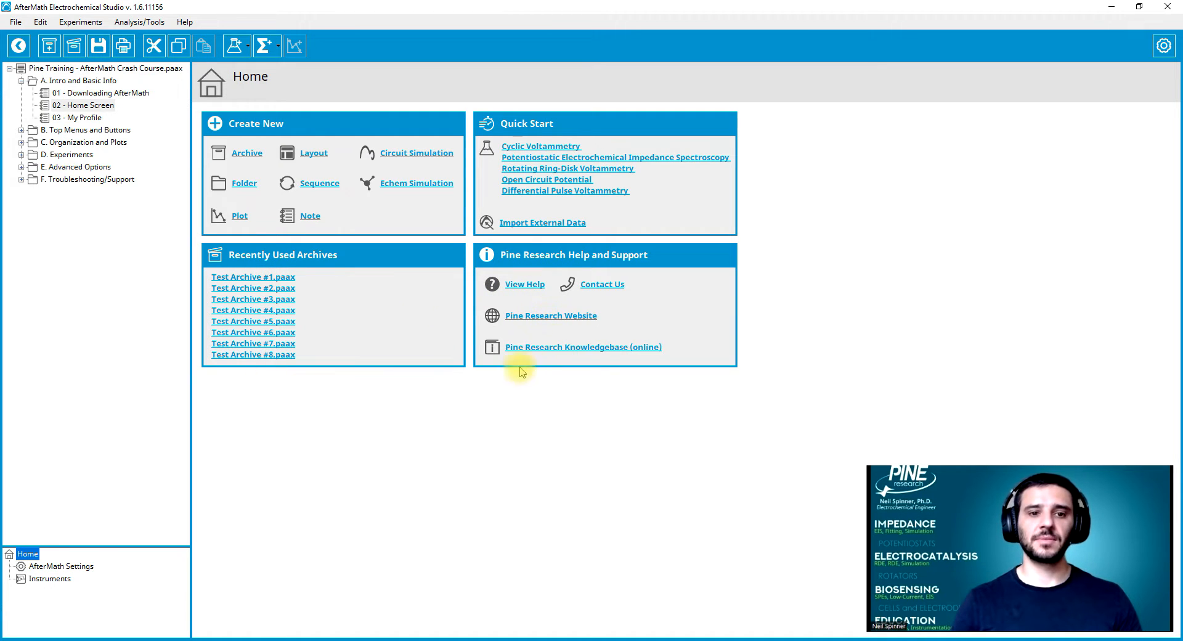
# Examine the 03 - My Profile note, the default units and the Trace 1 color choices in AfterMath Settings
pyautogui.click(92, 117)
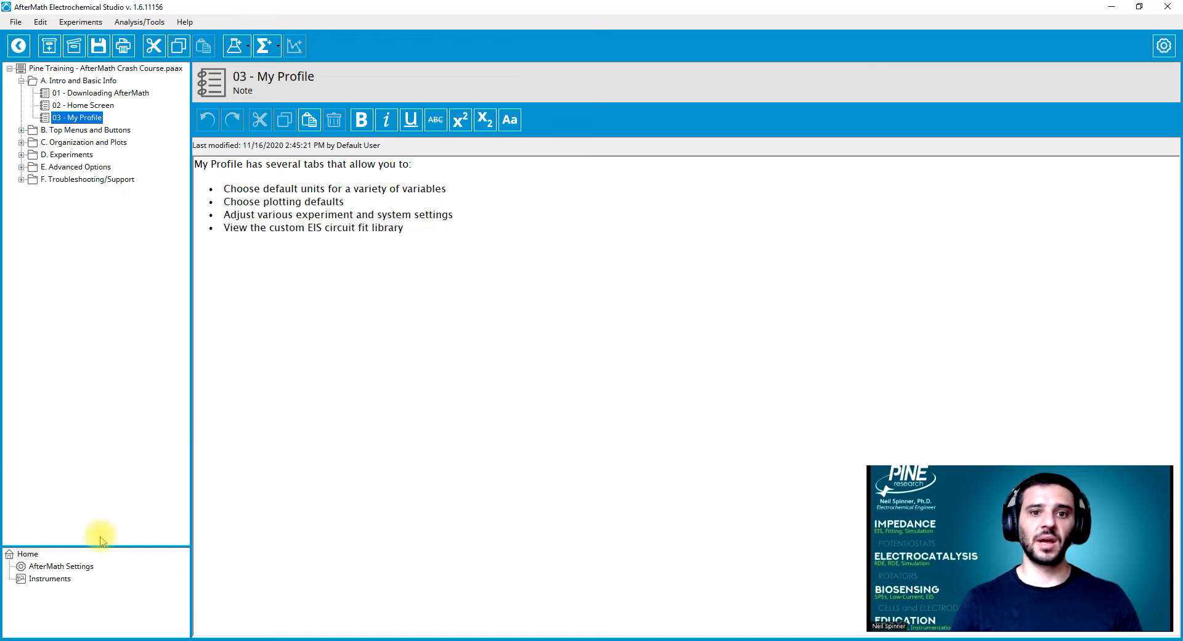
pyautogui.click(75, 570)
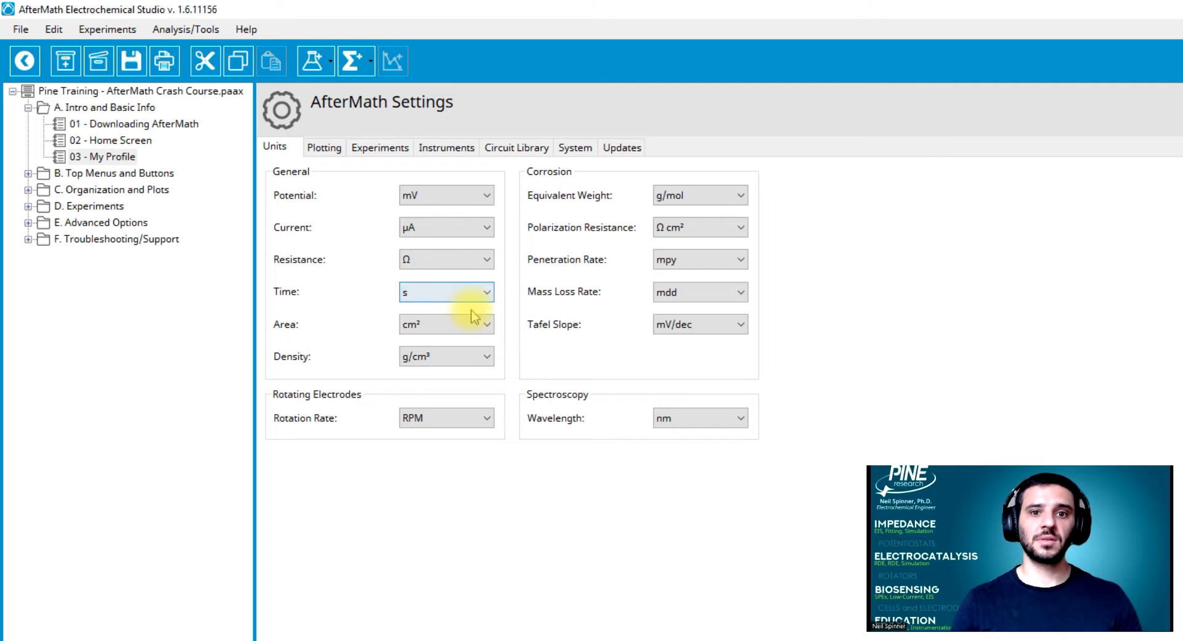
pyautogui.click(321, 147)
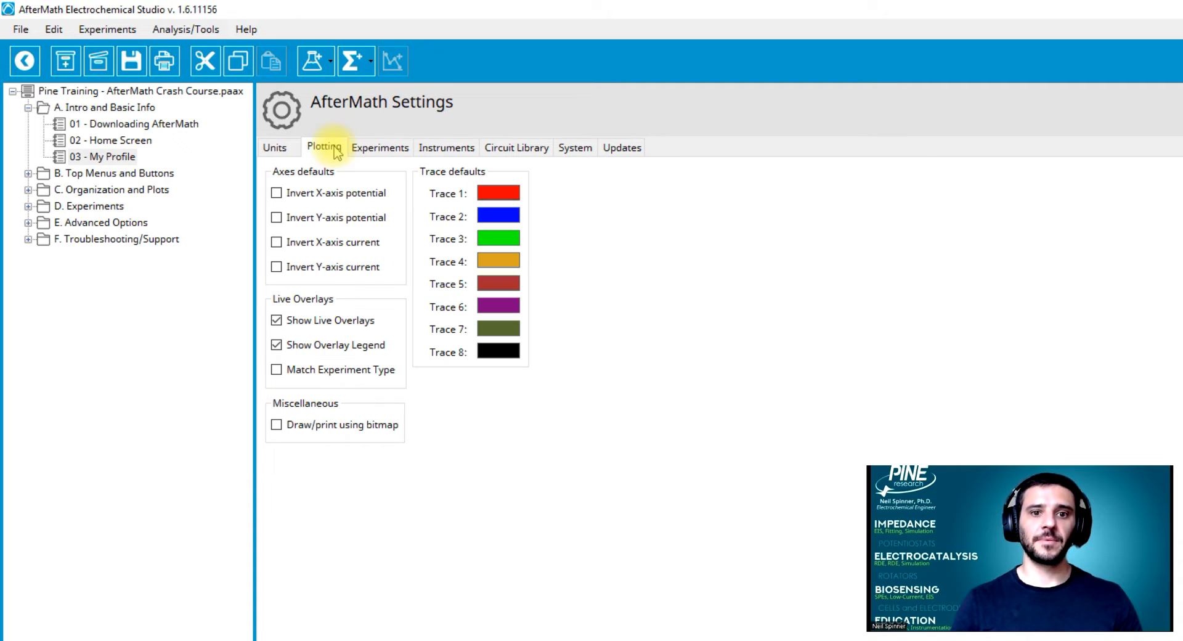
pyautogui.click(504, 199)
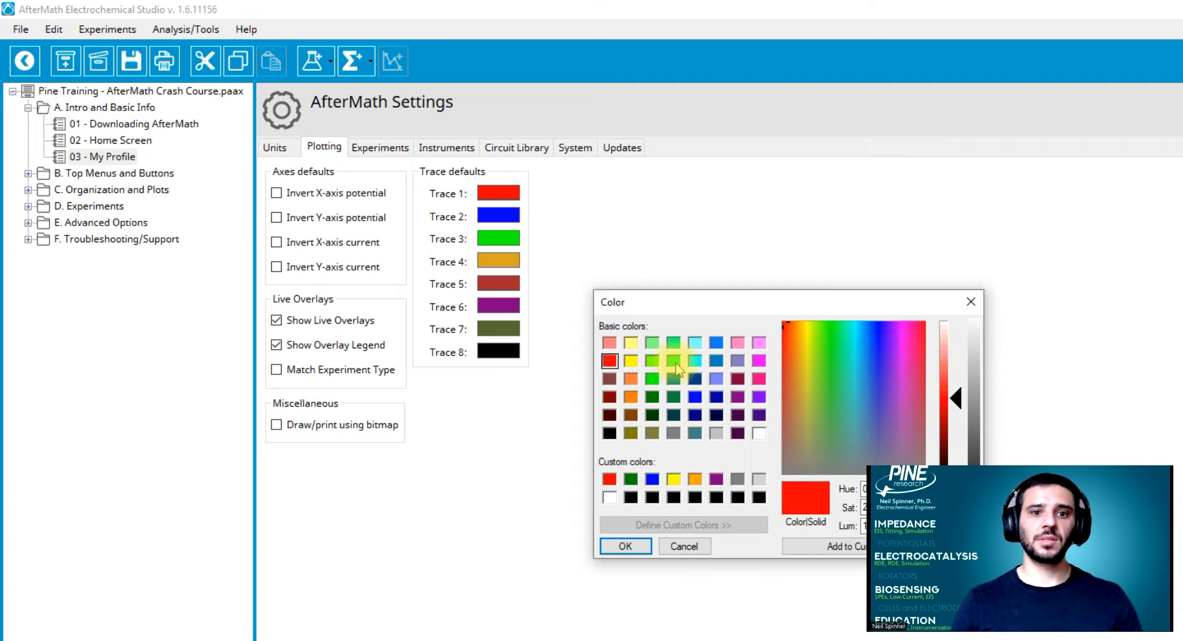
pyautogui.click(639, 550)
# Toggle the default inversion options for the X-axis and Y-axis potential and current on and back off
pyautogui.click(314, 194)
pyautogui.click(315, 194)
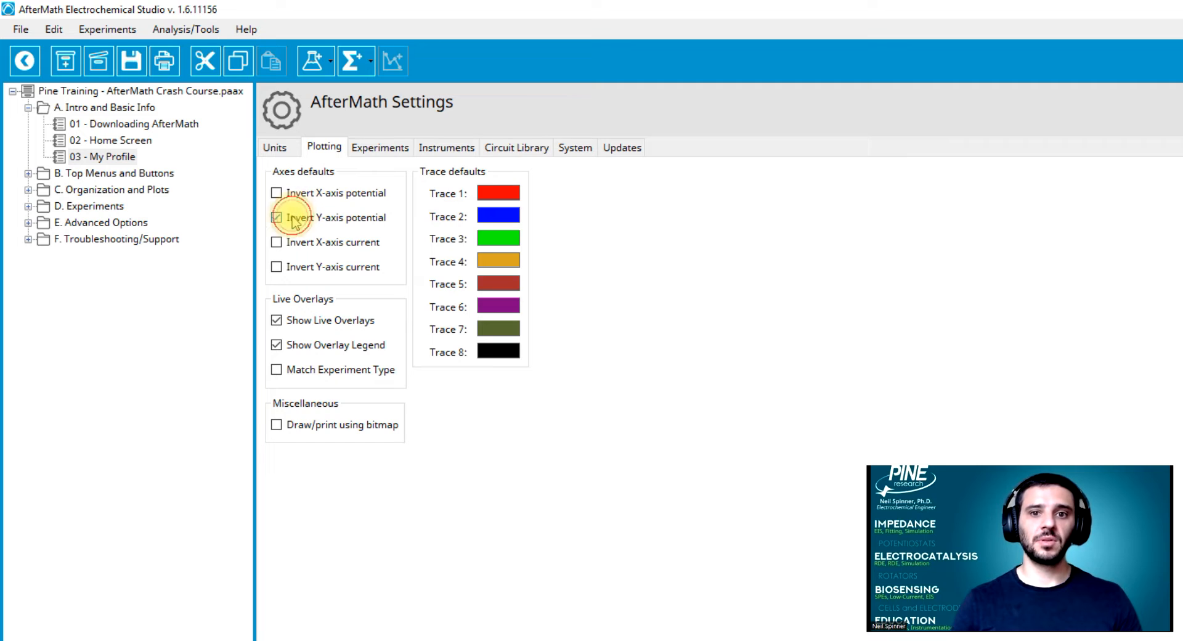
pyautogui.click(297, 246)
pyautogui.click(298, 245)
pyautogui.click(293, 267)
pyautogui.click(293, 268)
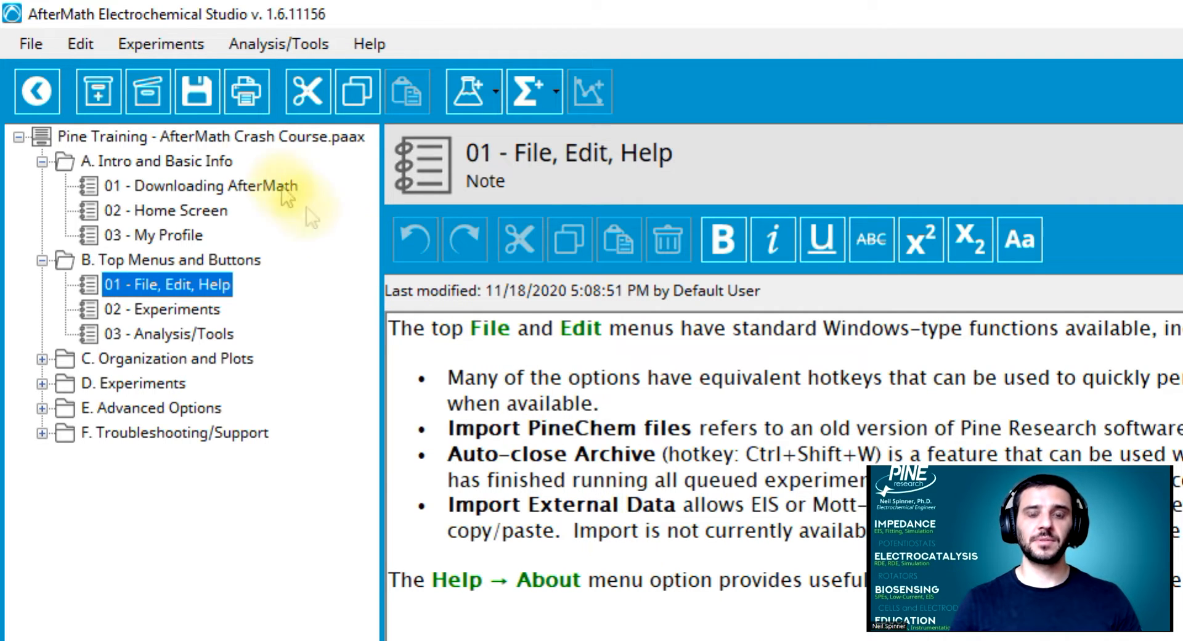
# Examine the available editing commands and the archive file commands, including saving, auto-closing and importing
pyautogui.click(77, 44)
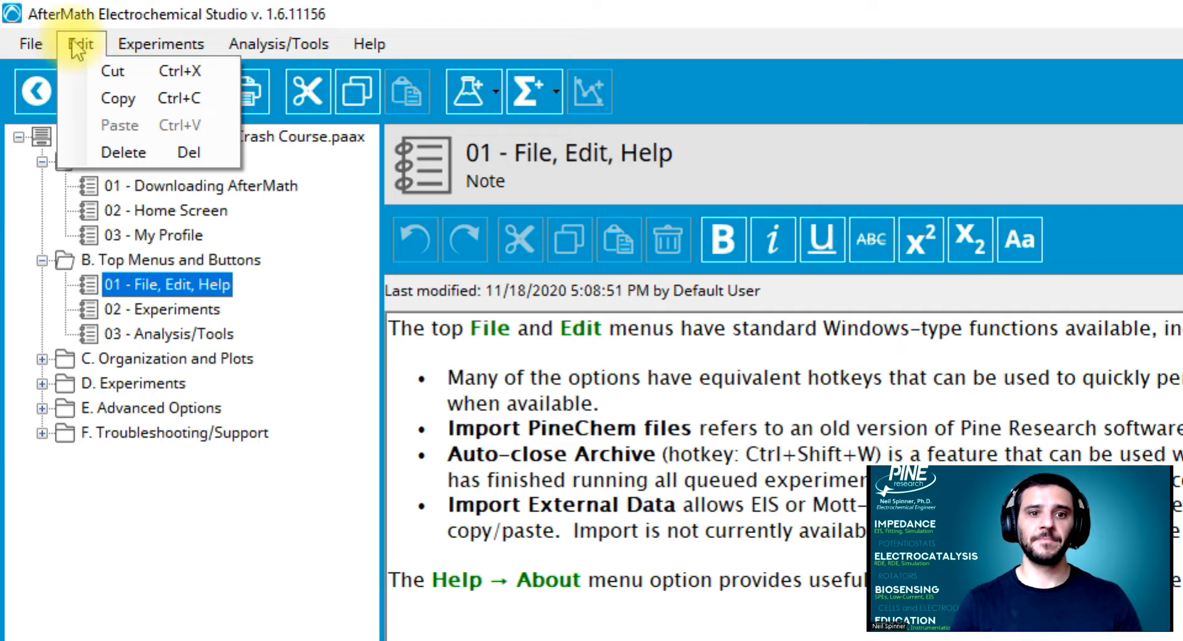
pyautogui.moveTo(35, 42)
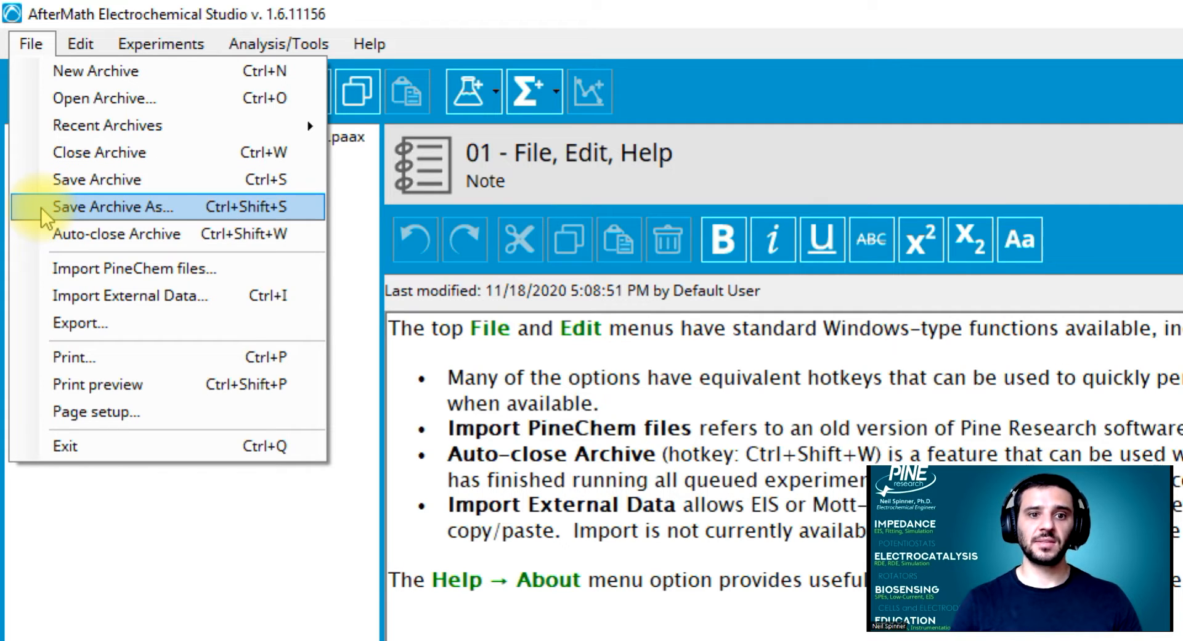
pyautogui.click(195, 242)
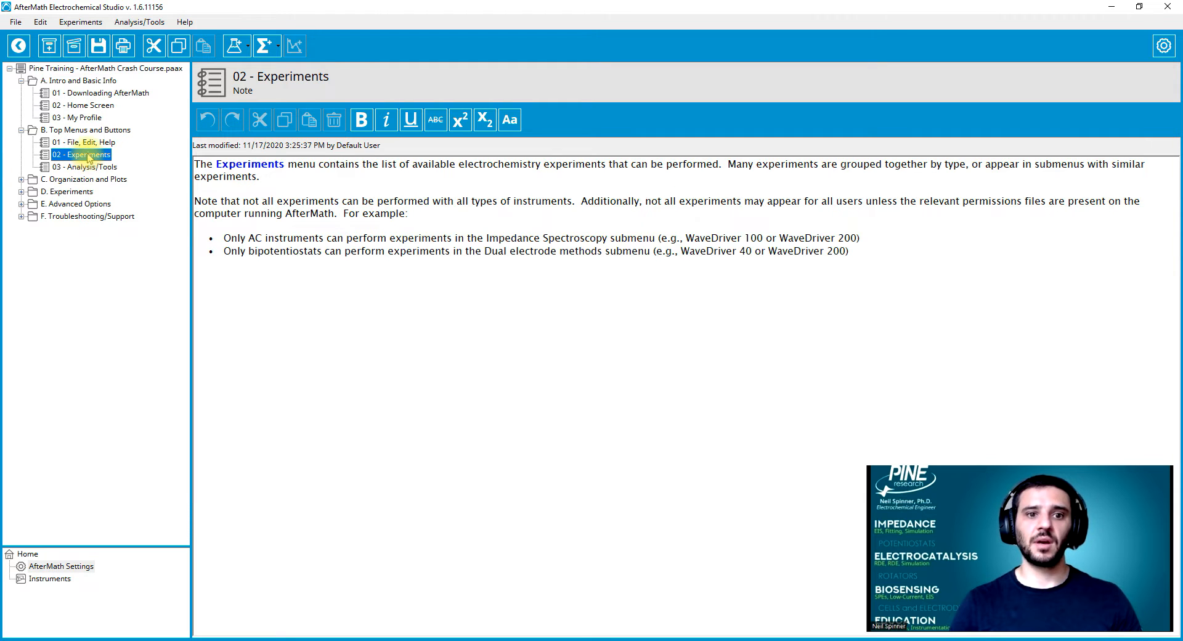
# Examine the available experiment types, including the corrosion, uncompensated resistance, impedance spectroscopy and battery method groups
pyautogui.click(82, 22)
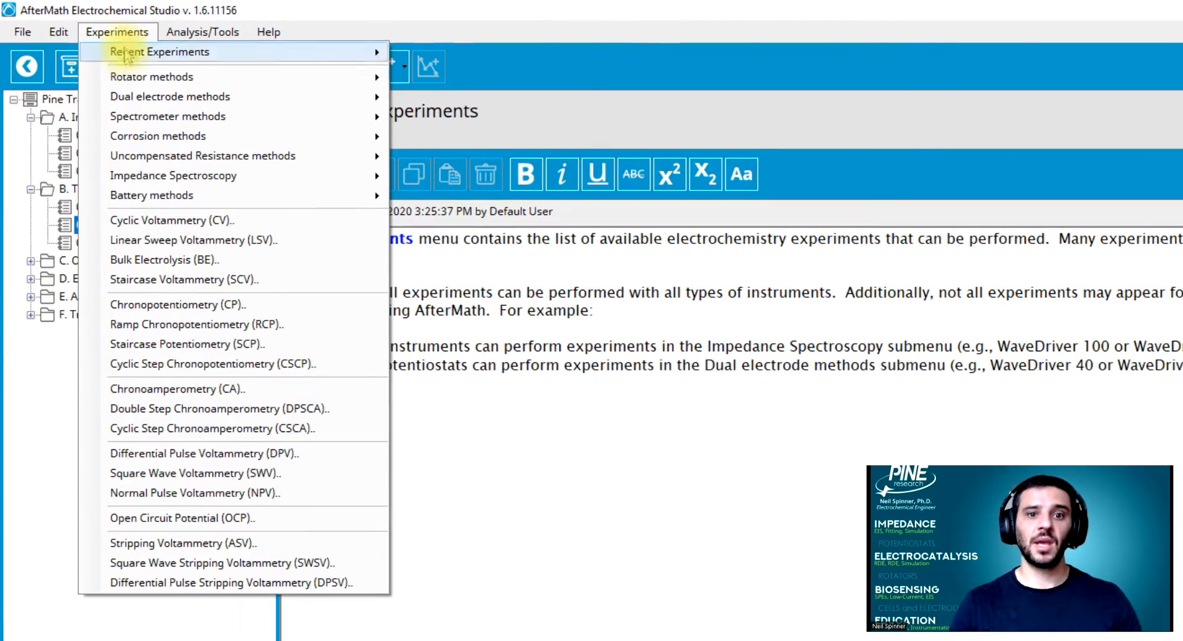
pyautogui.moveTo(119, 69)
pyautogui.moveTo(142, 101)
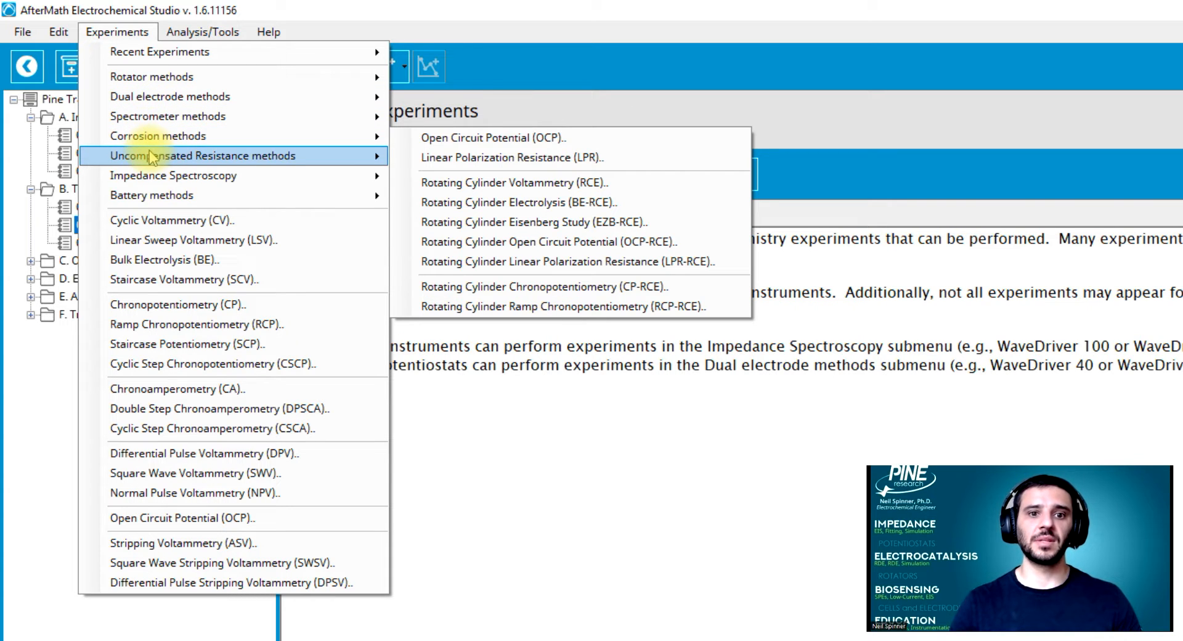
pyautogui.moveTo(152, 157)
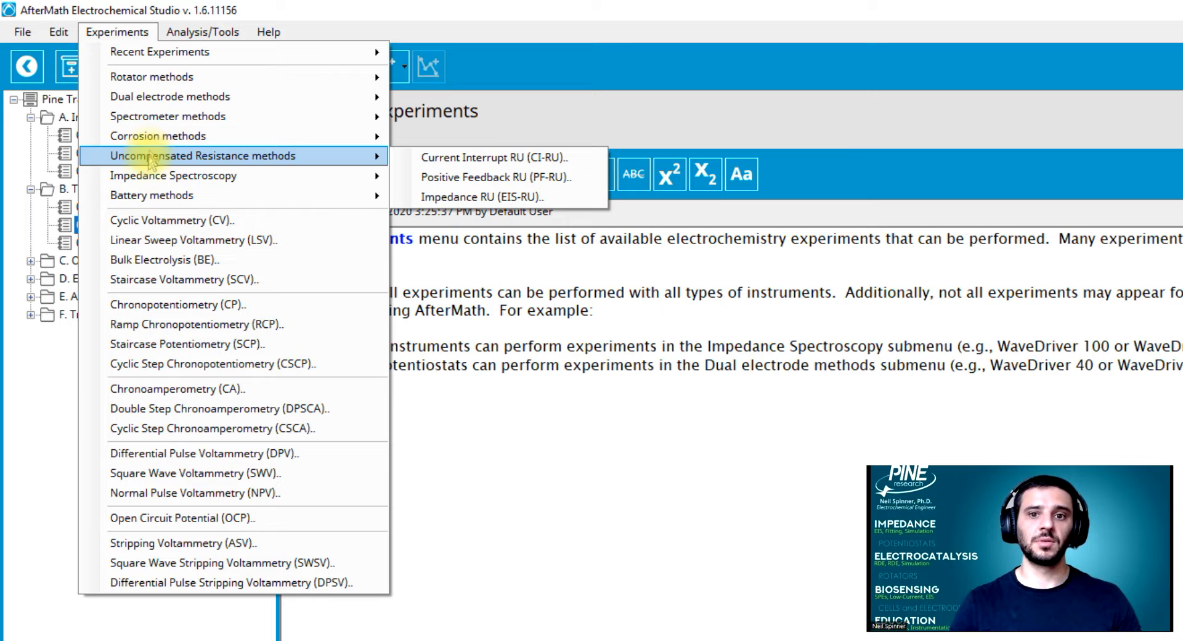
pyautogui.moveTo(150, 177)
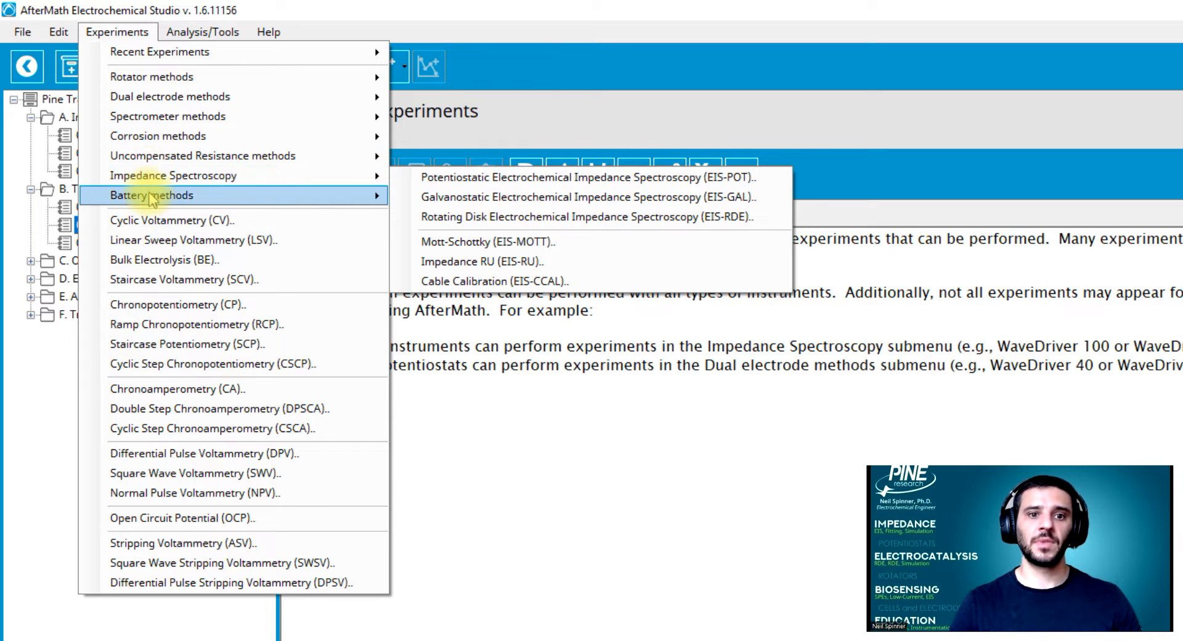
pyautogui.moveTo(151, 201)
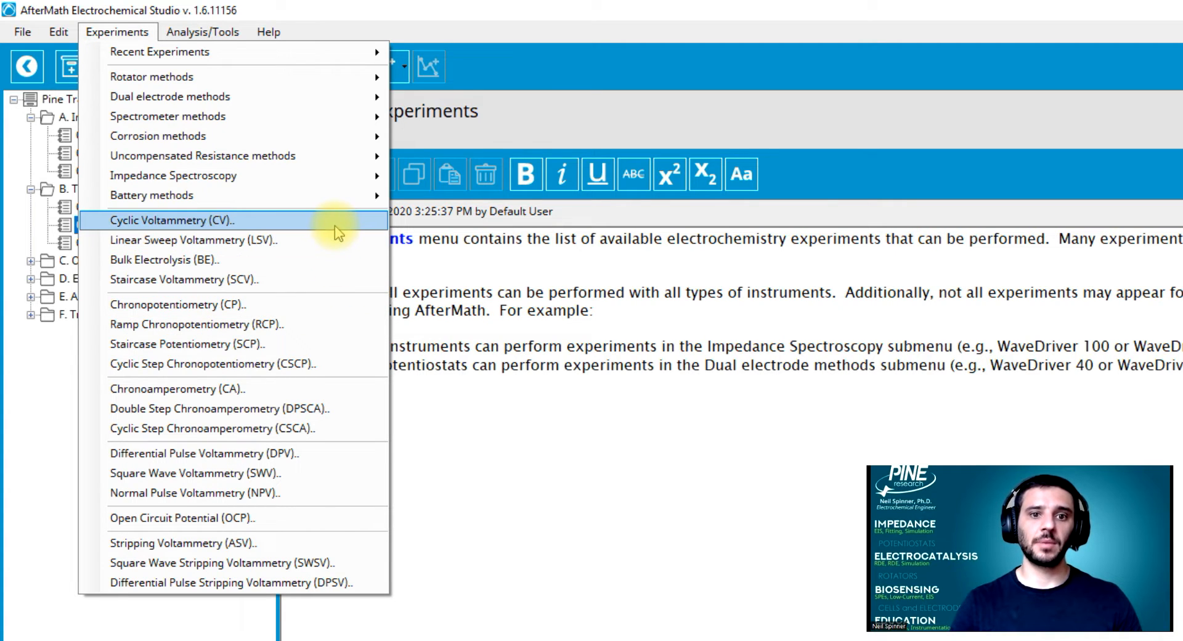
pyautogui.moveTo(335, 182)
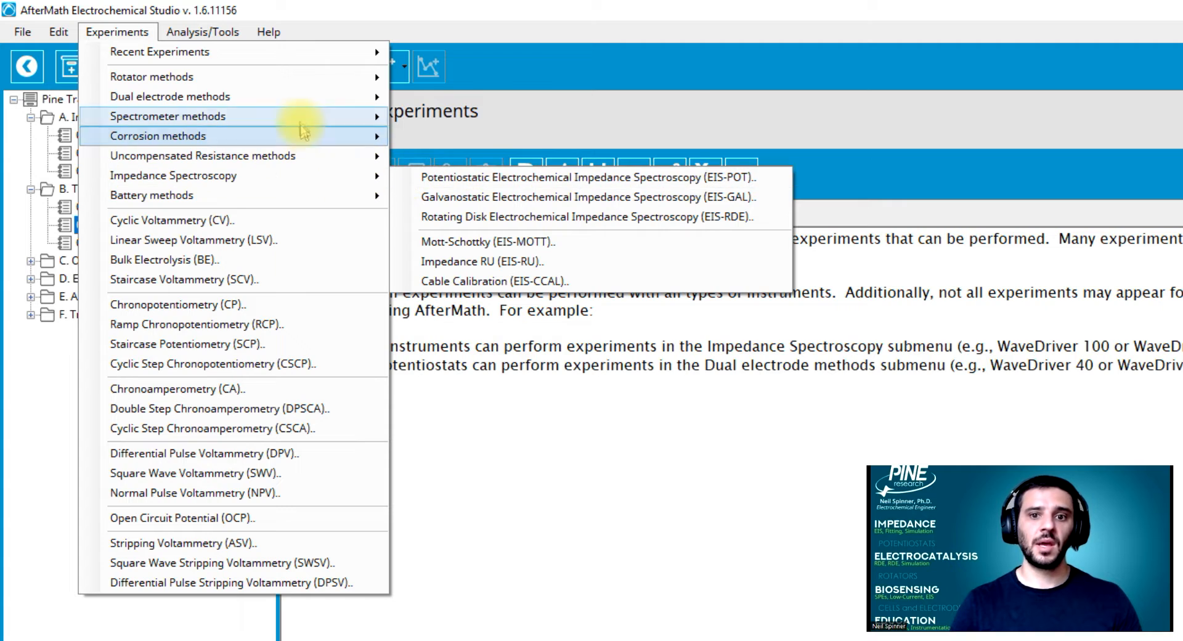
pyautogui.moveTo(298, 99)
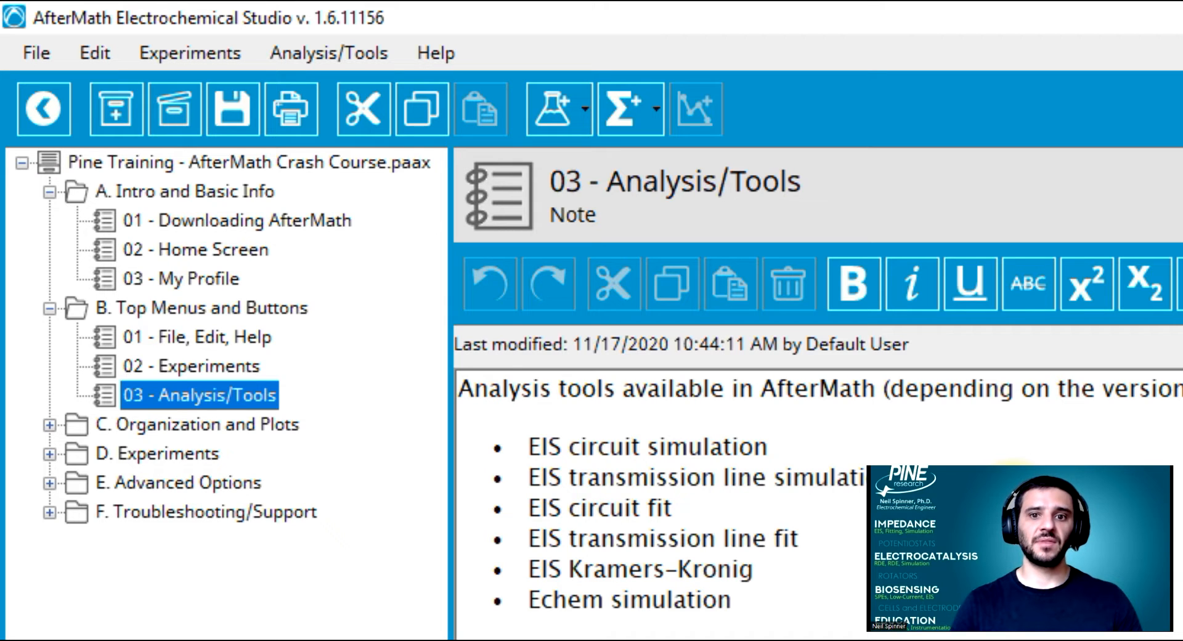
# Examine the available analysis tools, including circuit simulation, circuit fit, transmission line and Kramers-Kronig
pyautogui.click(356, 57)
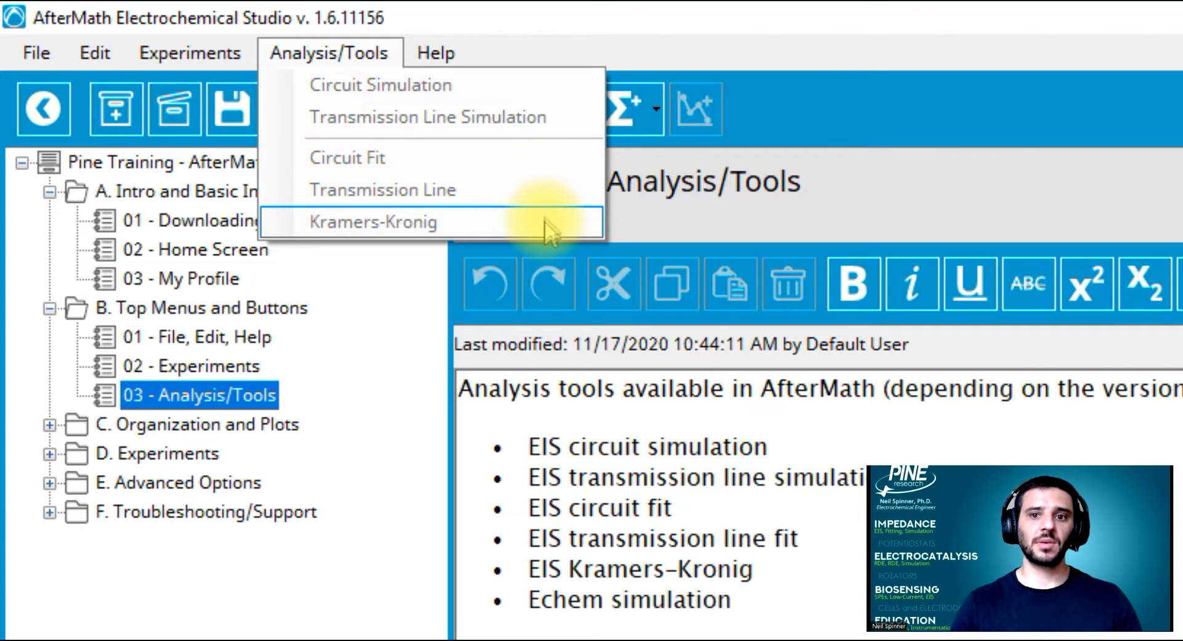
pyautogui.click(368, 58)
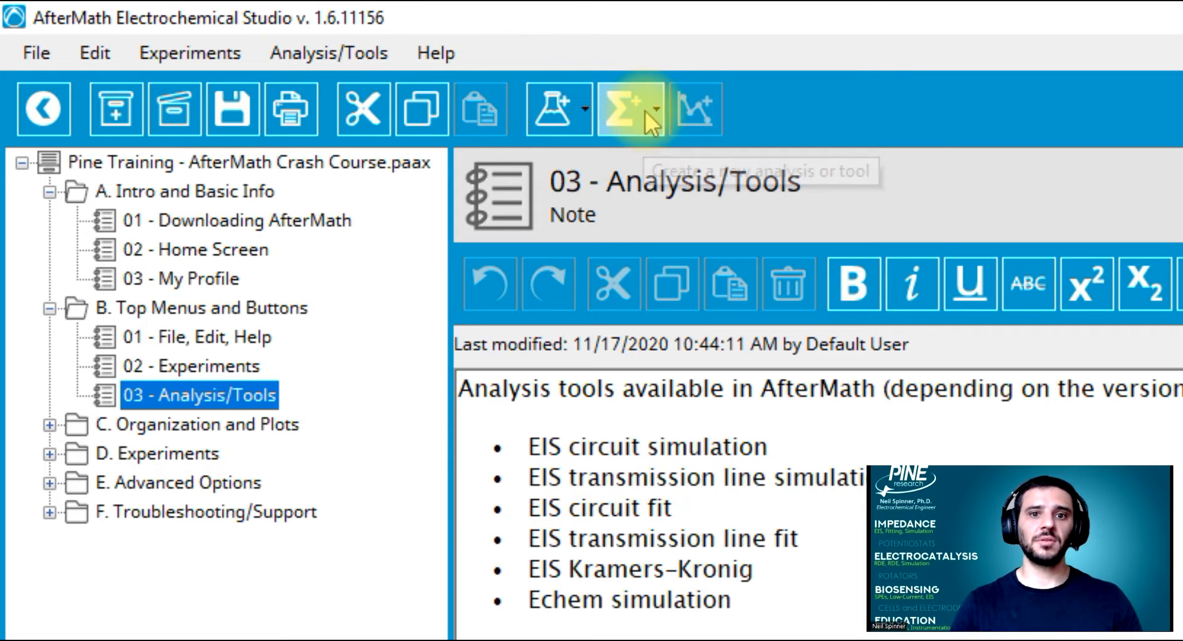
pyautogui.click(647, 109)
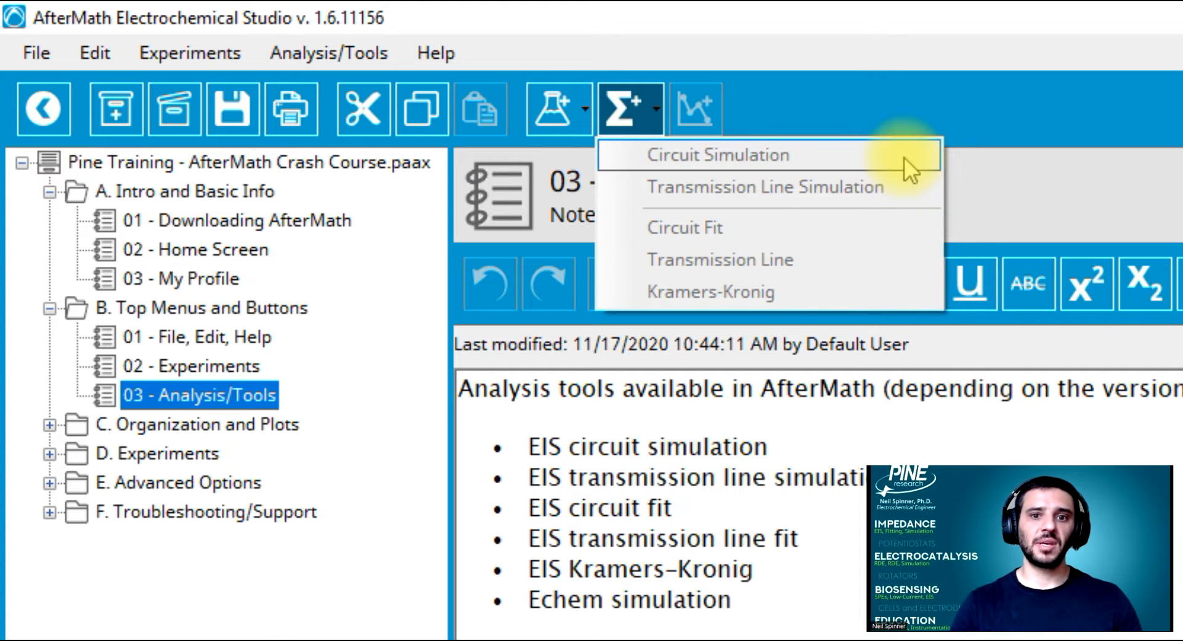
pyautogui.press('Escape')
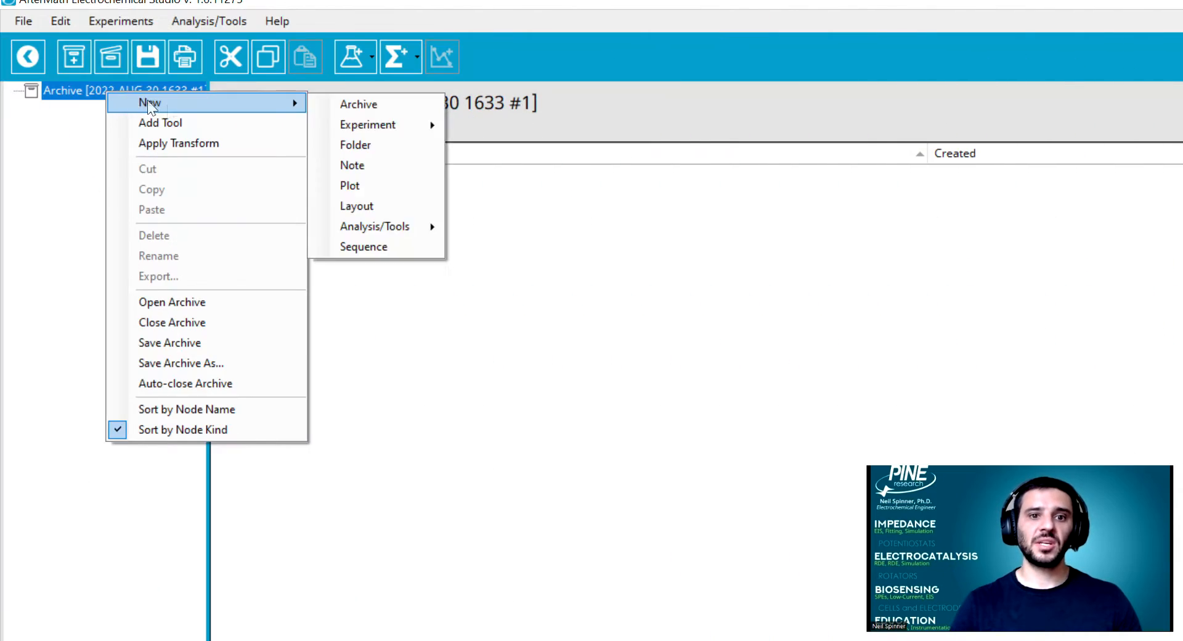
# Create a folder in the new archive and add a subfolder inside it named Nested Folder
pyautogui.click(358, 147)
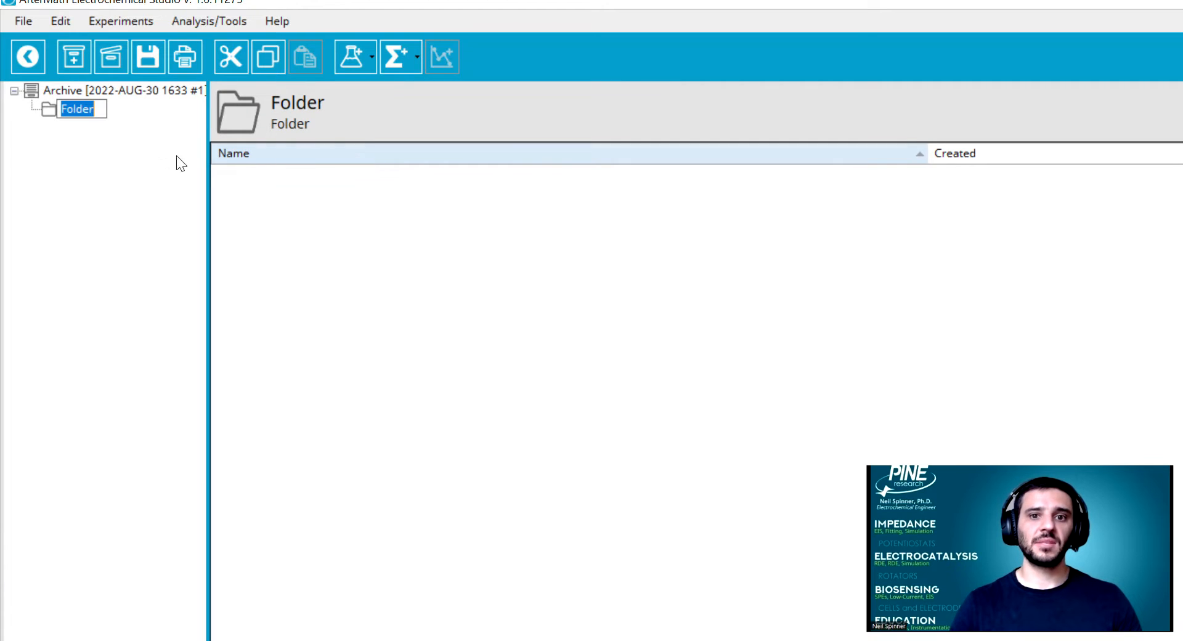
pyautogui.rightClick(87, 114)
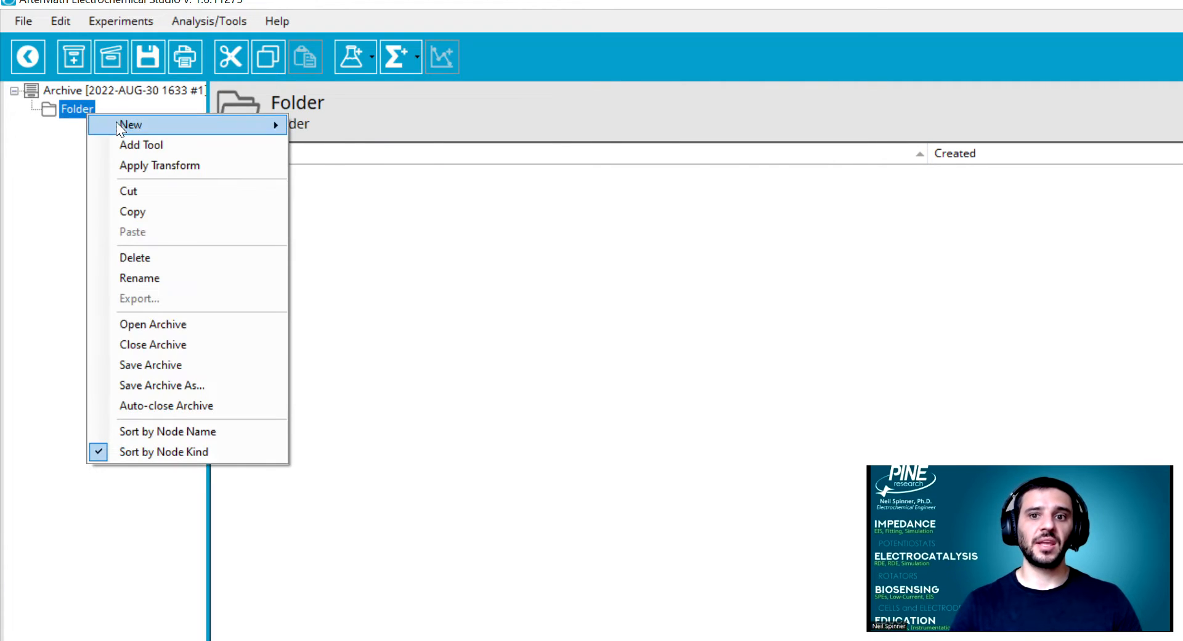
pyautogui.moveTo(158, 132)
pyautogui.click(346, 172)
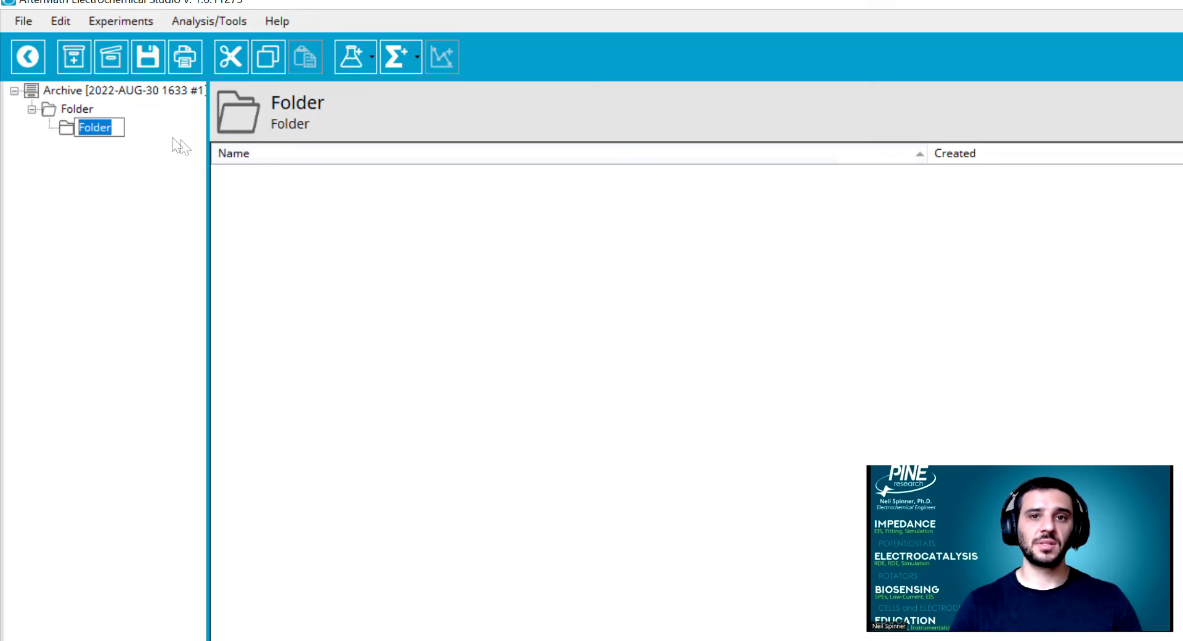
pyautogui.write('Ne')
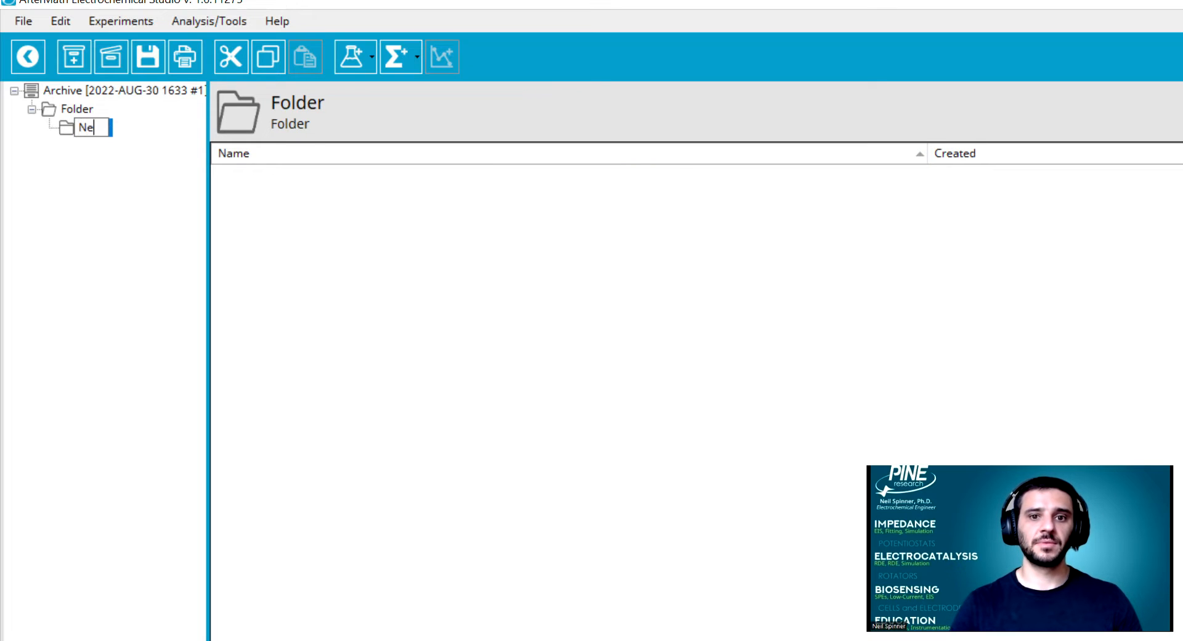
pyautogui.write('sted Fol')
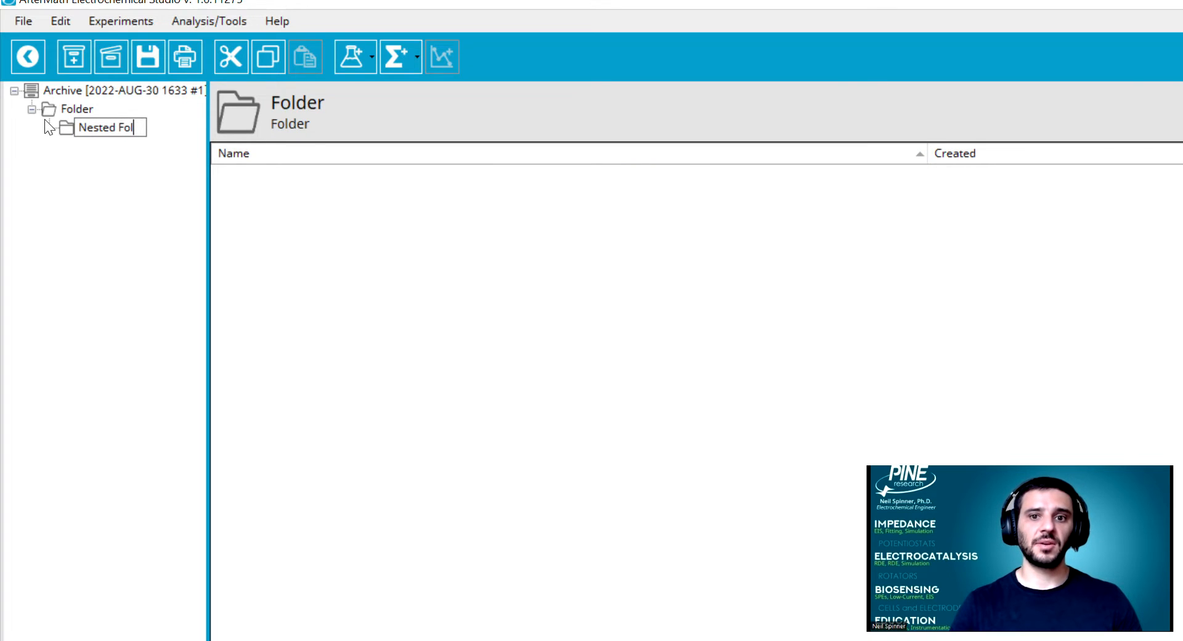
pyautogui.write('der')
pyautogui.press('Return')
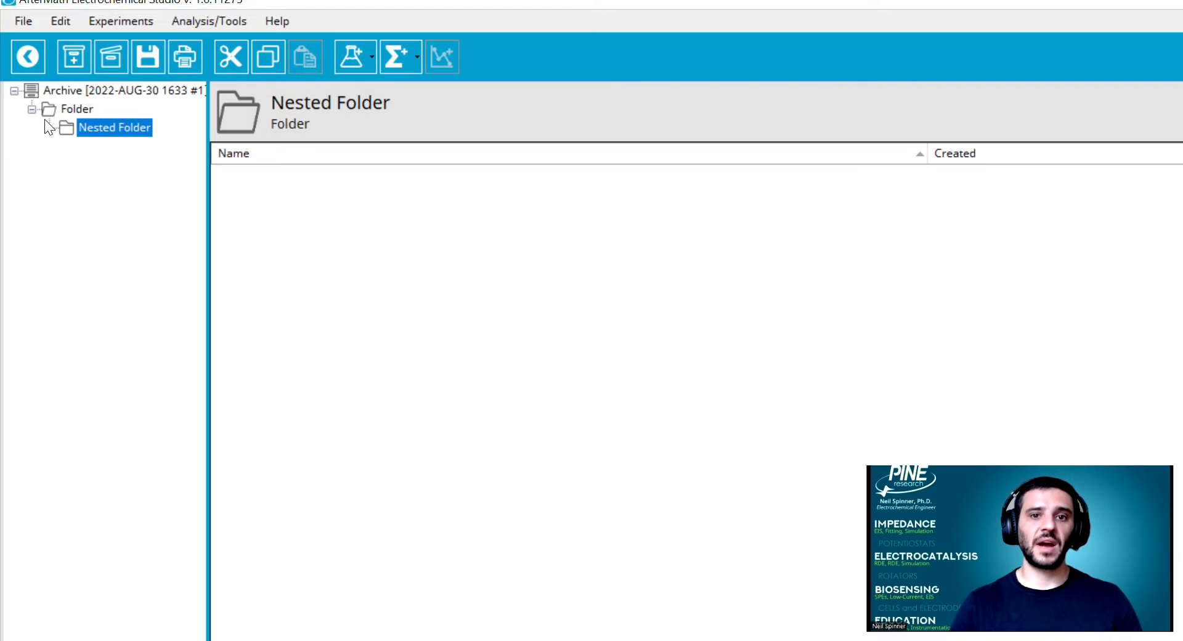
# Add a note inside Nested Folder and enter the text "Experimental Details!!!!" in it
pyautogui.rightClick(63, 127)
pyautogui.moveTo(106, 138)
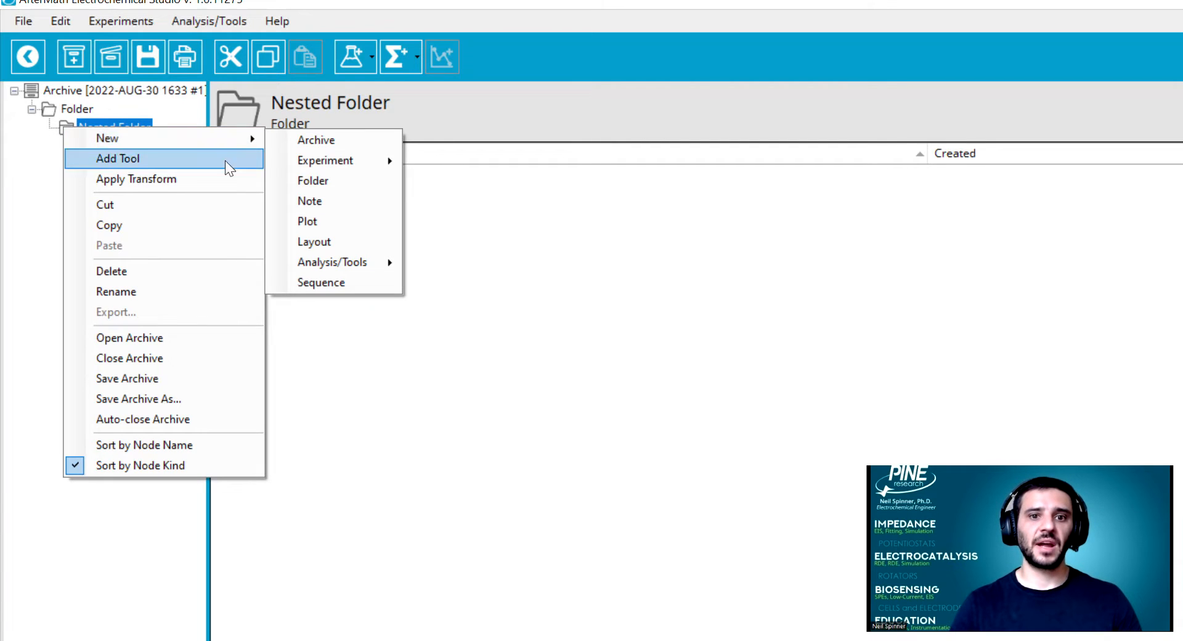
pyautogui.click(319, 198)
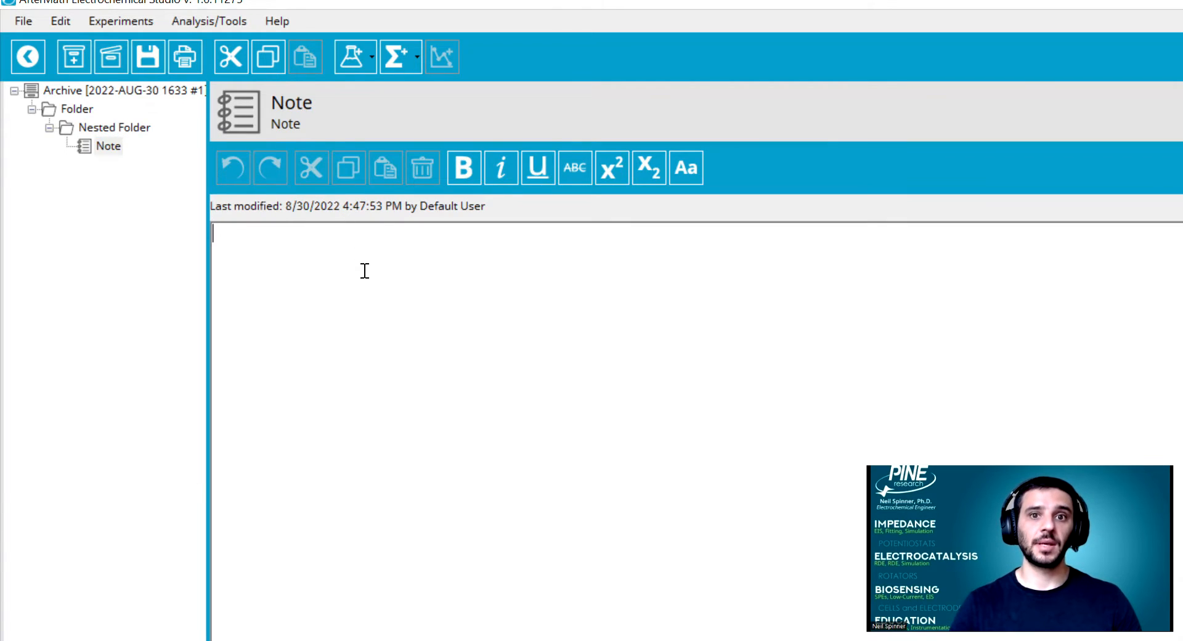
pyautogui.write('Experime')
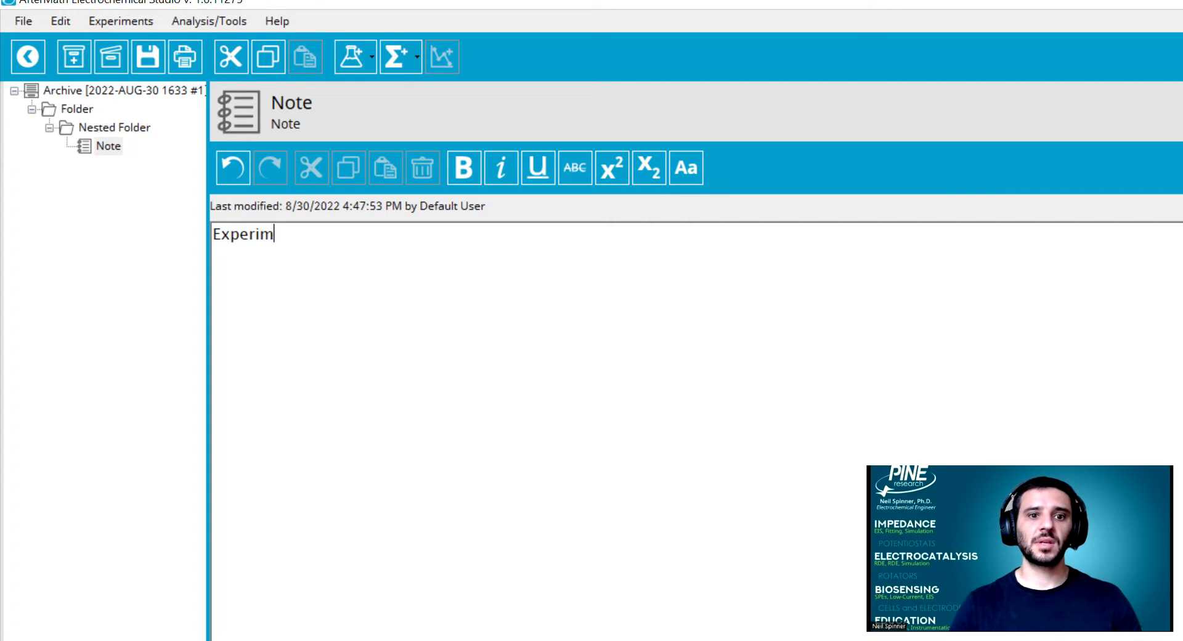
pyautogui.write('ntal Details!!!!')
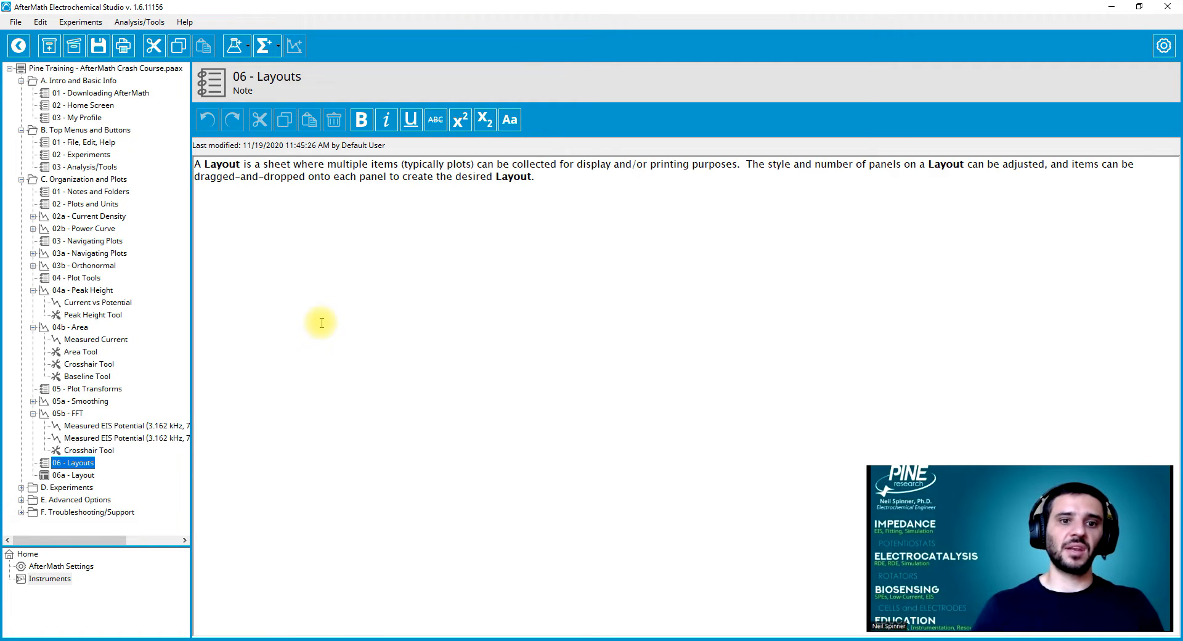
# Open 06a - Layout and examine its panel configuration and page setup options without changing them
pyautogui.click(73, 476)
pyautogui.rightClick(474, 302)
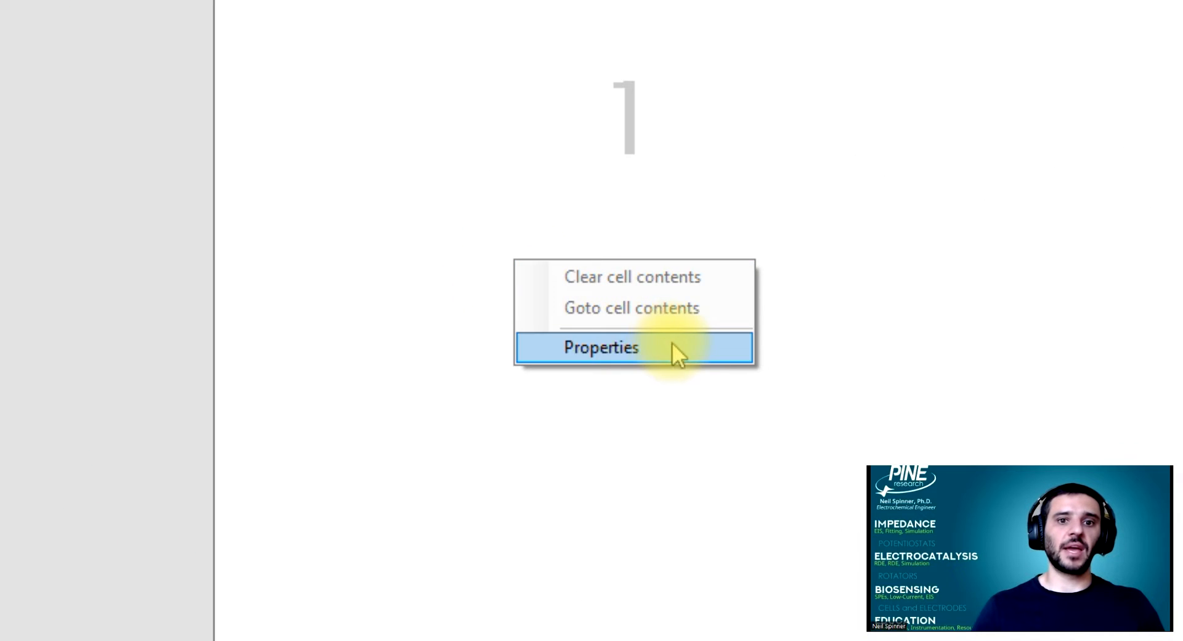
pyautogui.click(541, 340)
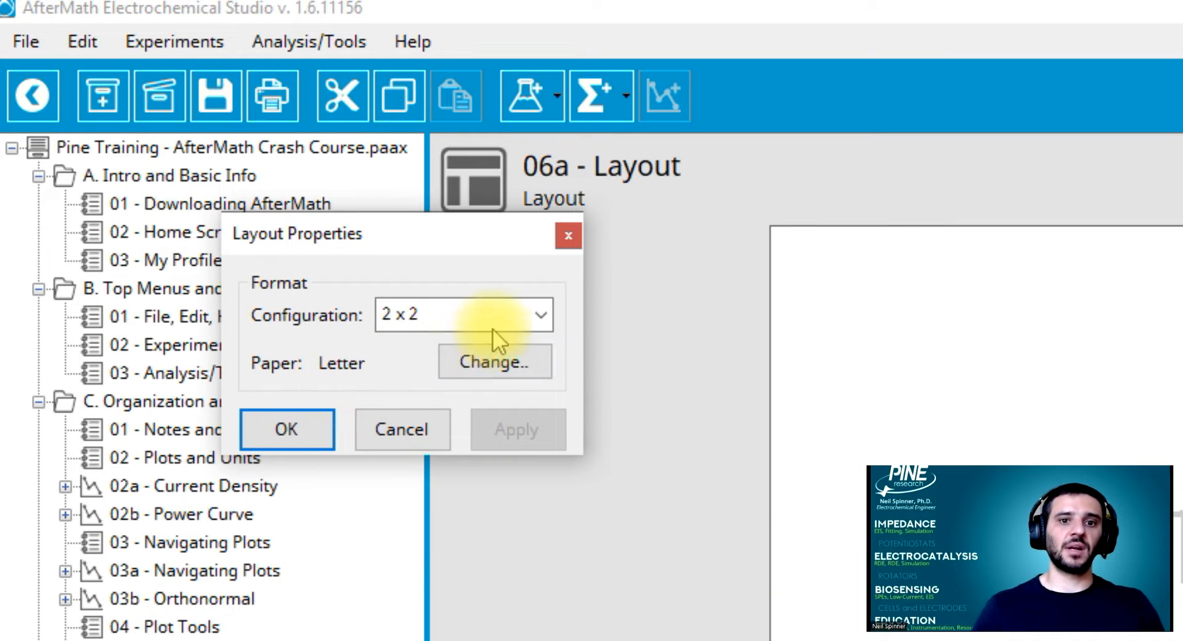
pyautogui.click(102, 16)
pyautogui.click(483, 312)
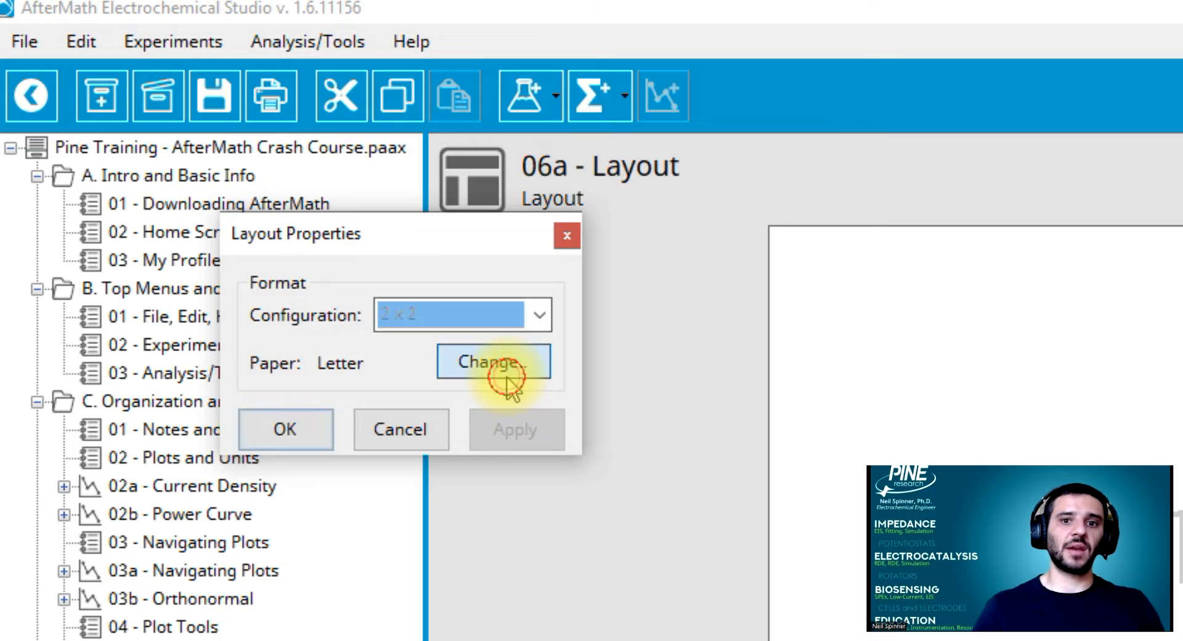
pyautogui.click(489, 364)
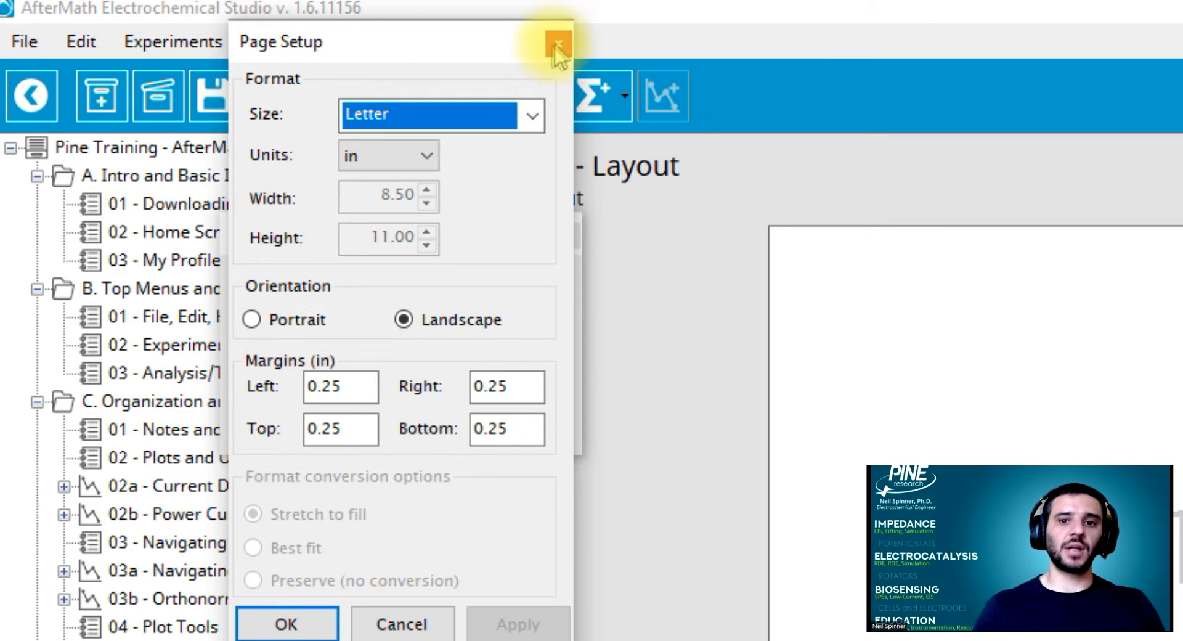
pyautogui.click(434, 624)
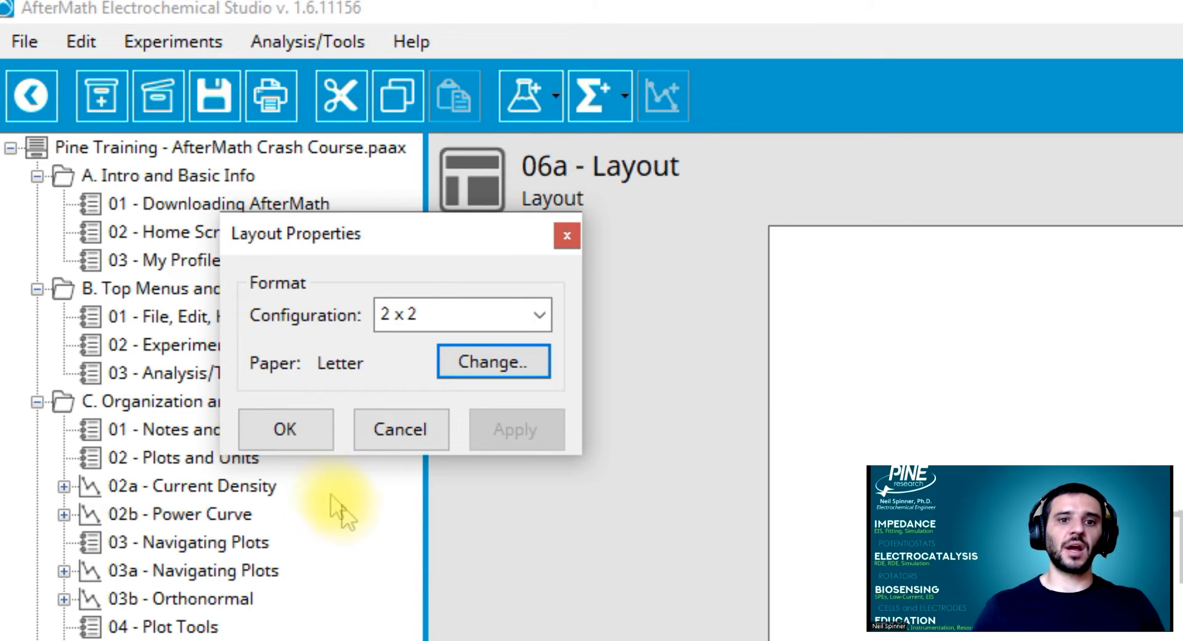
# Place 04b - Area, 04a - Peak Height, 01 - Notes and Folders and 03b - Orthonormal in layout panels 1 to 4, in that order
pyautogui.click(294, 430)
pyautogui.moveTo(138, 613); pyautogui.dragTo(723, 554)
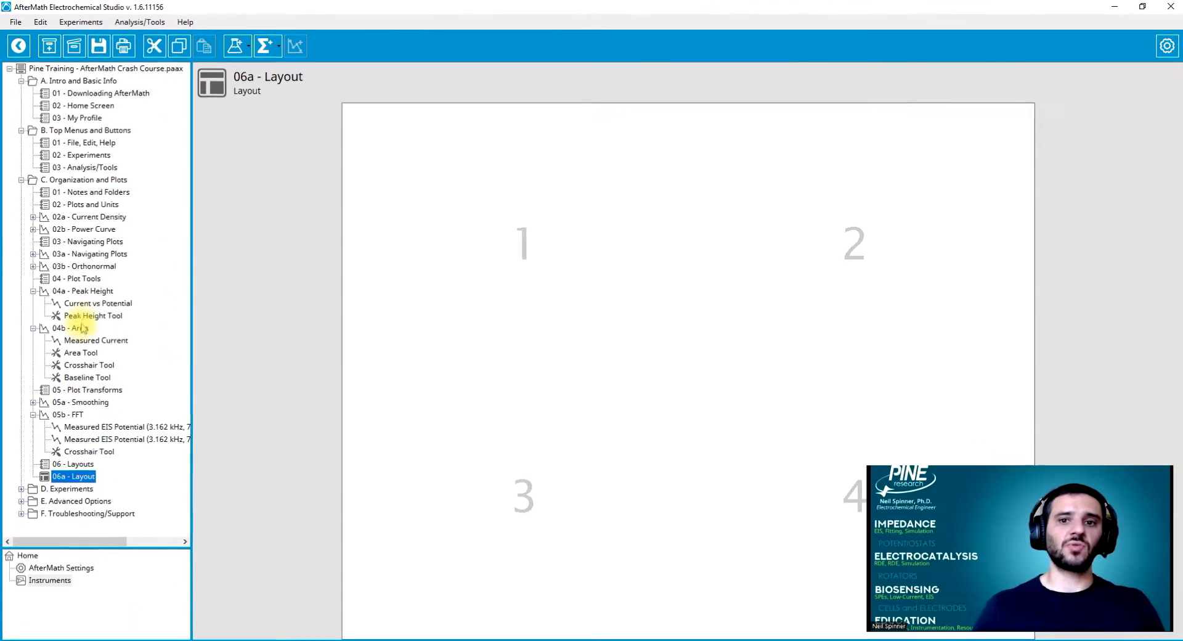
pyautogui.moveTo(388, 302); pyautogui.dragTo(444, 294)
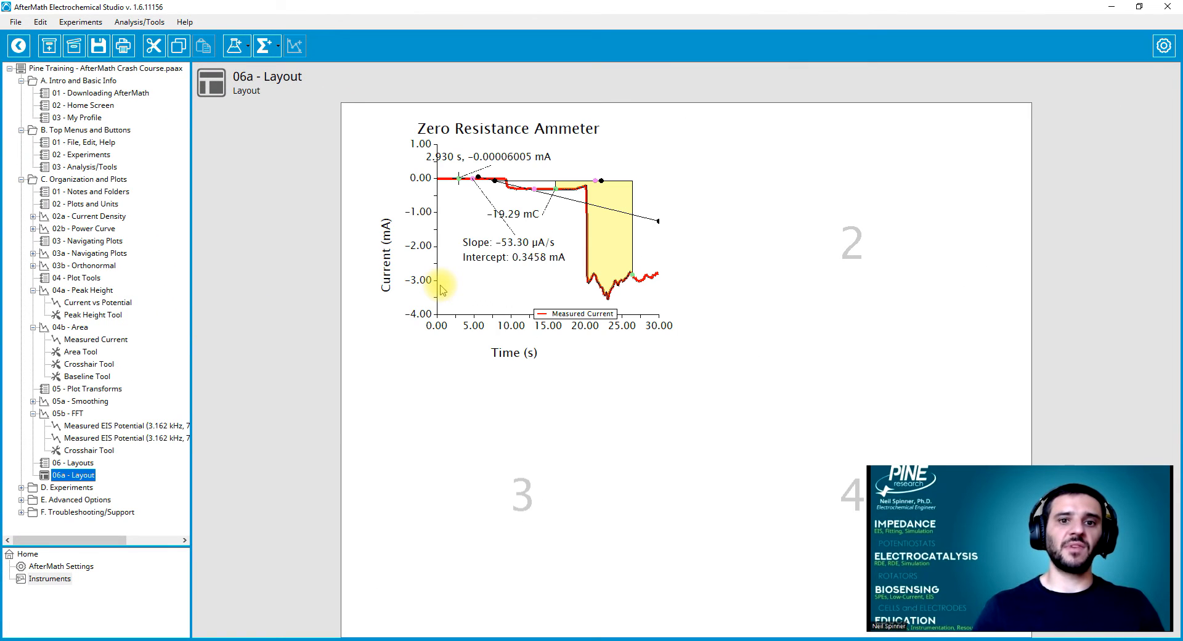
pyautogui.moveTo(100, 288); pyautogui.dragTo(810, 273)
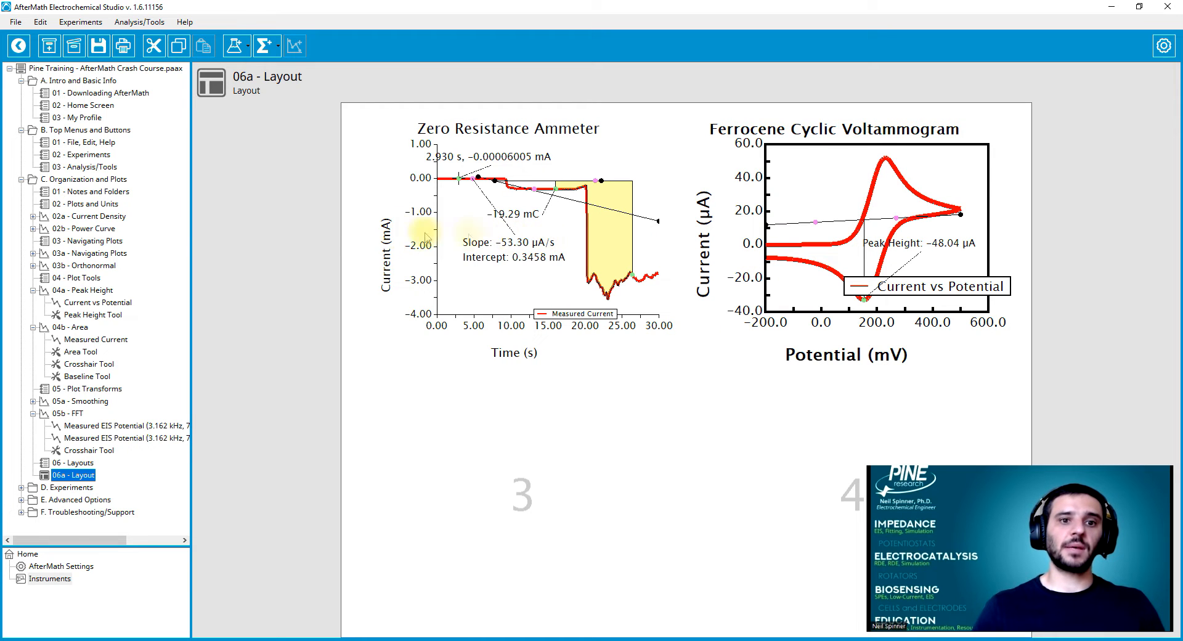
pyautogui.moveTo(91, 194); pyautogui.dragTo(506, 466)
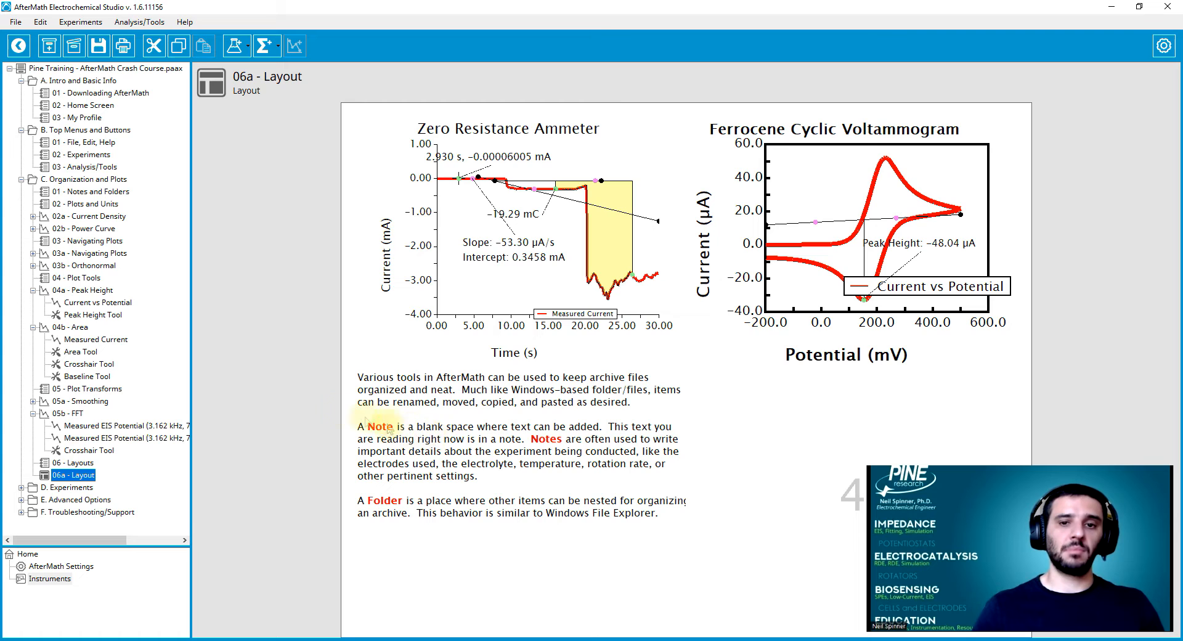
pyautogui.moveTo(88, 265); pyautogui.dragTo(862, 519)
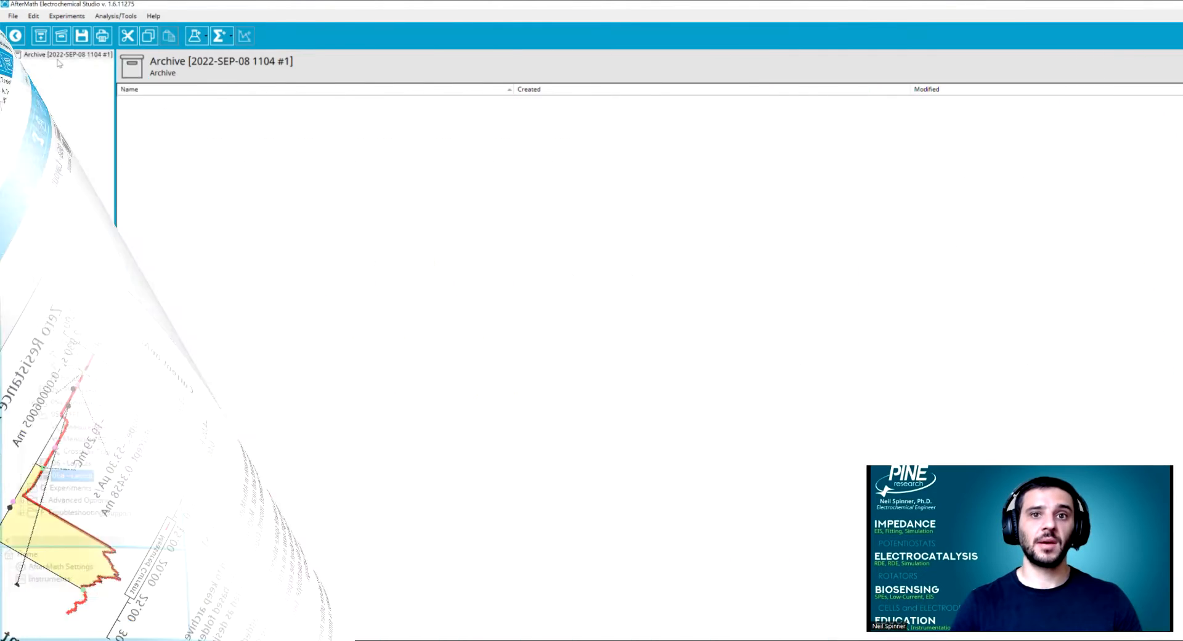
# Create a new plot in the empty archive
pyautogui.rightClick(61, 55)
pyautogui.moveTo(96, 68)
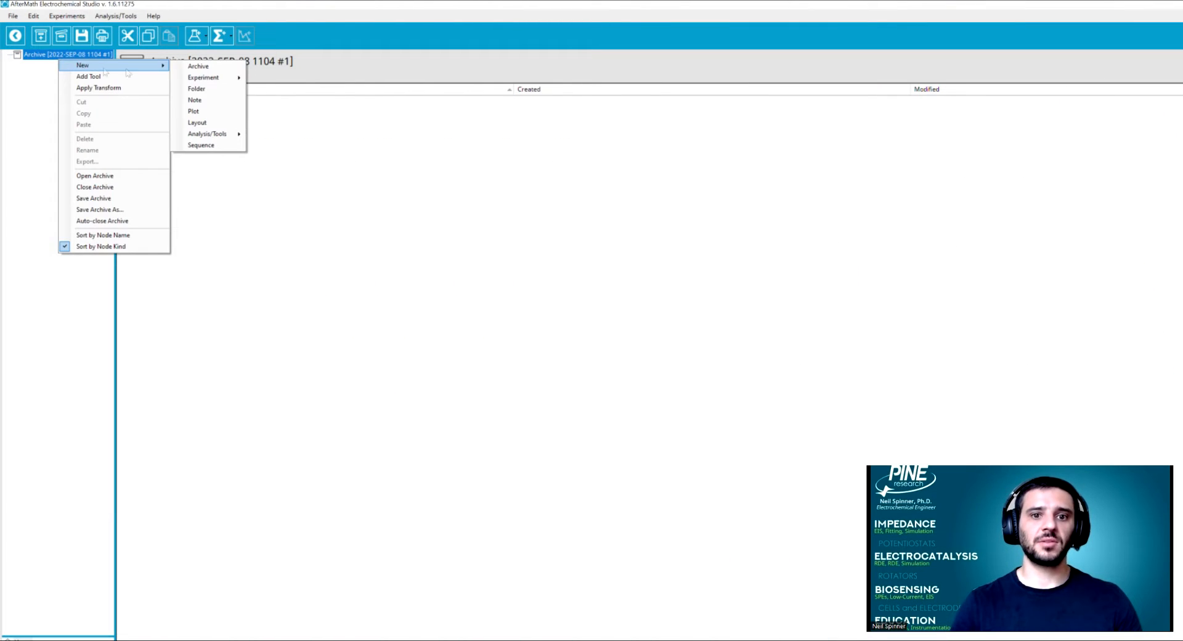
pyautogui.click(200, 115)
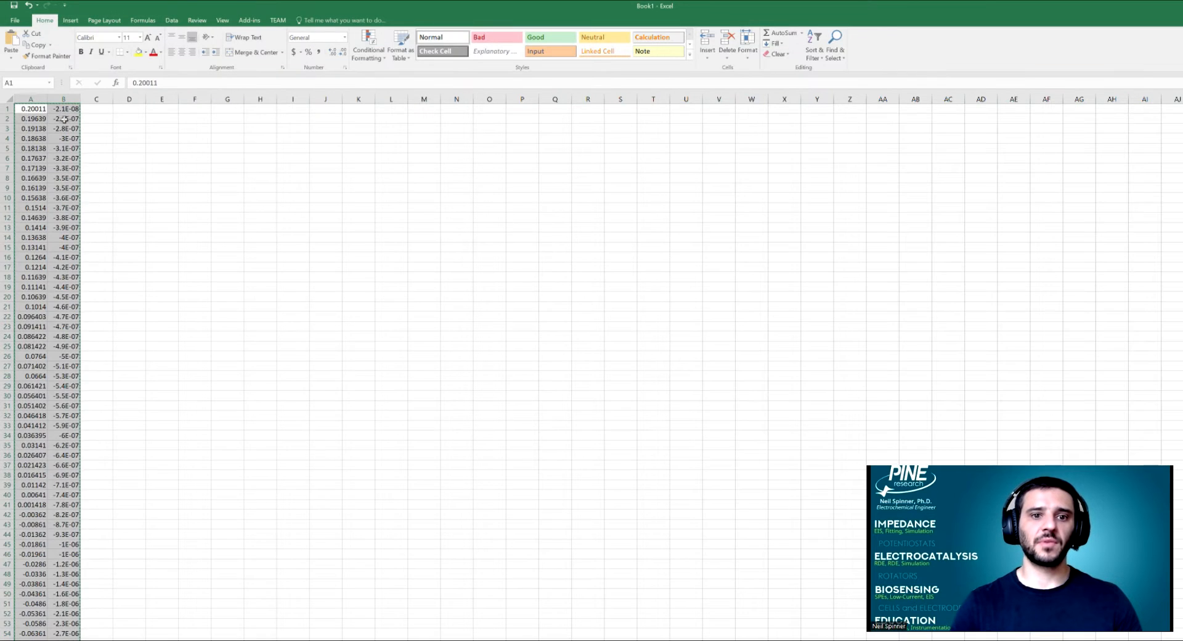
# Switch to Excel and copy the full data range in columns A and B, starting at cell A1
pyautogui.click(35, 111)
pyautogui.hotkey('ctrl', 'shift', 'Right')
pyautogui.hotkey('ctrl', 'shift', 'Down')
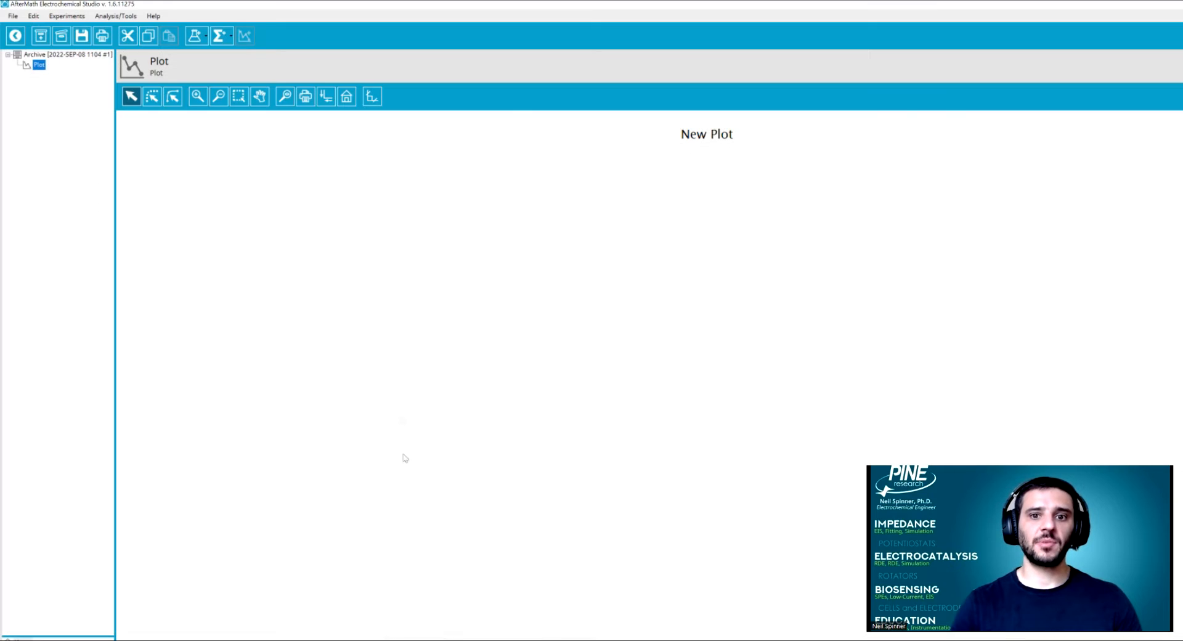
# Paste the copied data into the new AfterMath plot as a DataGrid, with X-axis Potential in volt and Y-axis Current in ampere
pyautogui.click(374, 282)
pyautogui.rightClick(371, 276)
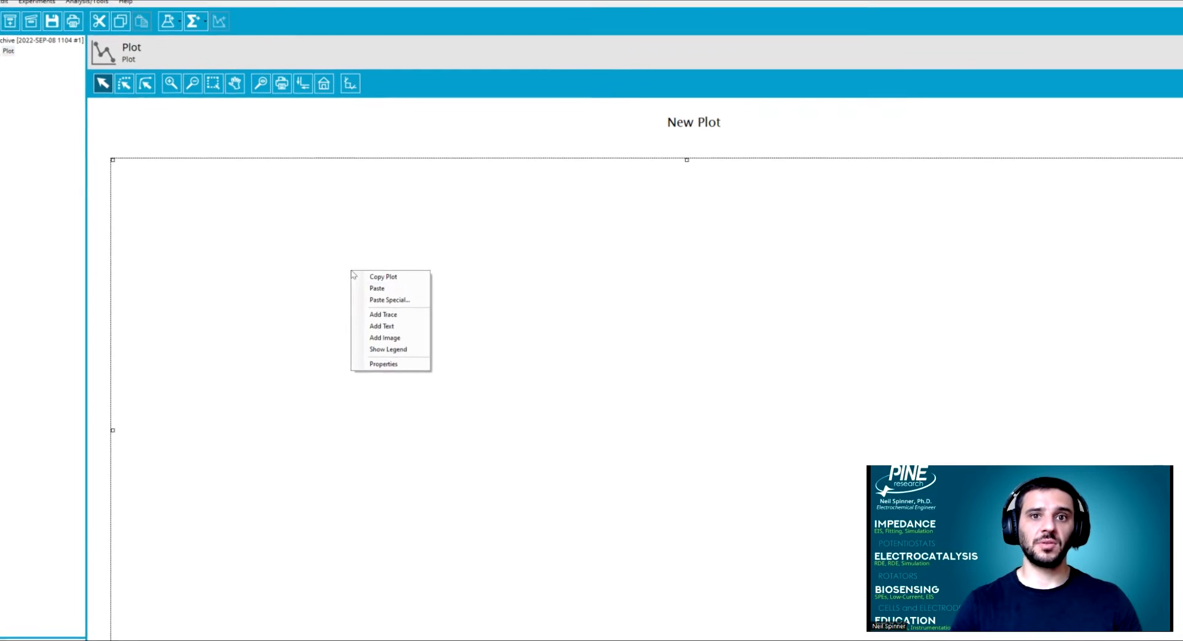
pyautogui.click(354, 288)
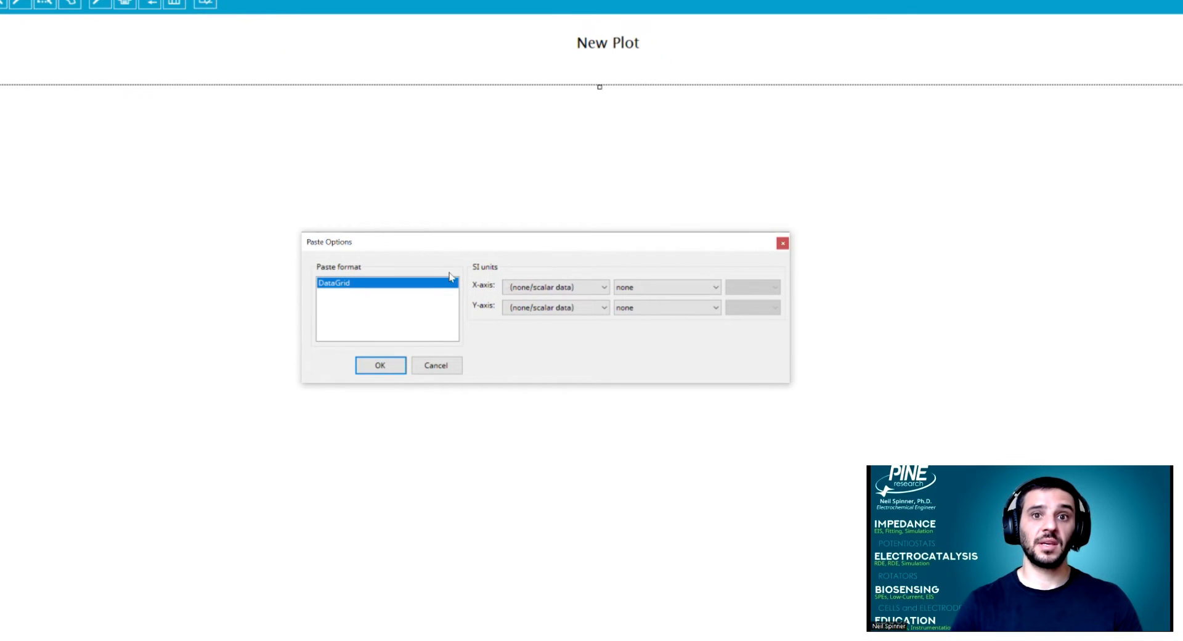
pyautogui.click(550, 290)
pyautogui.moveTo(608, 327); pyautogui.dragTo(607, 503)
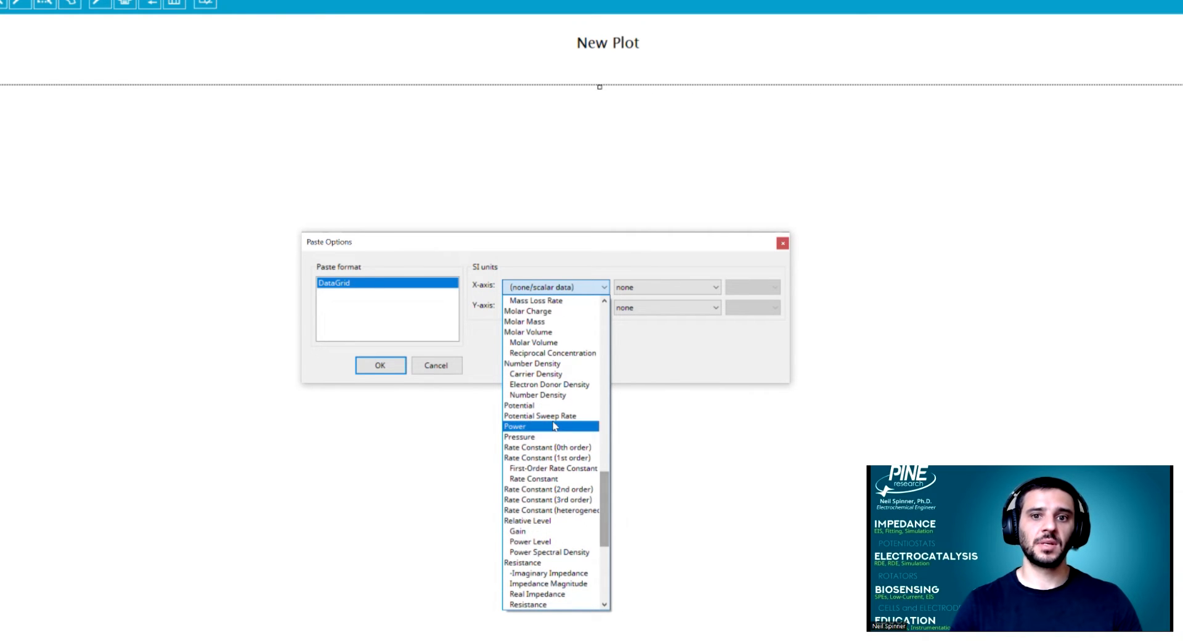
pyautogui.click(518, 405)
pyautogui.click(554, 308)
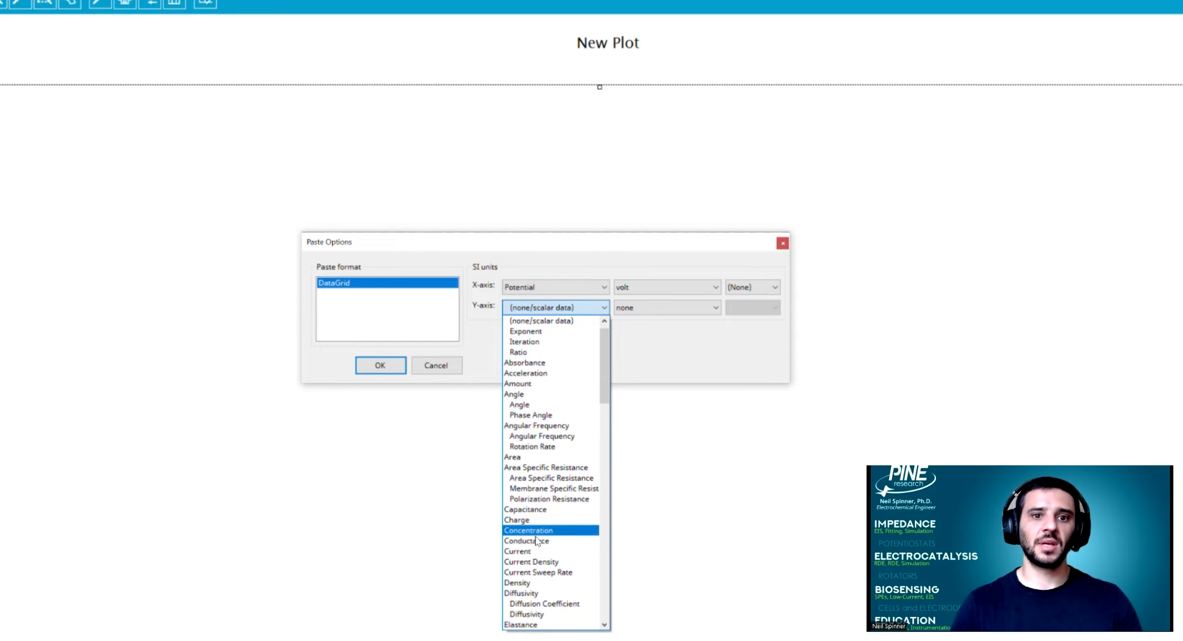
pyautogui.click(534, 552)
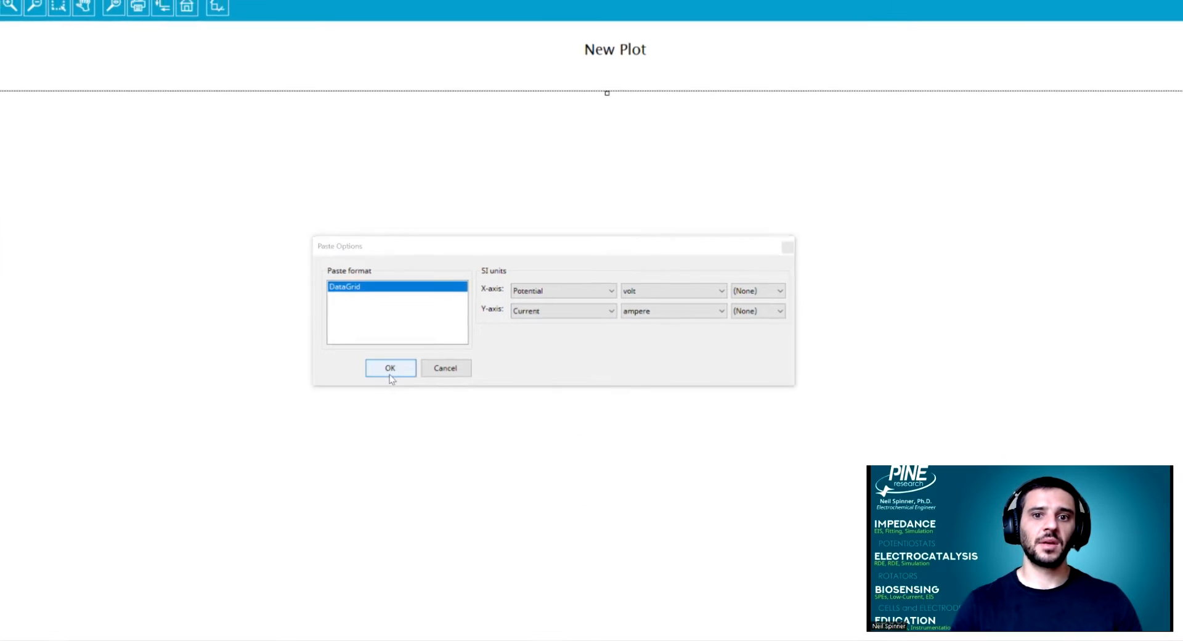
pyautogui.click(378, 369)
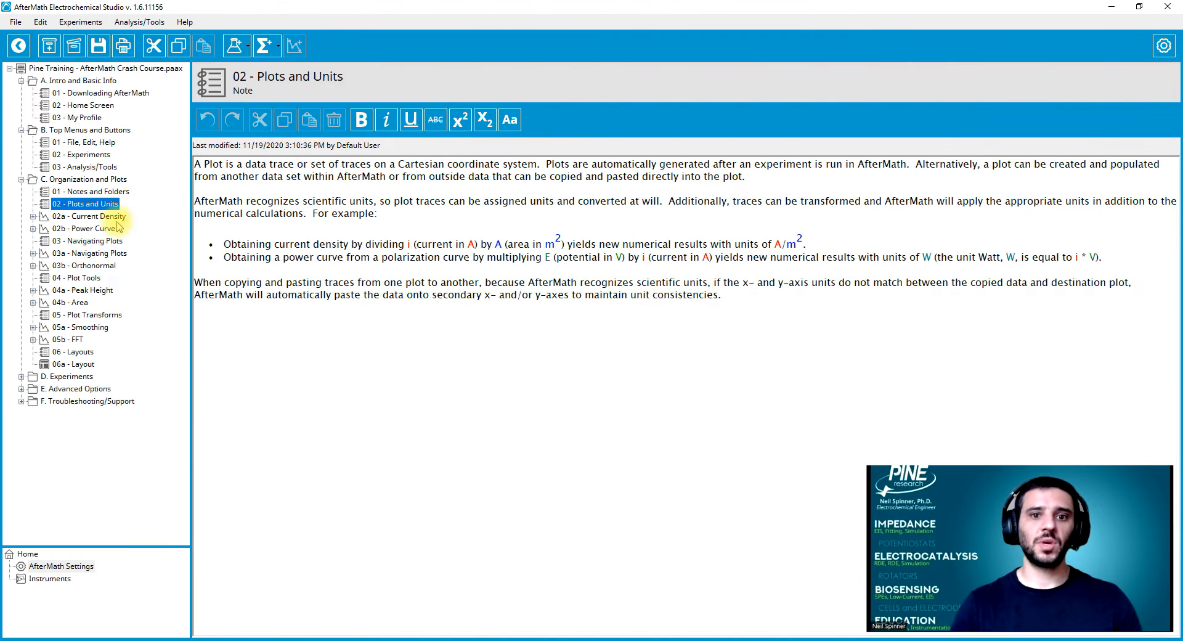
# In 02a - Current Density, divide the trace's Y-data by an Area operand of 0.000123 using Basic Math Operations, replacing the original trace
pyautogui.click(111, 219)
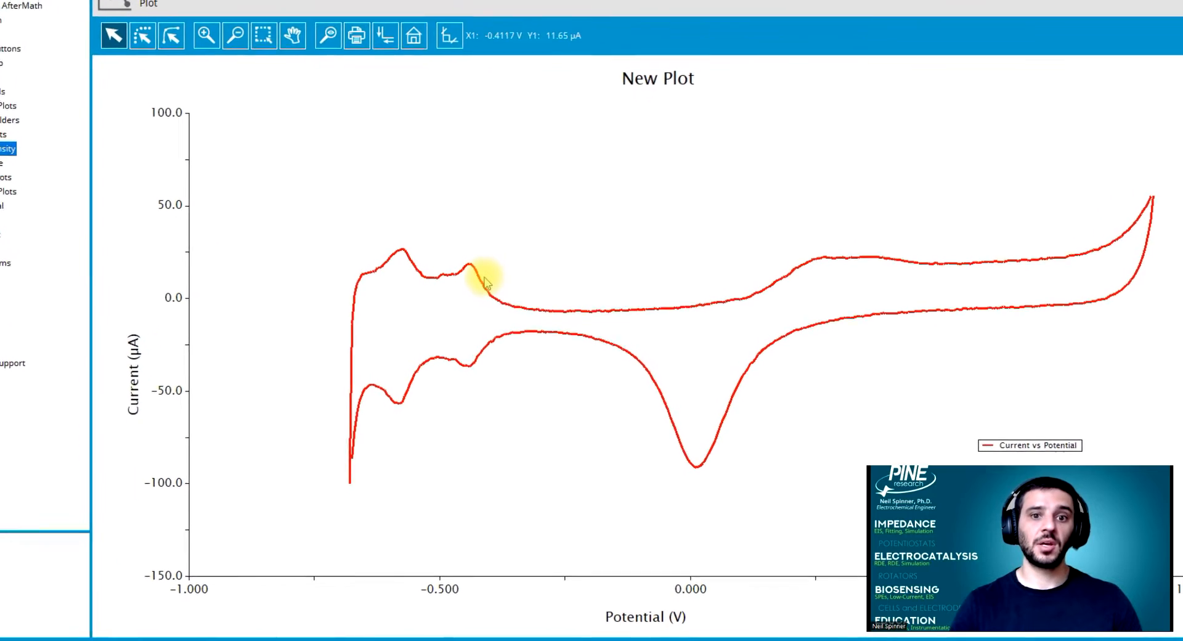
pyautogui.click(486, 283)
pyautogui.rightClick(485, 284)
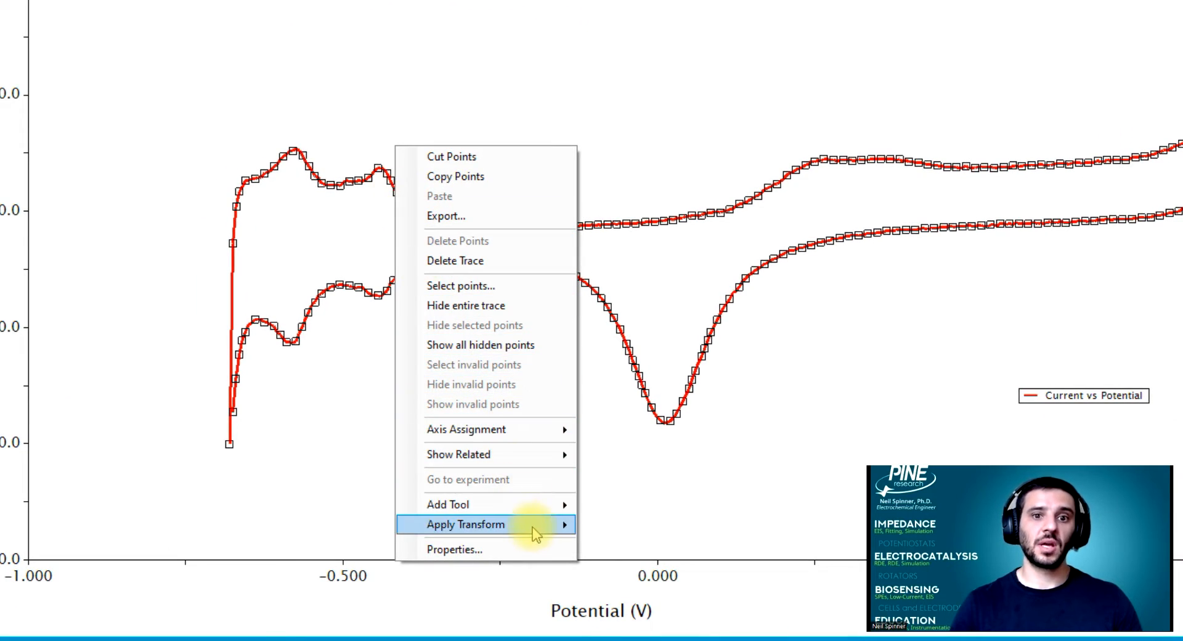
pyautogui.moveTo(533, 531)
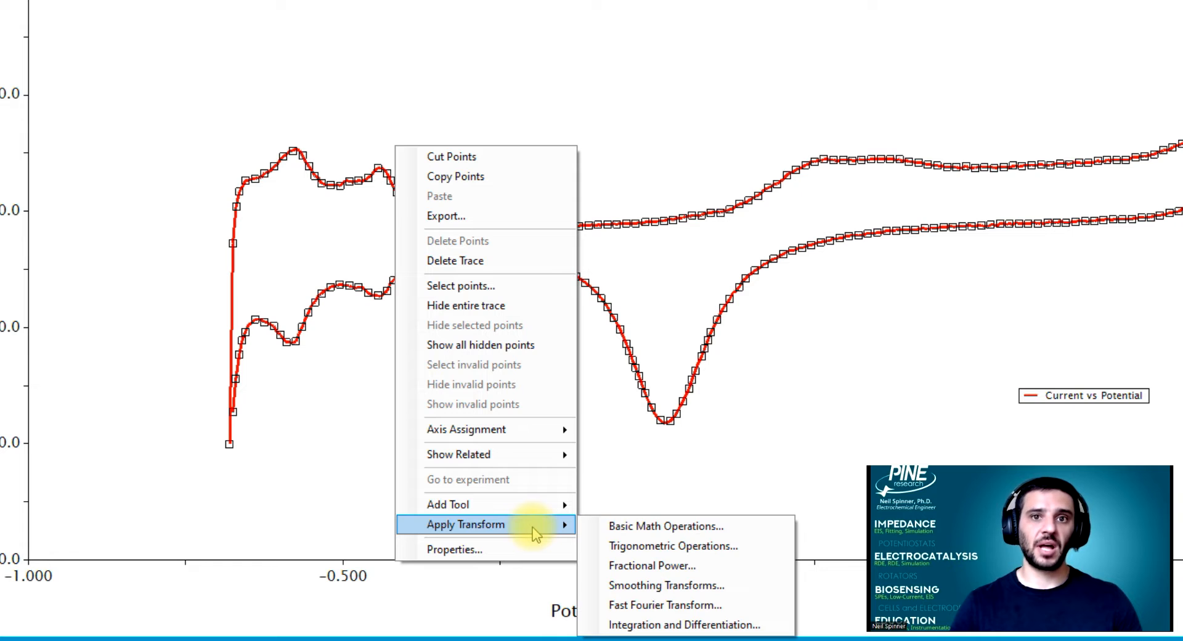
pyautogui.click(629, 531)
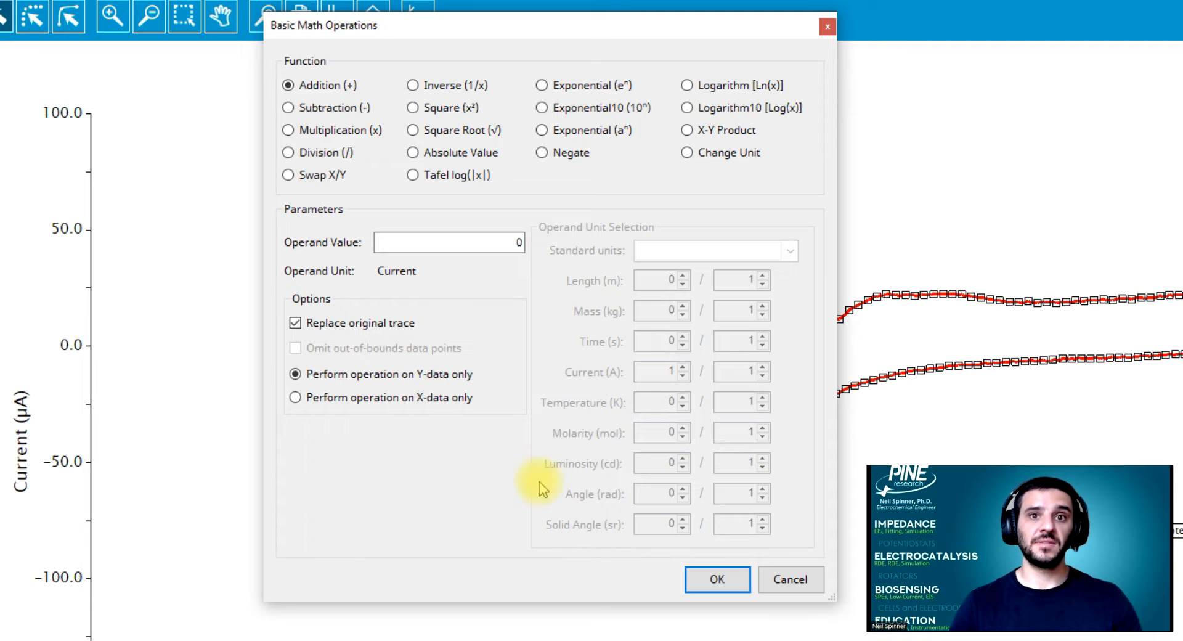
pyautogui.click(288, 153)
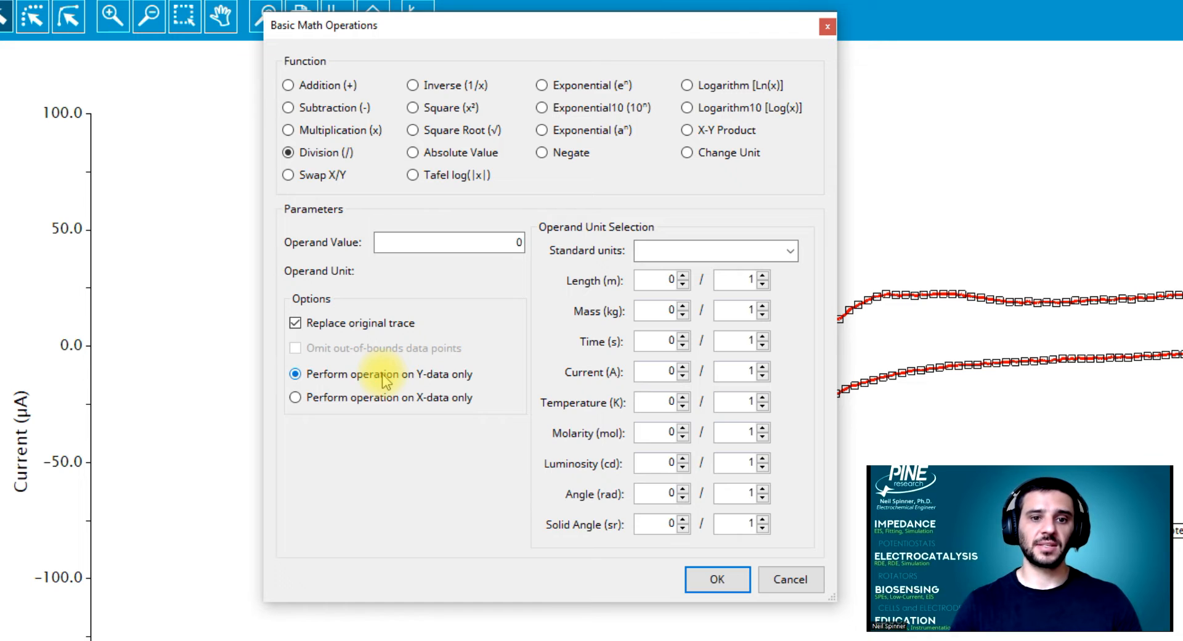
pyautogui.click(721, 254)
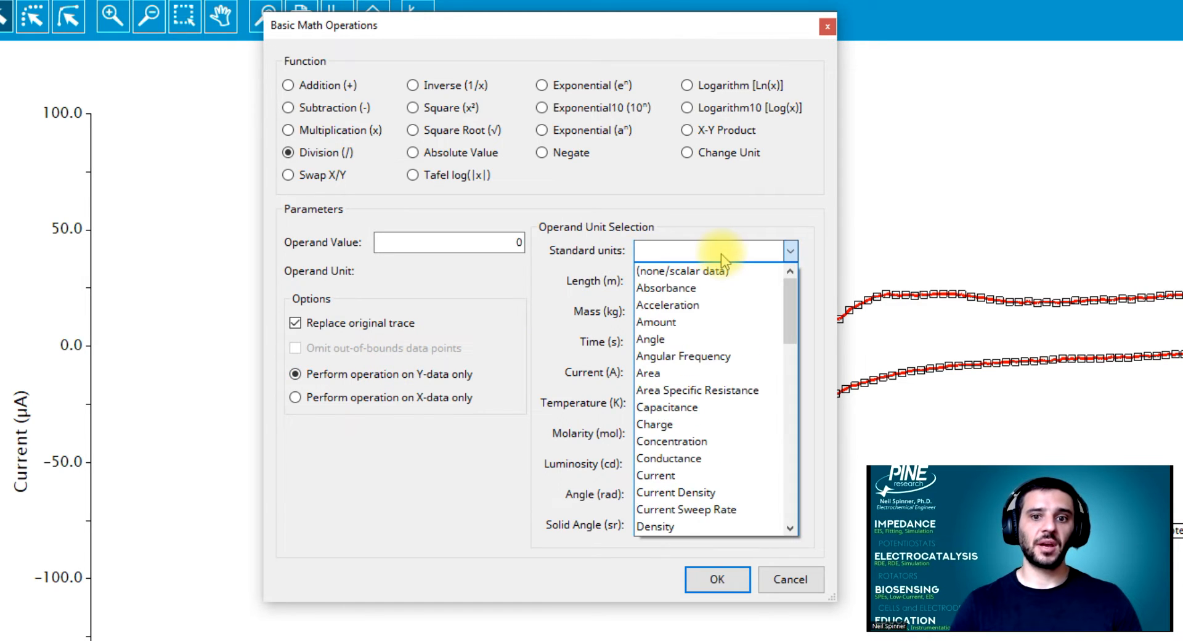
pyautogui.click(679, 373)
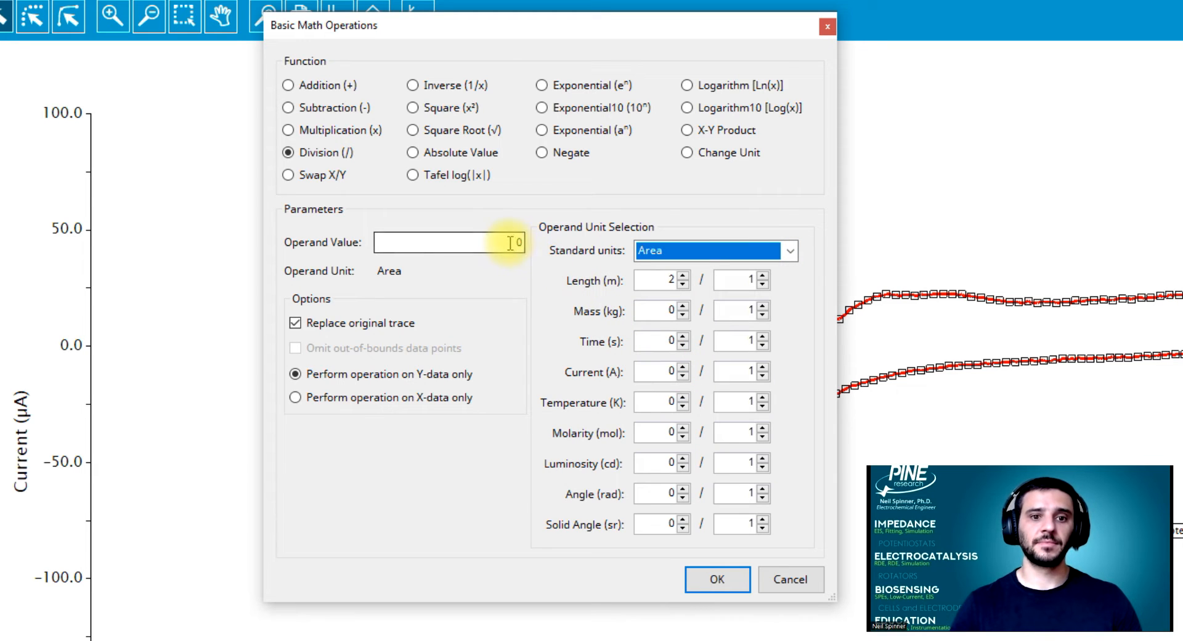
pyautogui.moveTo(501, 242); pyautogui.dragTo(533, 242)
pyautogui.write('0.000123')
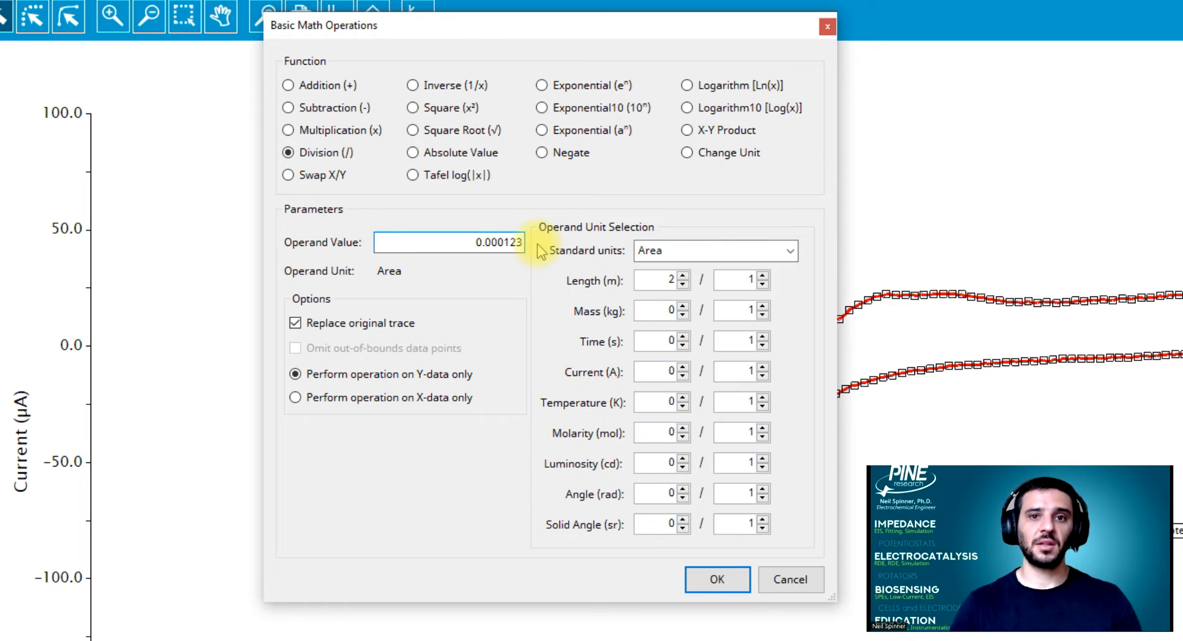
pyautogui.click(719, 579)
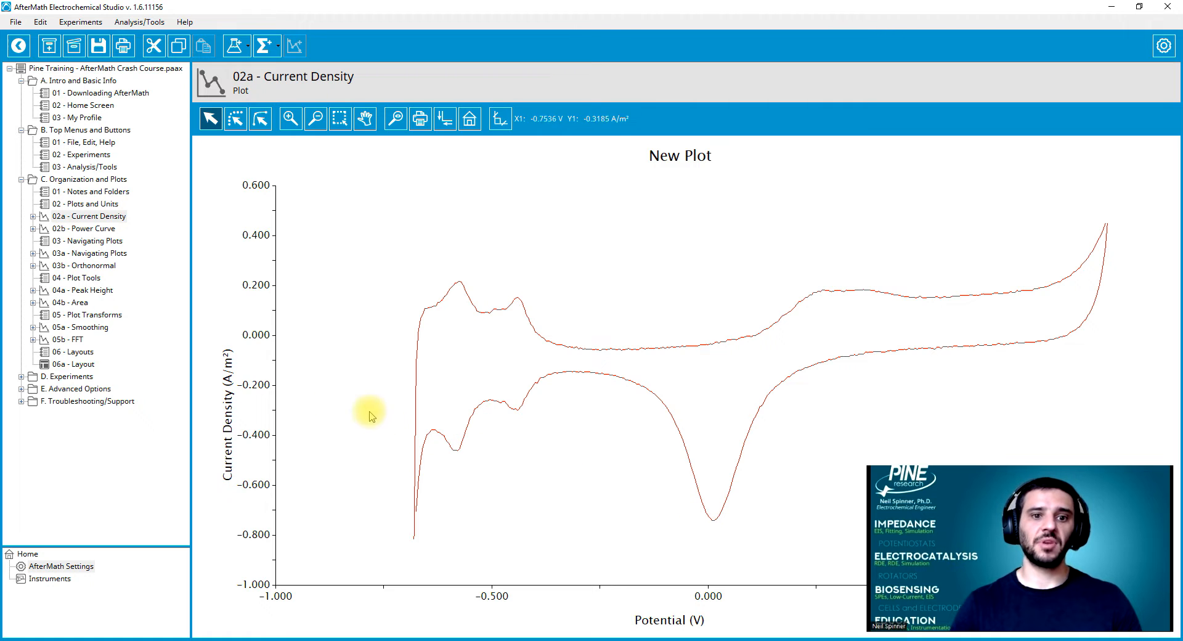
pyautogui.click(226, 394)
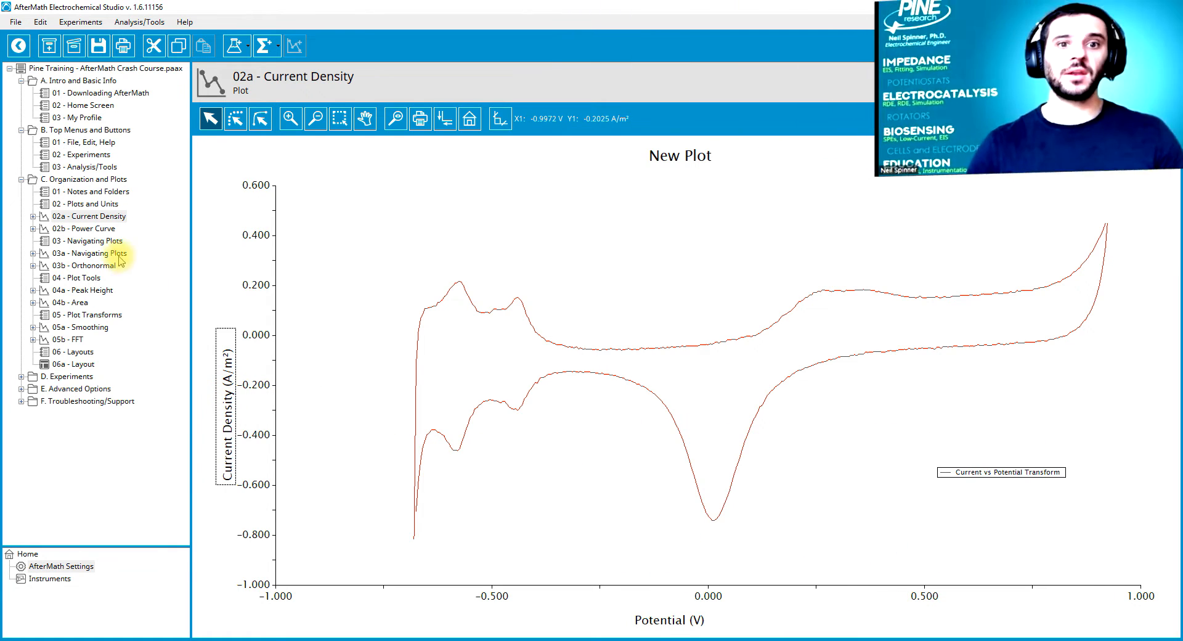
# In 02b - Power Curve, apply the X-Y Product transform to the polarization curve while keeping the original trace
pyautogui.click(97, 230)
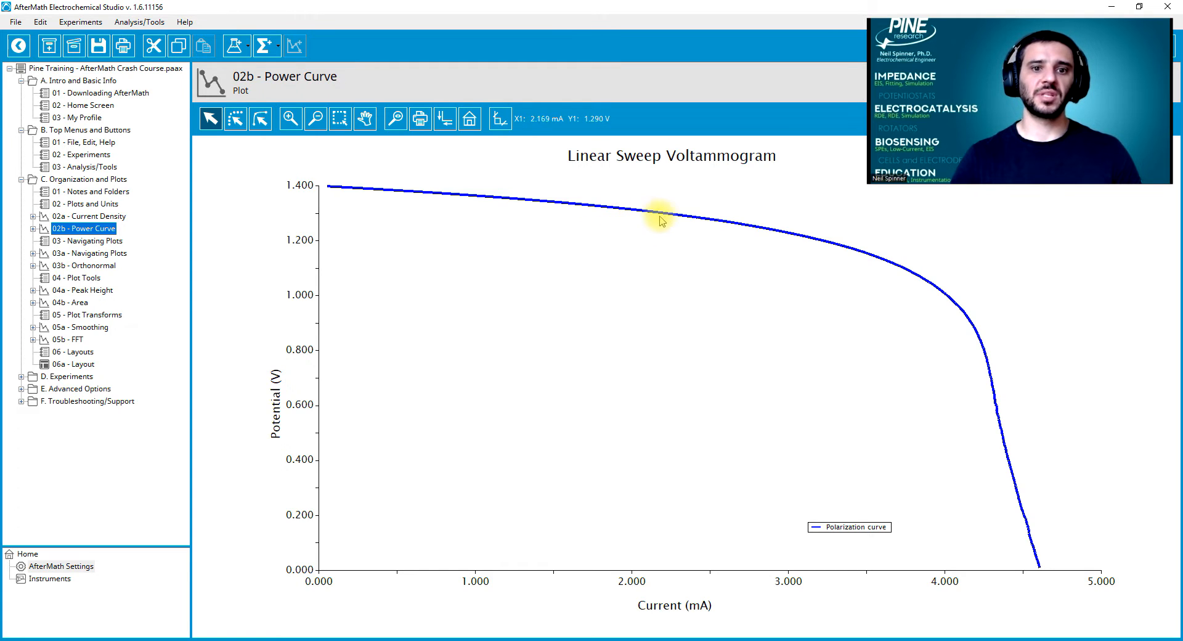
pyautogui.click(687, 217)
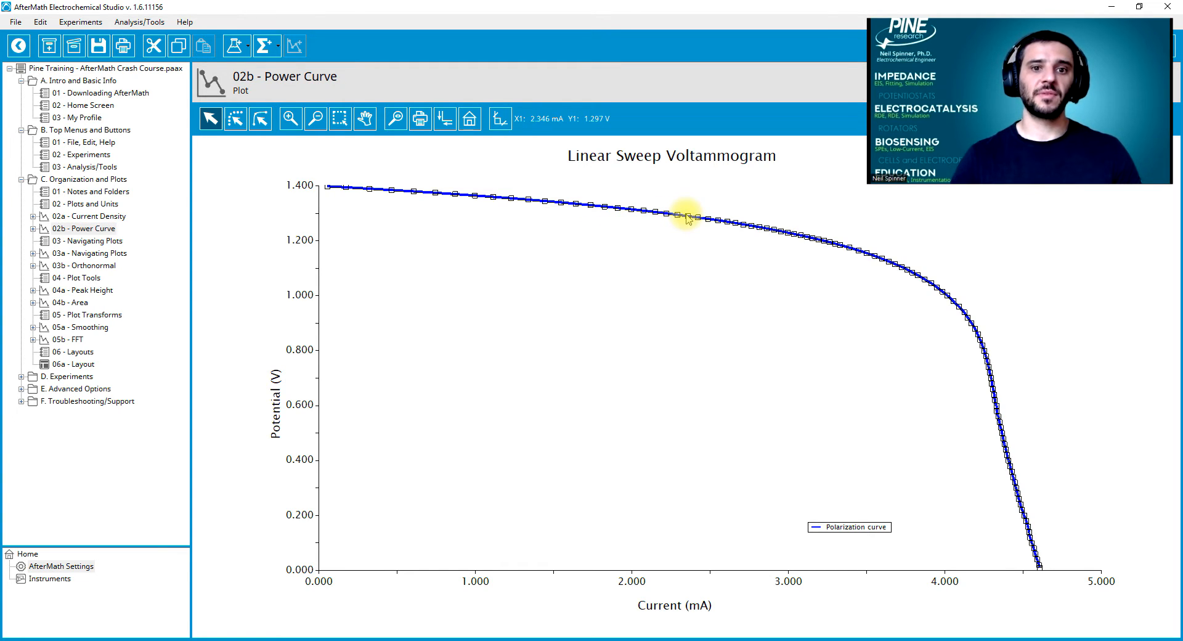
pyautogui.rightClick(687, 217)
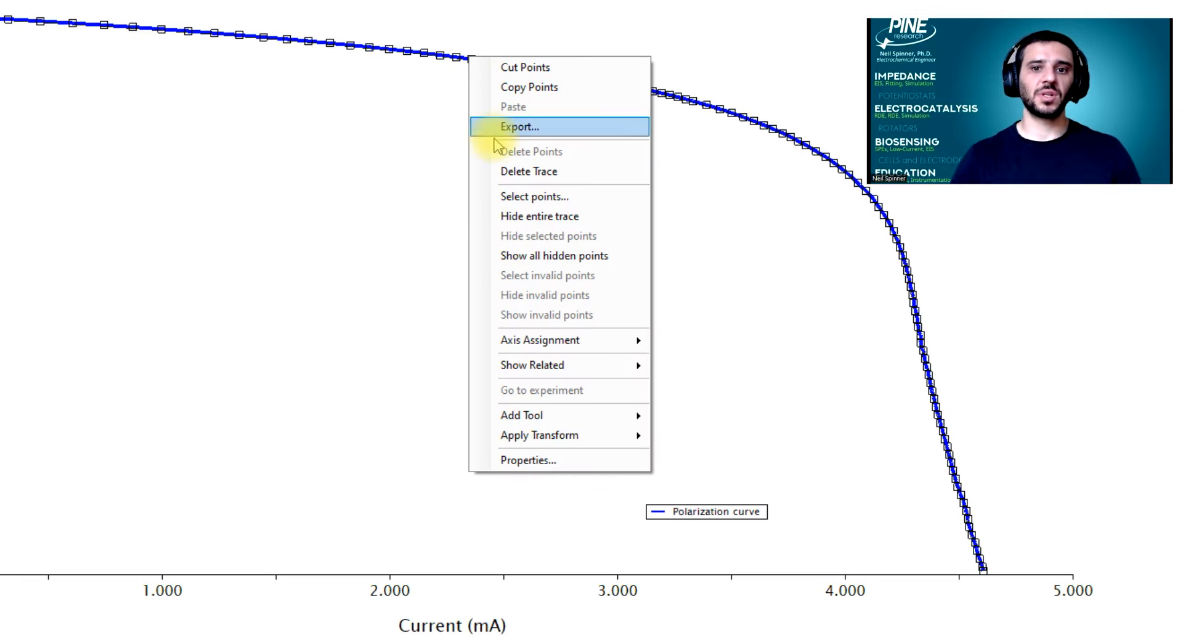
pyautogui.moveTo(600, 433)
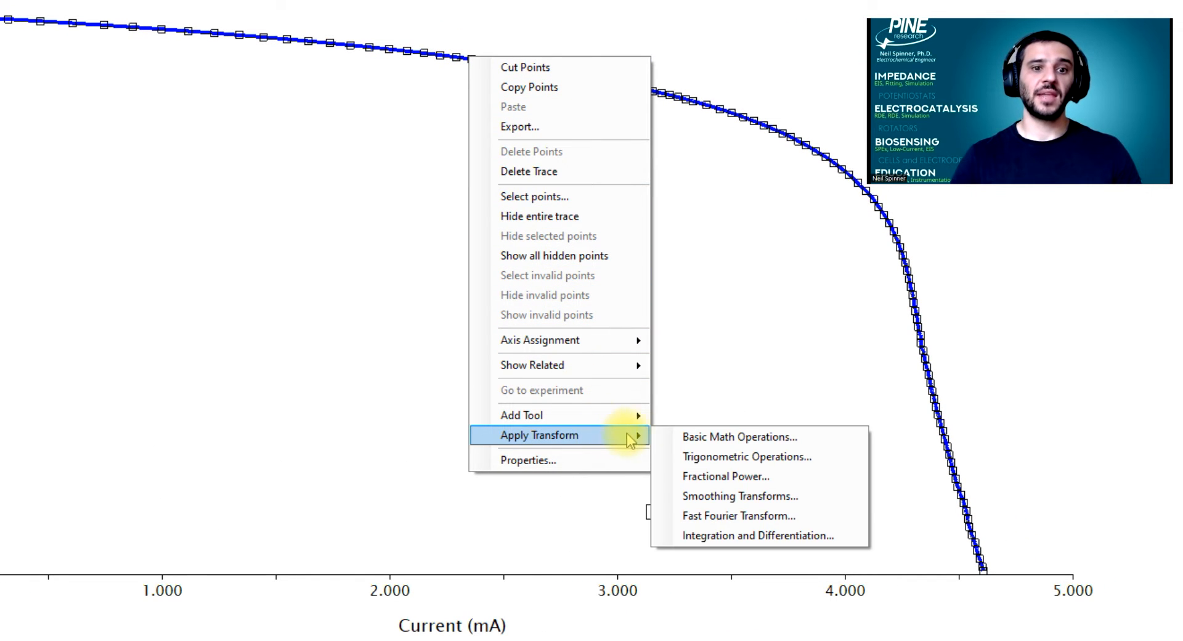
pyautogui.click(678, 436)
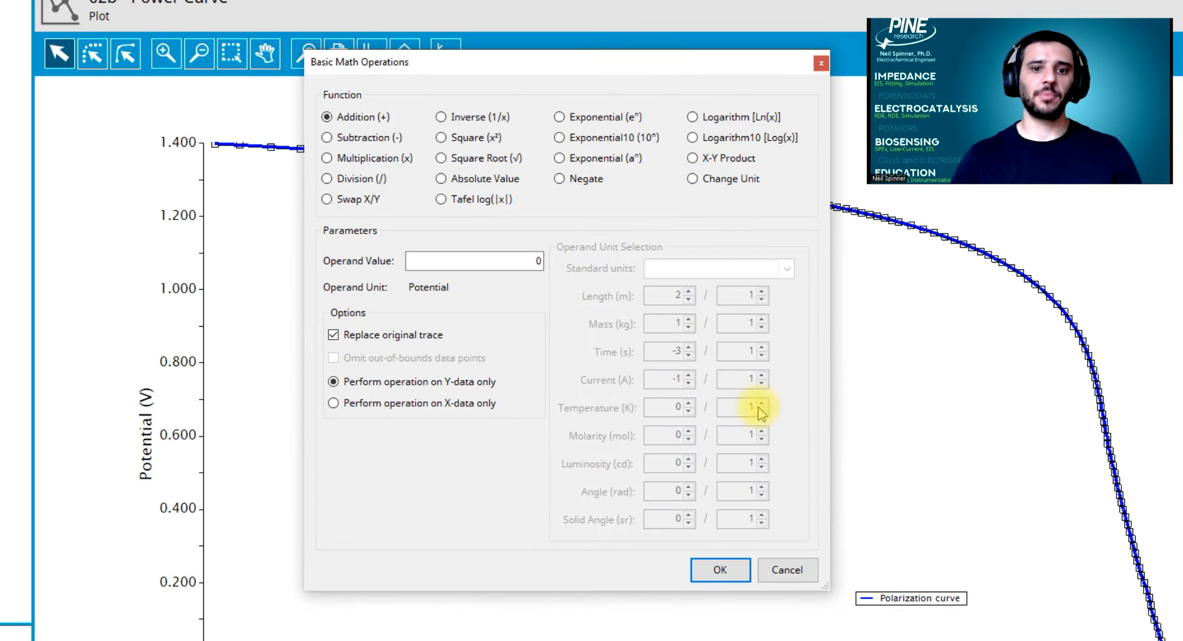
pyautogui.click(693, 159)
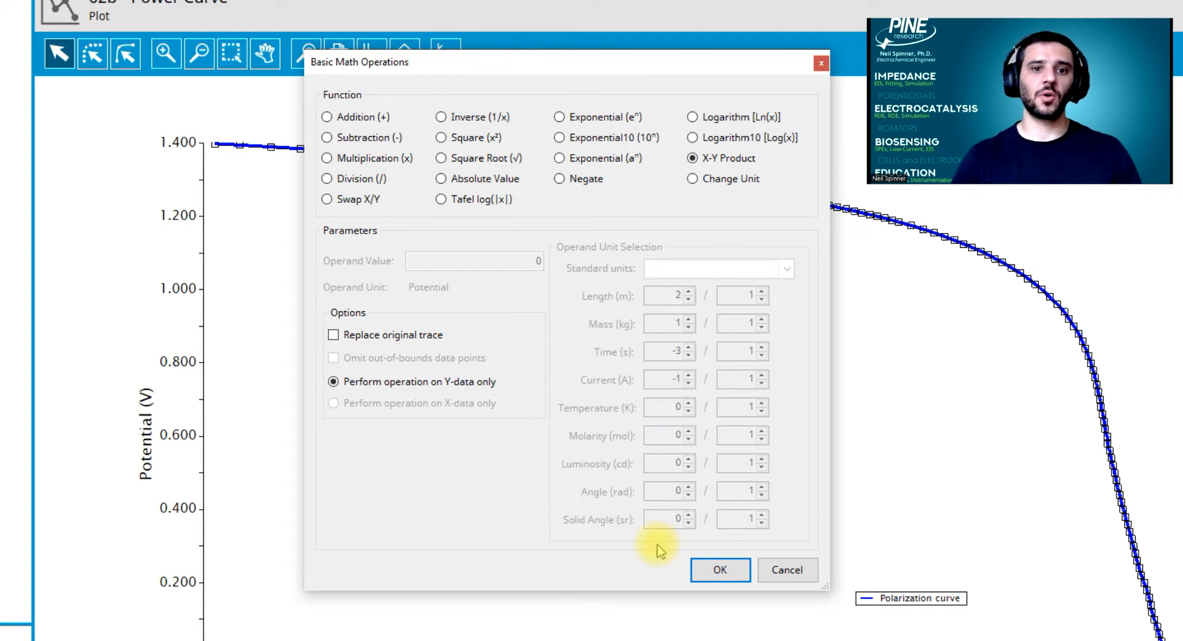
pyautogui.click(711, 569)
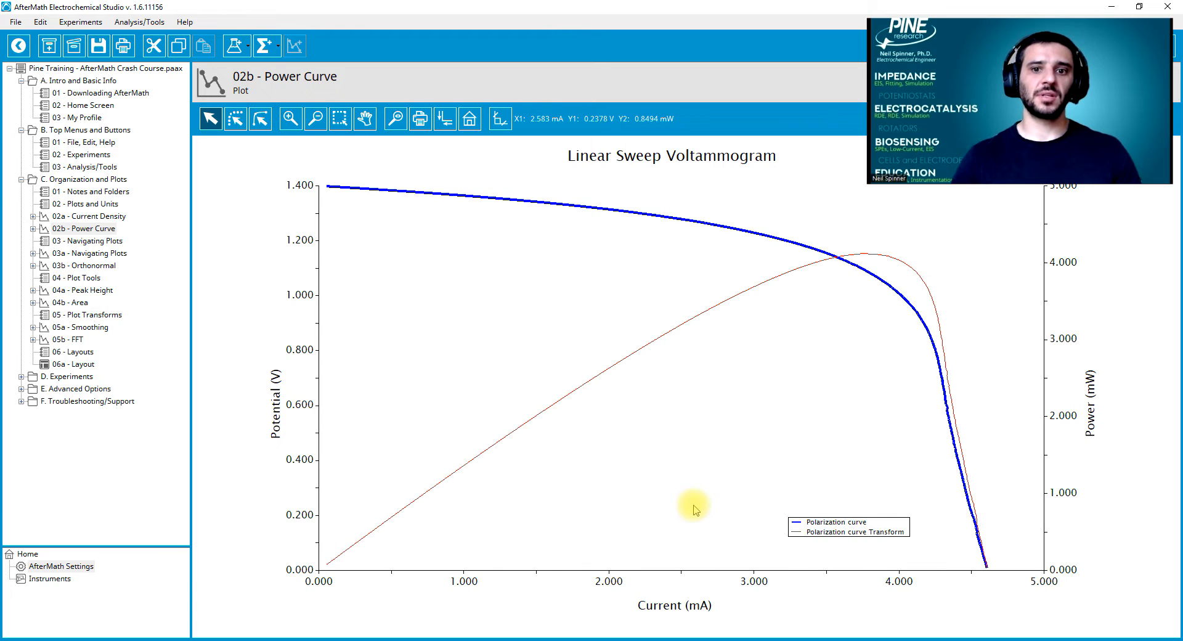
# Inspect the transformed power trace and its secondary Power axis, and open the 03 - Navigating Plots note
pyautogui.click(670, 333)
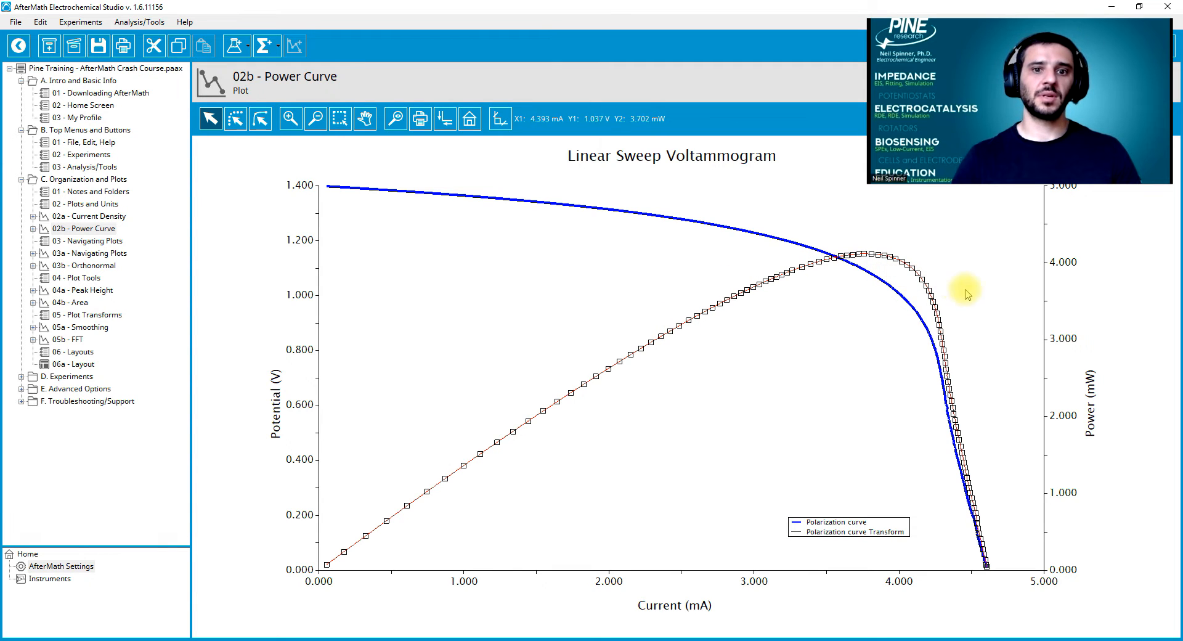
pyautogui.click(1090, 382)
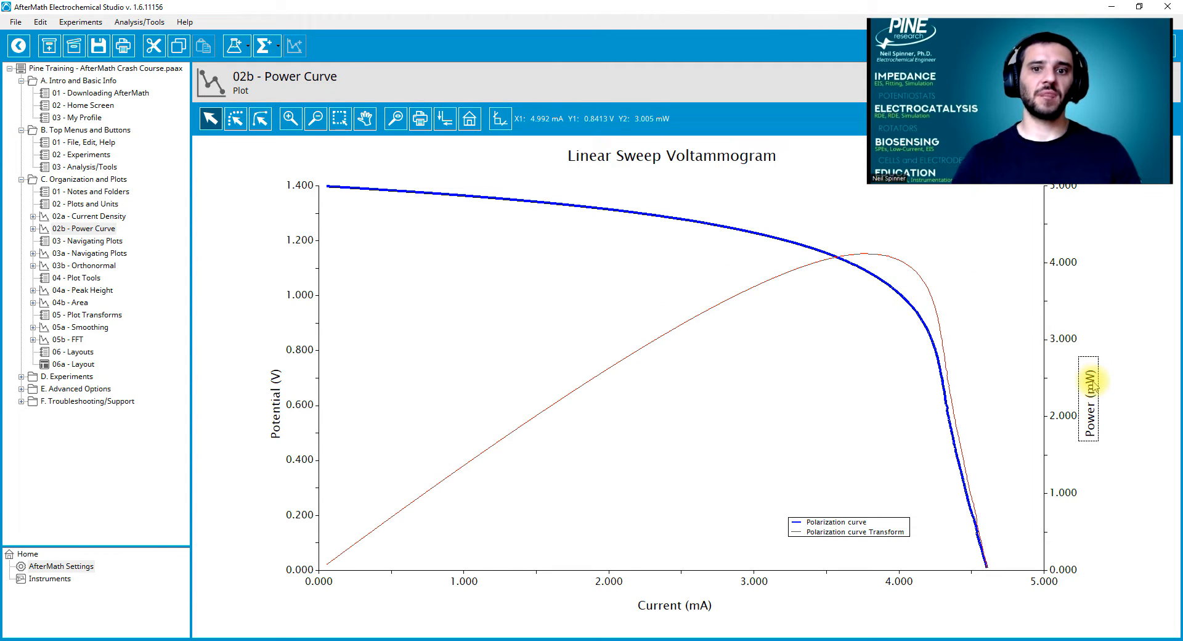
pyautogui.click(1061, 343)
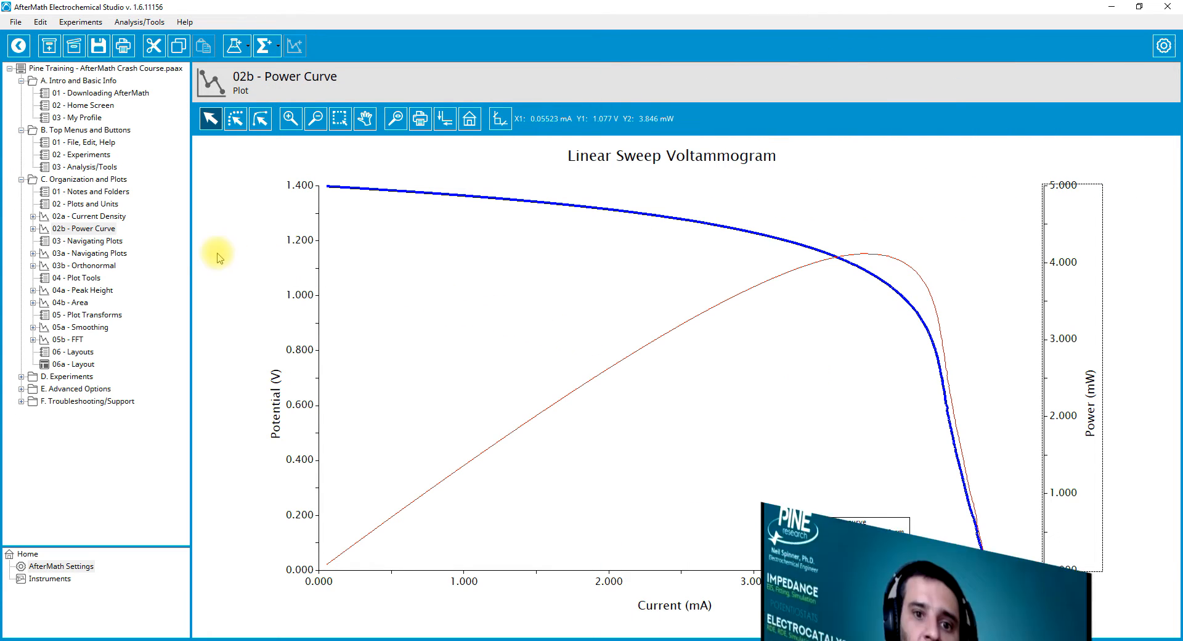
pyautogui.click(111, 242)
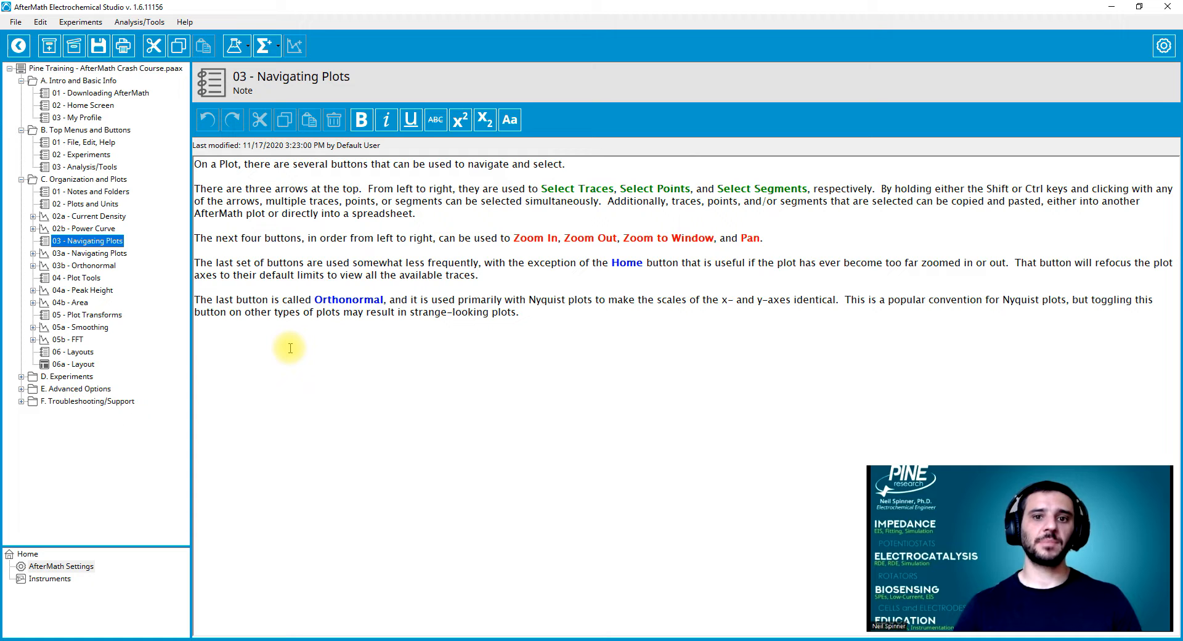
# Open the 03a - Navigating Plots plot and select its upper three voltammogram traces together with Select Traces
pyautogui.click(108, 253)
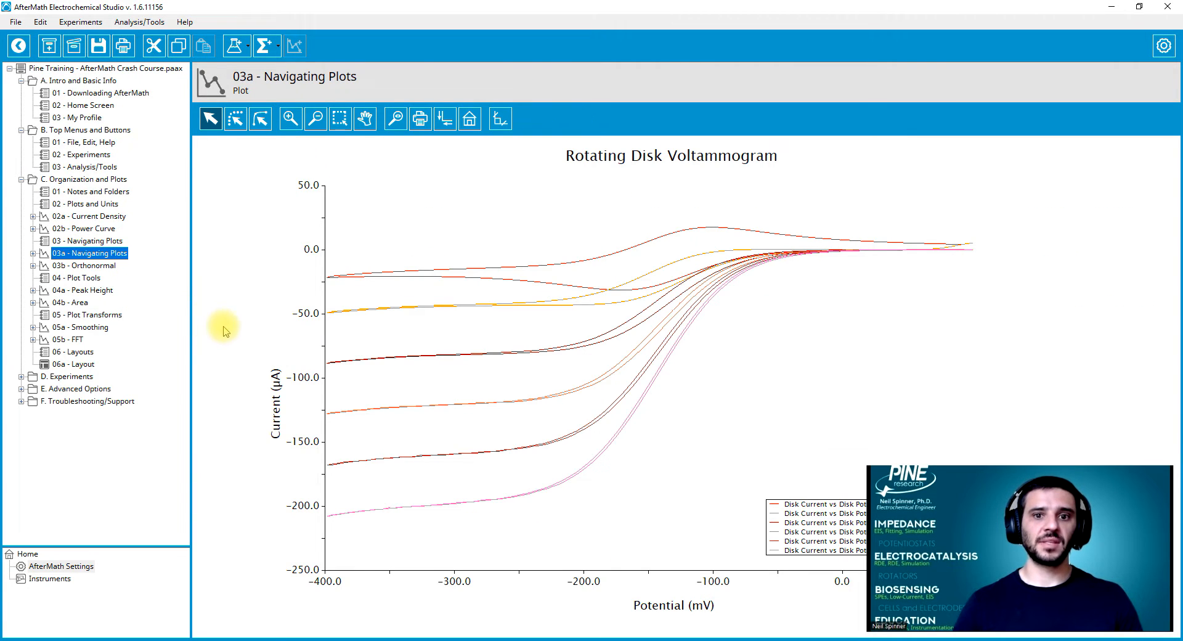
pyautogui.click(436, 282)
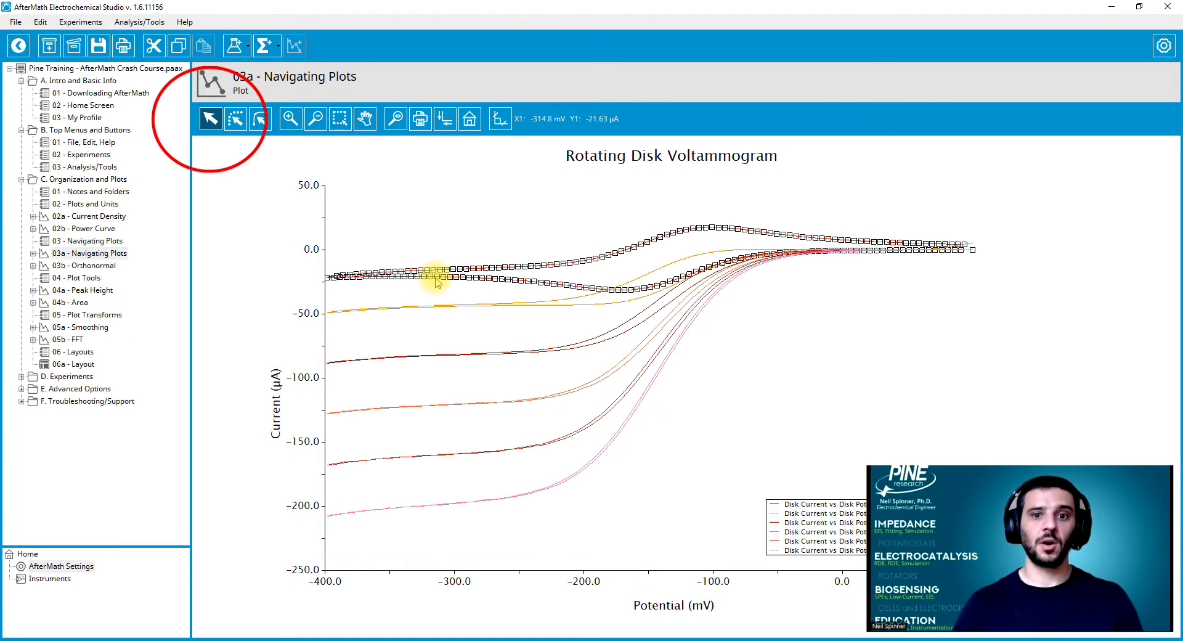
pyautogui.click(435, 304)
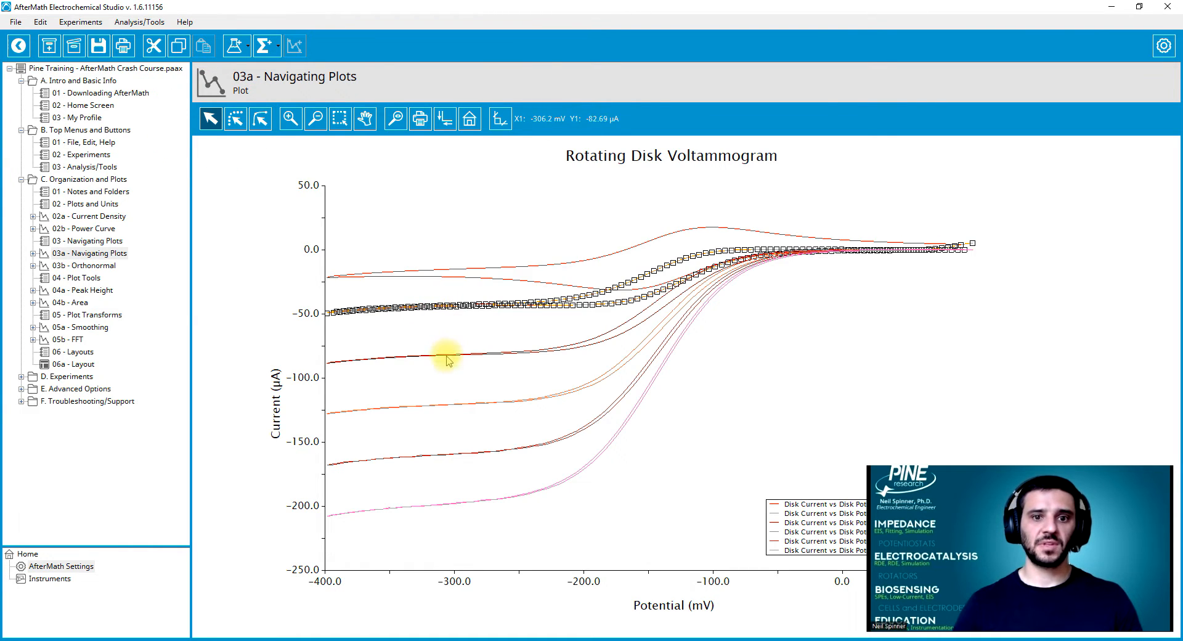
pyautogui.click(448, 356)
pyautogui.keyDown('ctrl'); pyautogui.click(435, 306); pyautogui.keyUp('ctrl')
pyautogui.keyDown('ctrl'); pyautogui.click(439, 275); pyautogui.keyUp('ctrl')
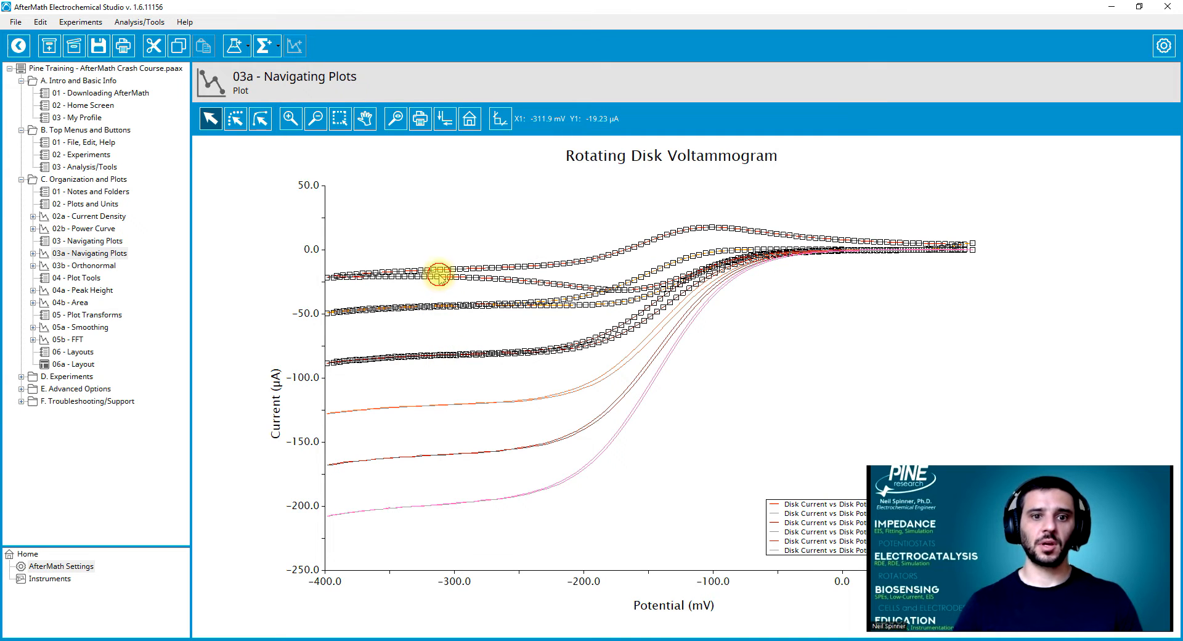
# Remove the second trace from the multiple selection, and replace the selection with only the fourth trace from the top
pyautogui.keyDown('ctrl'); pyautogui.click(479, 454); pyautogui.keyUp('ctrl')
pyautogui.keyDown('ctrl'); pyautogui.click(477, 455); pyautogui.keyUp('ctrl')
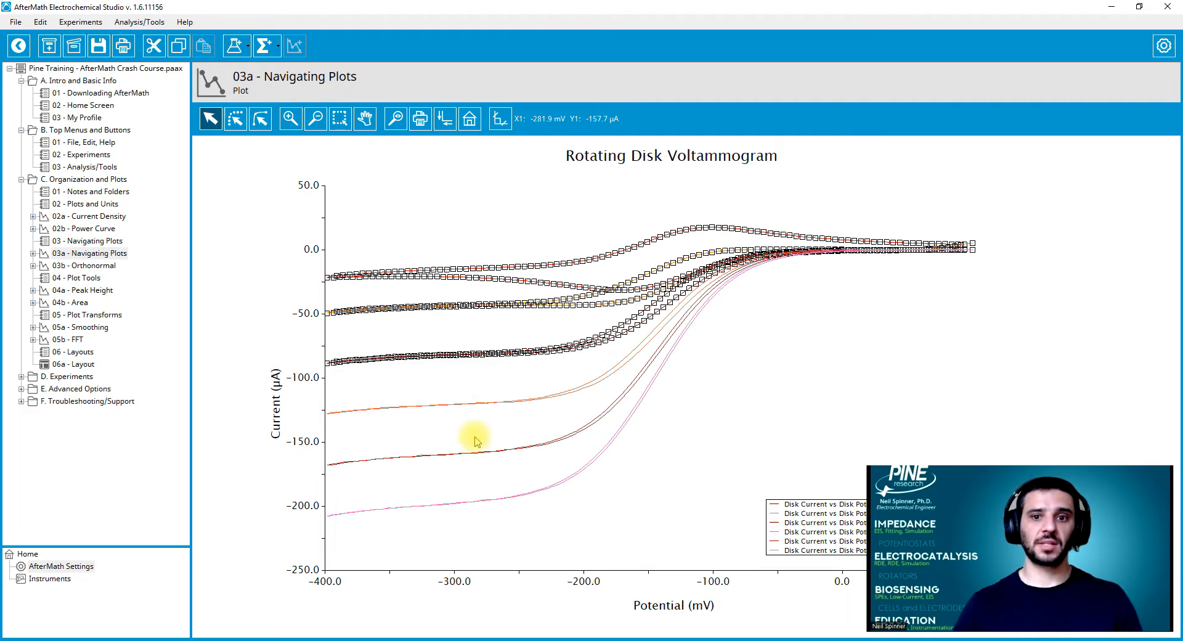
pyautogui.keyDown('ctrl'); pyautogui.click(454, 306); pyautogui.keyUp('ctrl')
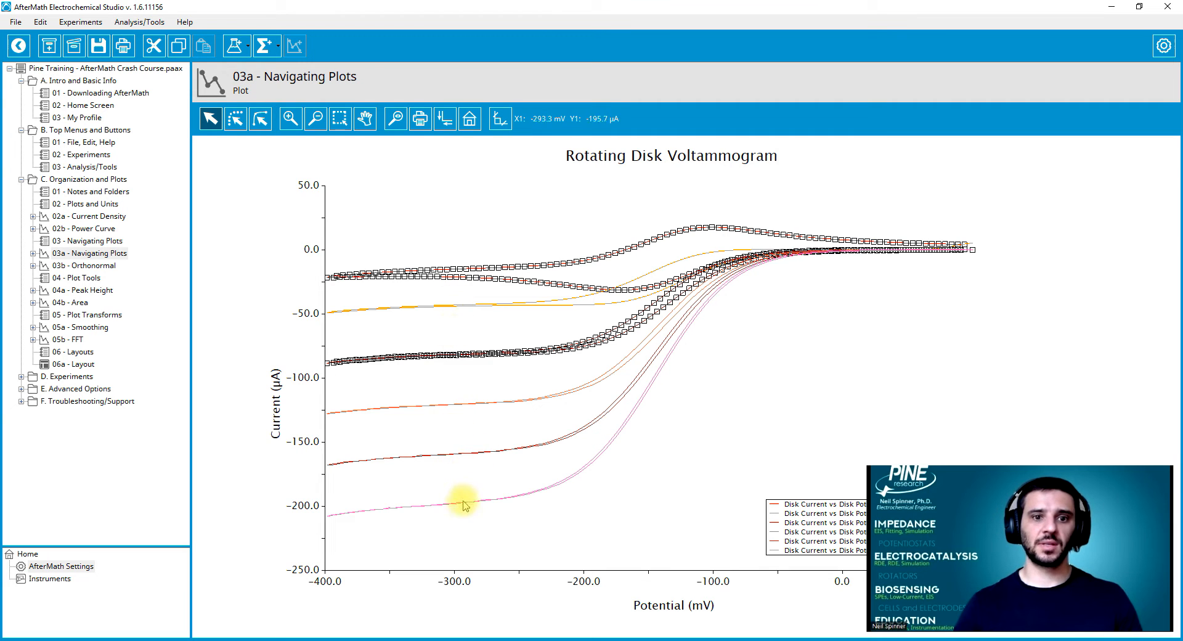
pyautogui.click(449, 404)
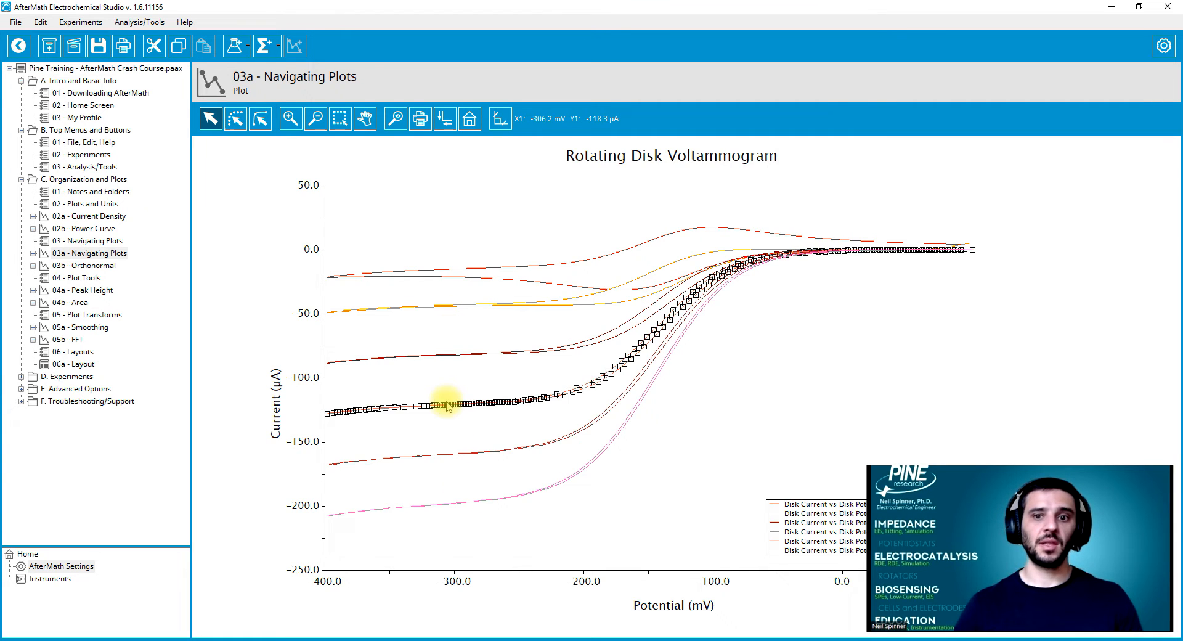
# With Select Points, pick a single point on the uppermost curve and a run of points from about -250 to -195 mV
pyautogui.click(236, 119)
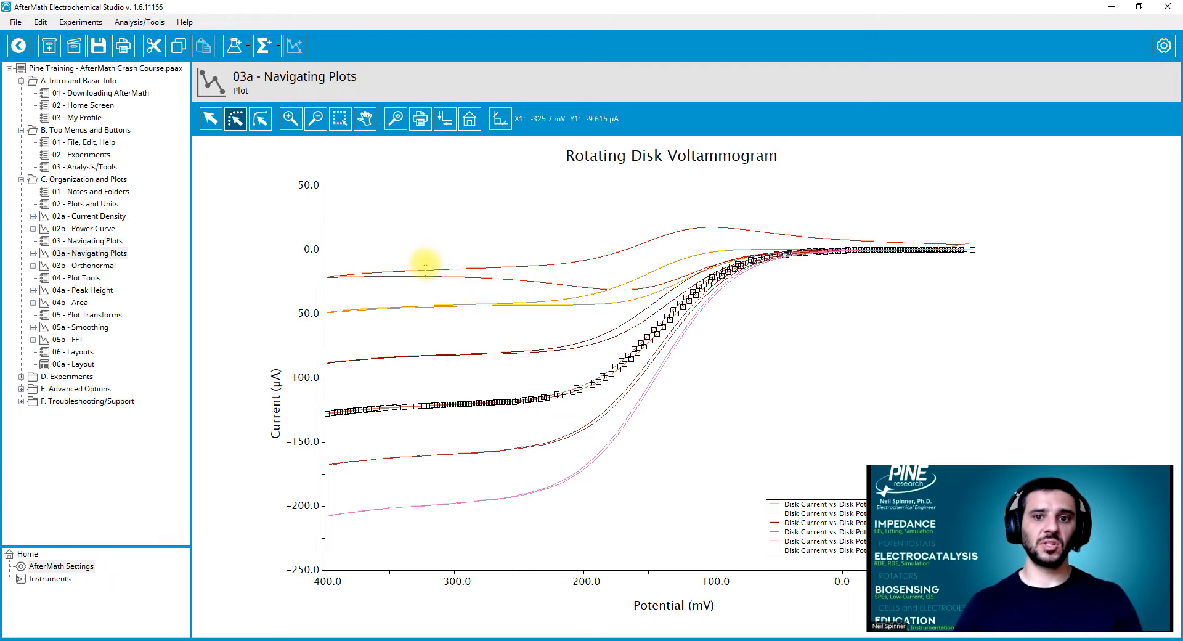
pyautogui.click(447, 269)
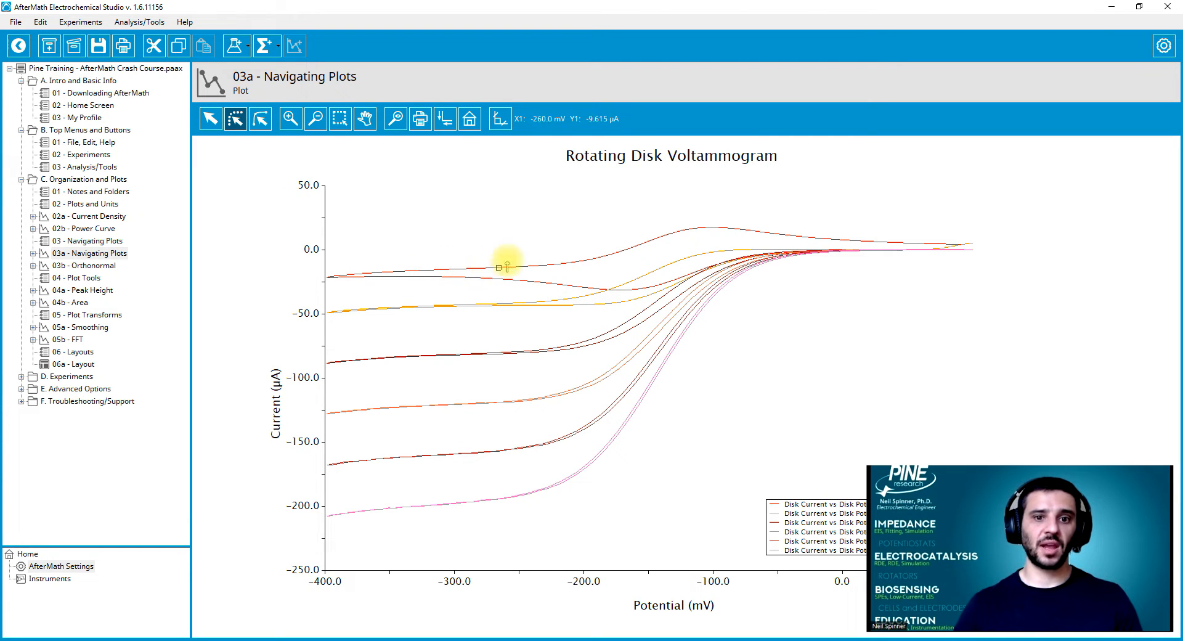
pyautogui.moveTo(515, 255); pyautogui.dragTo(590, 272)
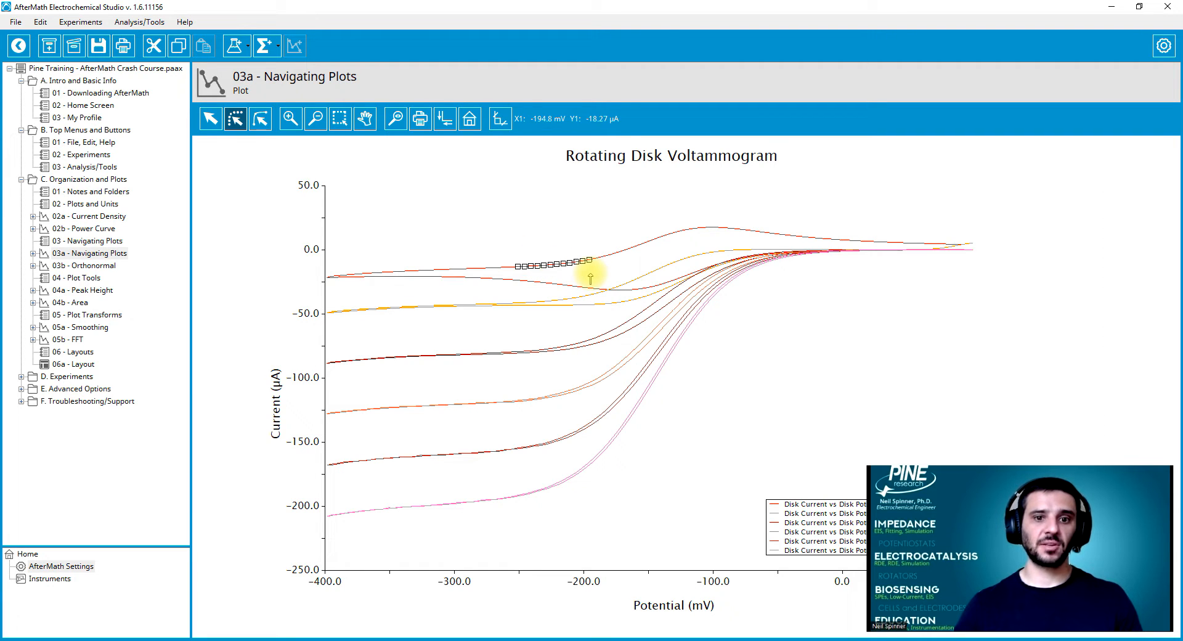
# With Select Segments, select individual sweeps of the first four traces one at a time, ending on the fourth trace's lower sweep
pyautogui.click(260, 122)
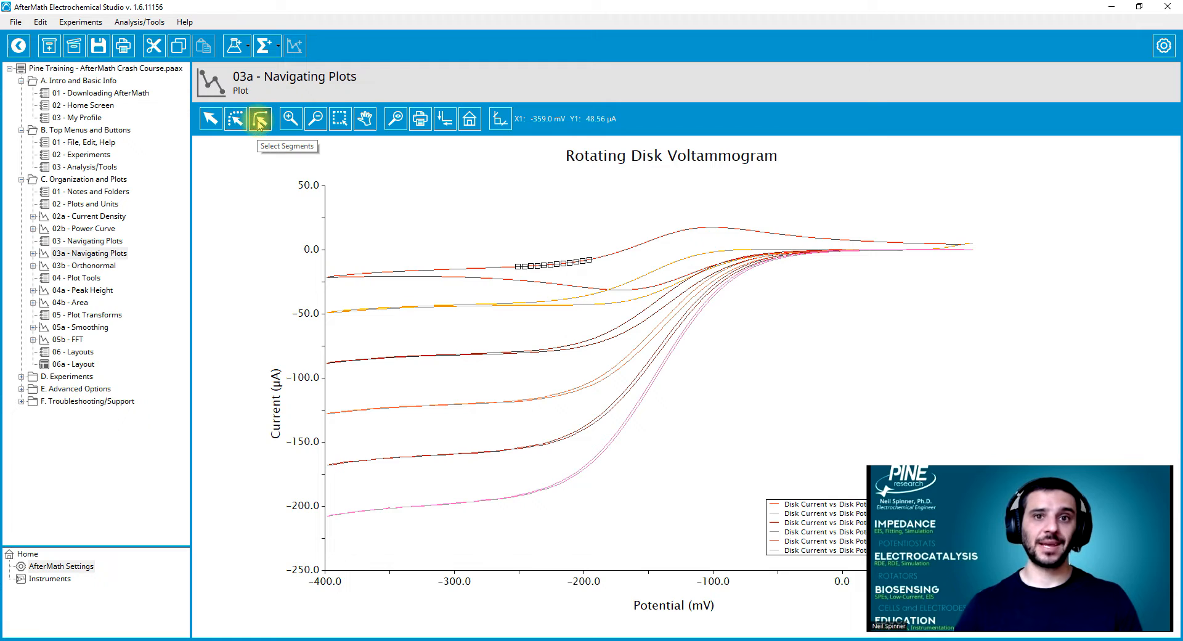
pyautogui.click(529, 280)
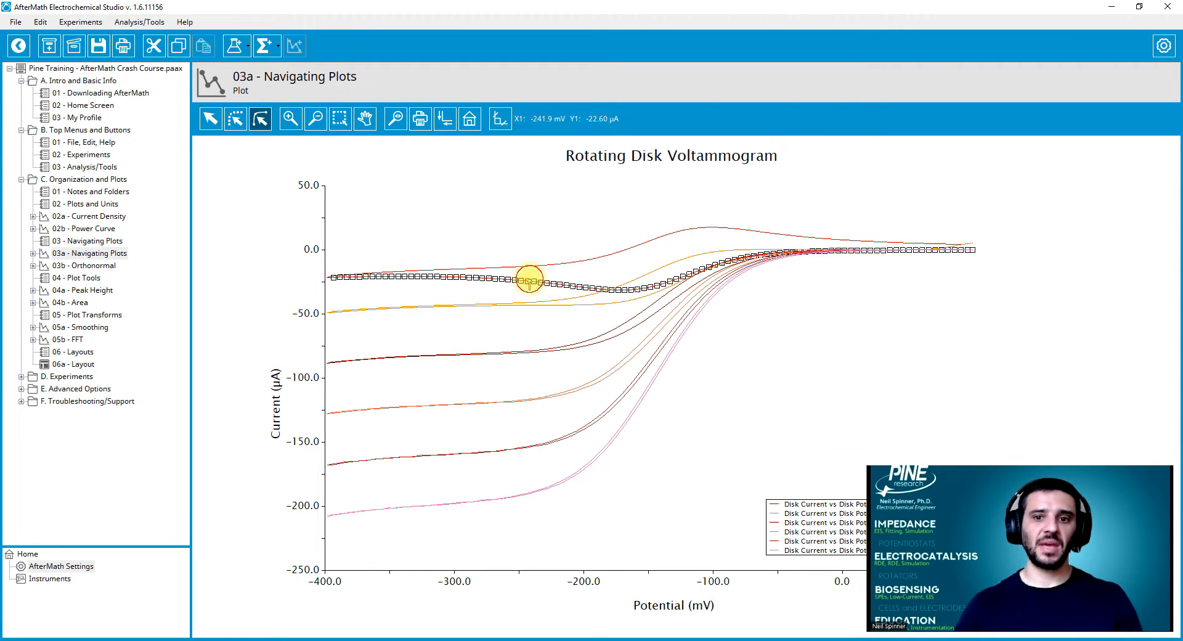
pyautogui.click(544, 266)
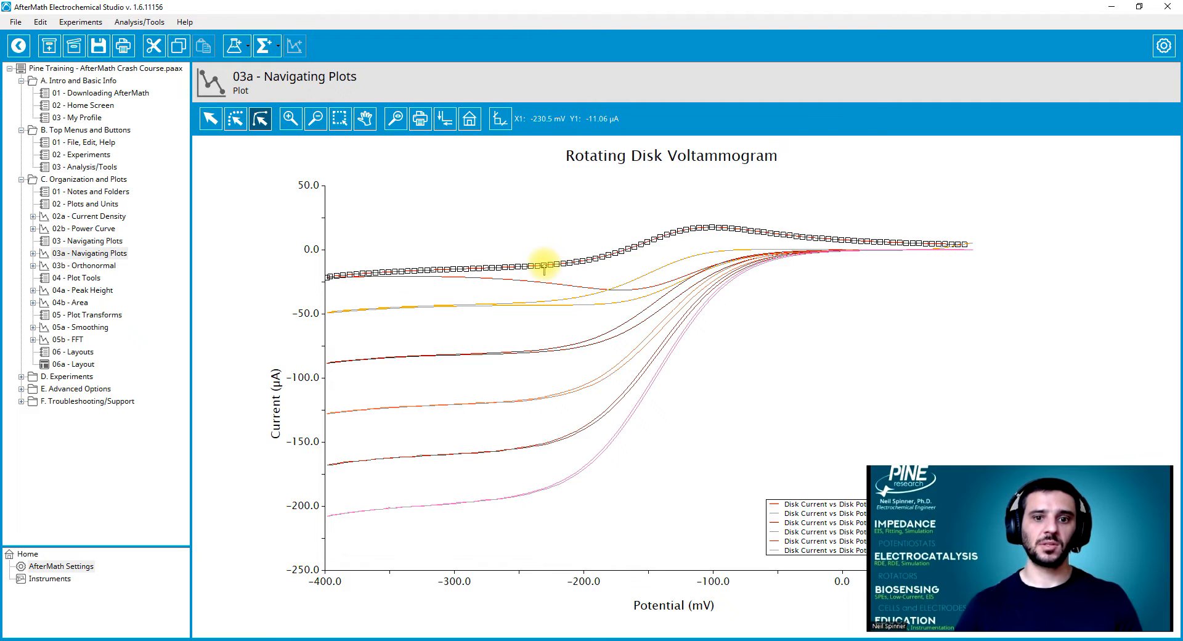
pyautogui.click(574, 296)
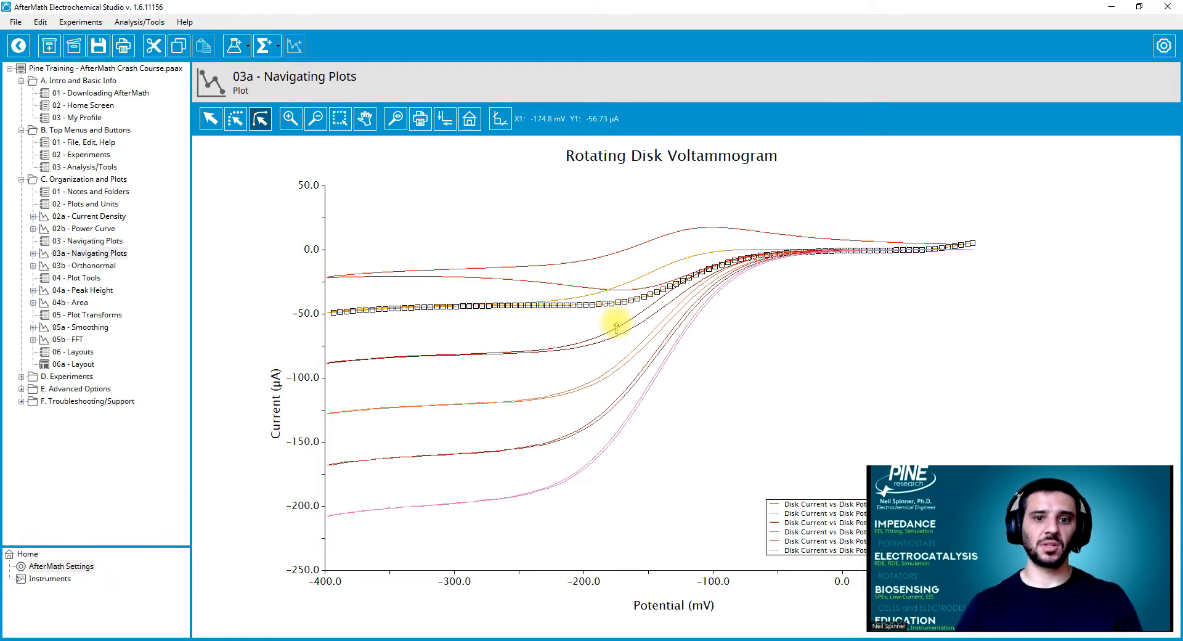
pyautogui.click(616, 328)
pyautogui.click(622, 332)
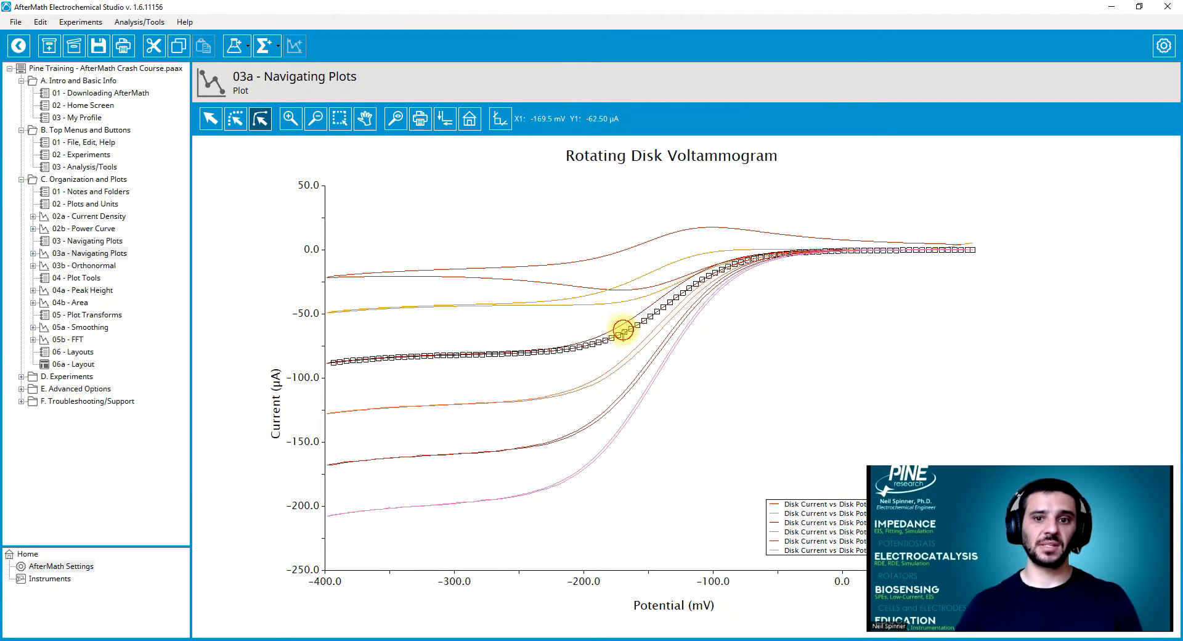
pyautogui.click(628, 353)
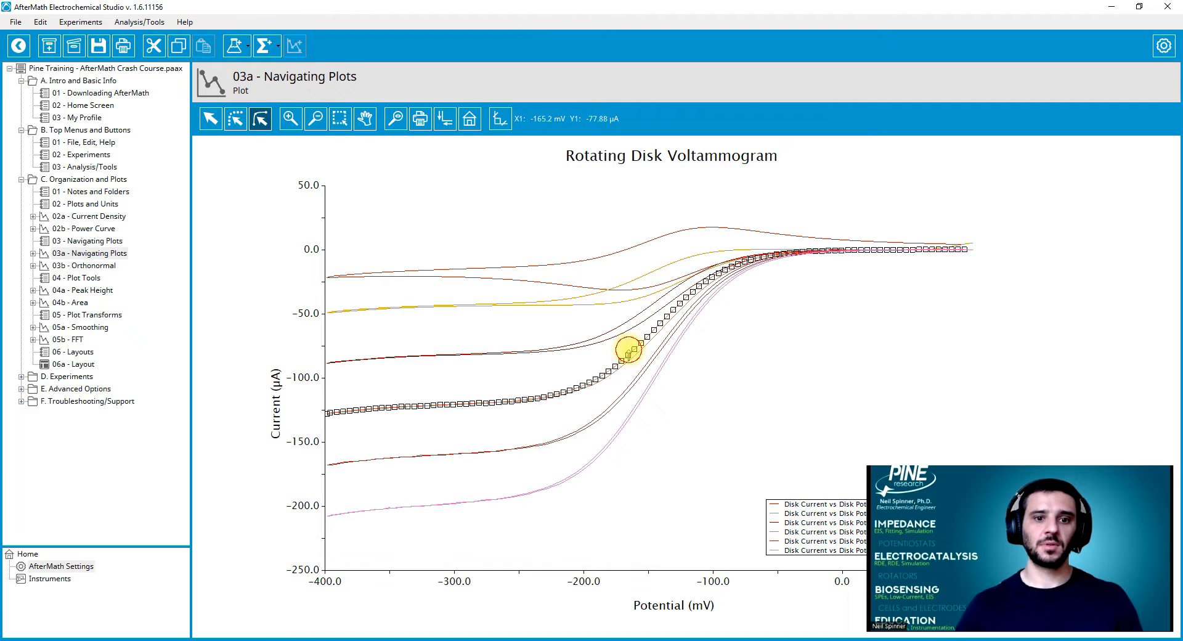
pyautogui.click(635, 356)
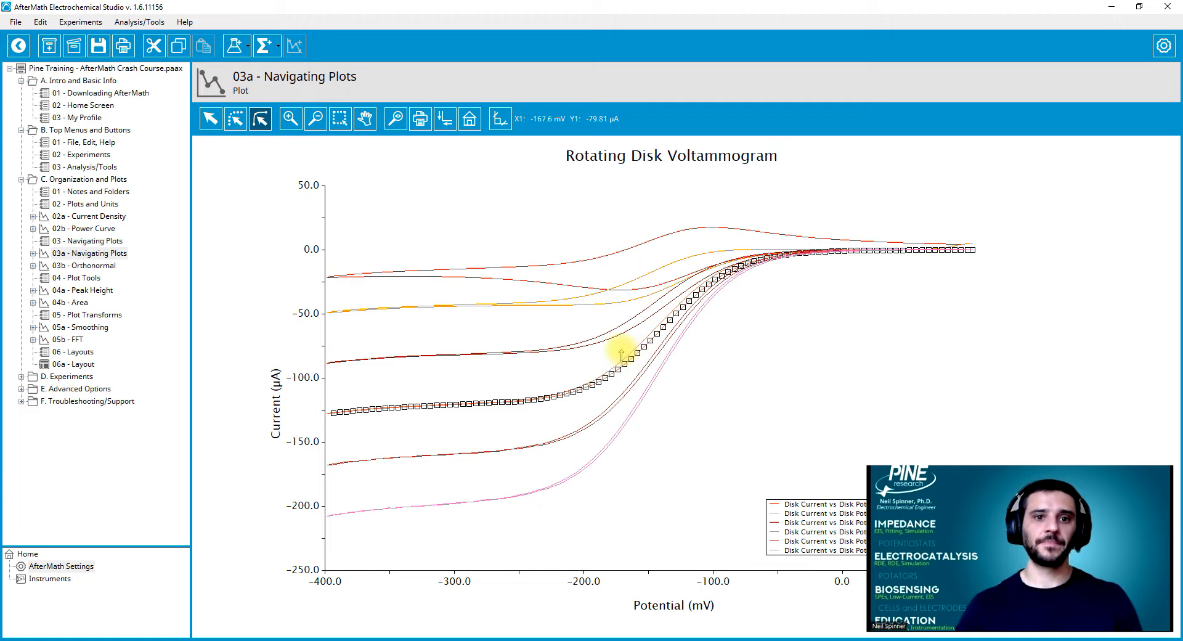
# Zoom in twice on the middle of the voltammogram with Zoom In, and zoom back out twice with Zoom Out
pyautogui.click(291, 123)
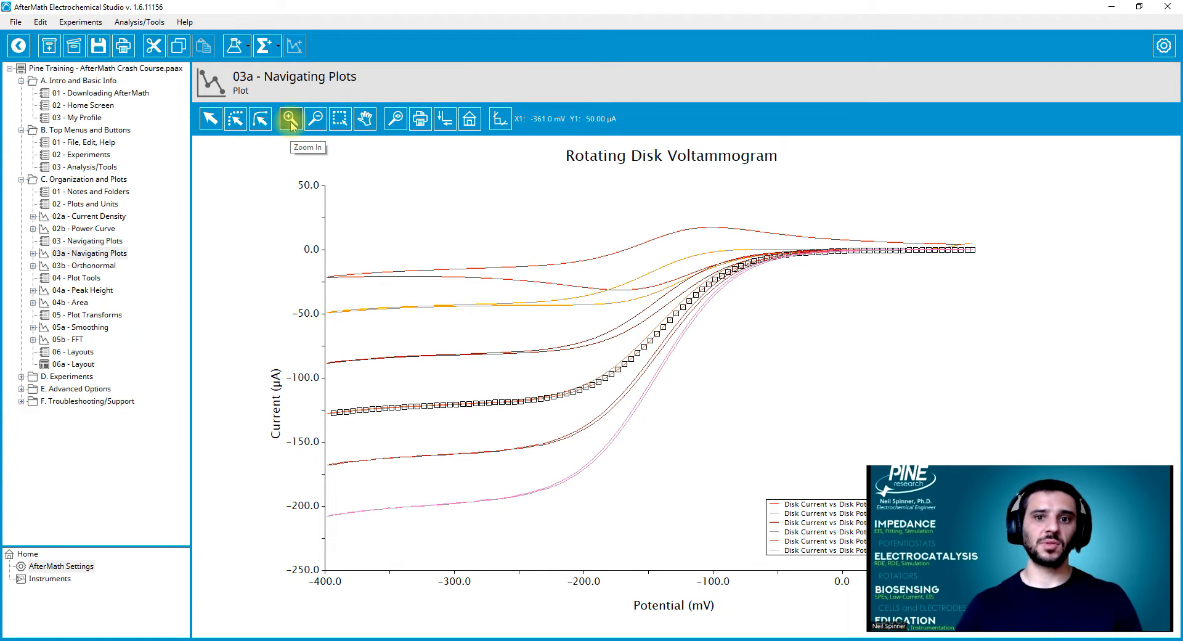
pyautogui.click(626, 358)
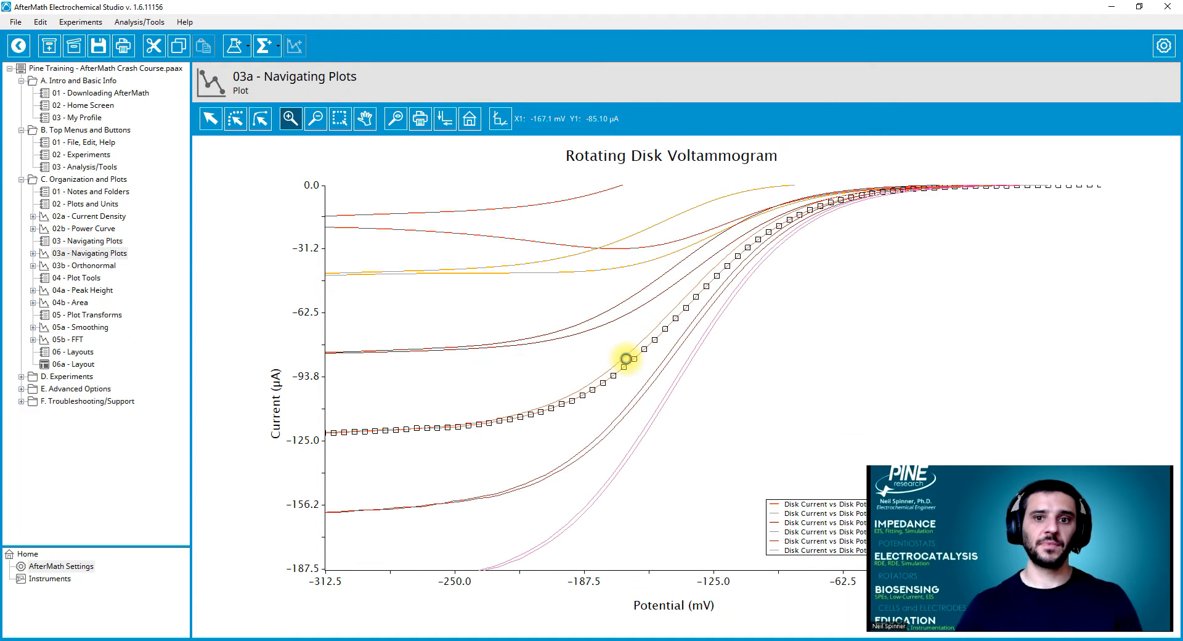
pyautogui.click(625, 359)
pyautogui.click(314, 118)
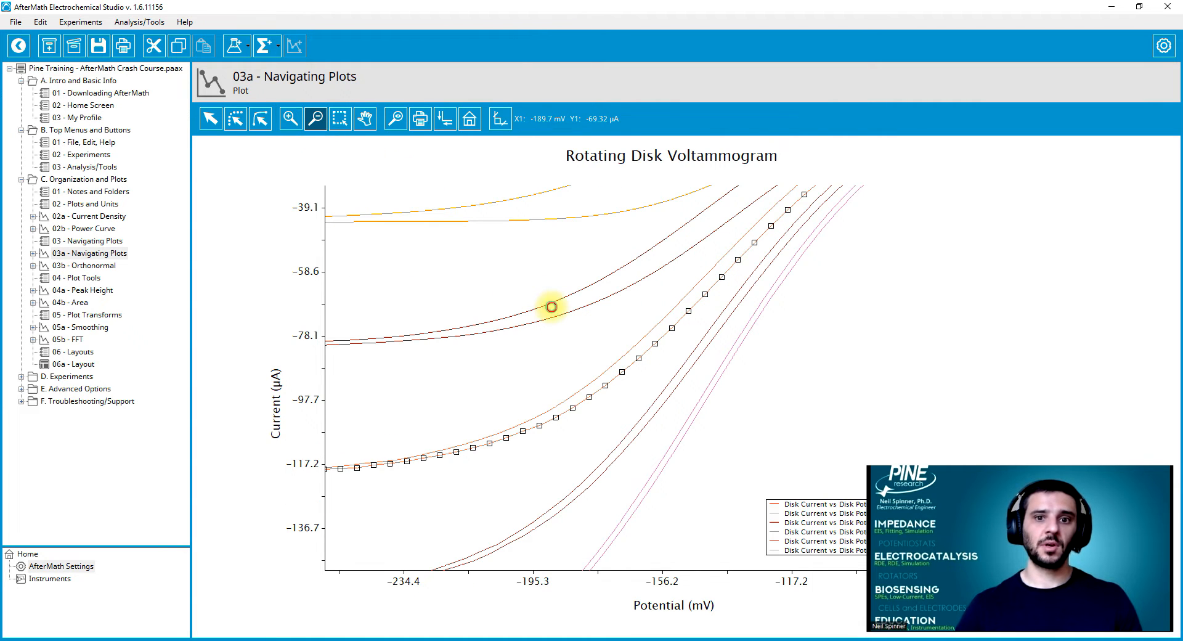
pyautogui.click(547, 306)
pyautogui.click(548, 306)
# Zoom to a window around the upper traces from about -330 to -80 mV, and zoom out and in around the traces
pyautogui.click(340, 123)
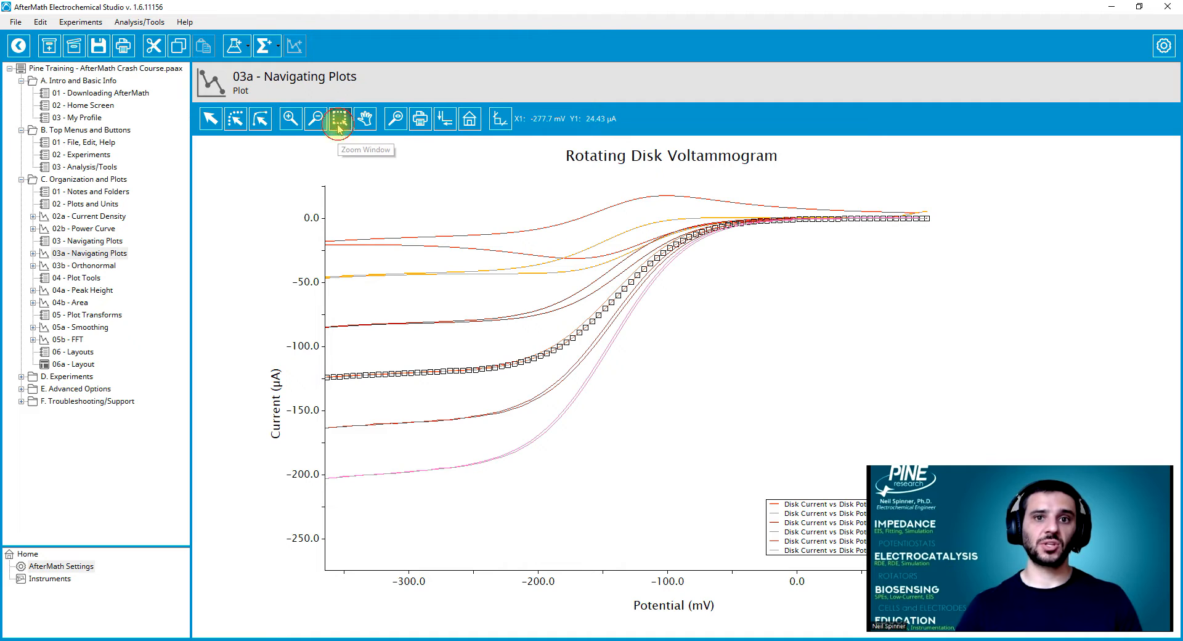
pyautogui.moveTo(369, 198); pyautogui.dragTo(694, 338)
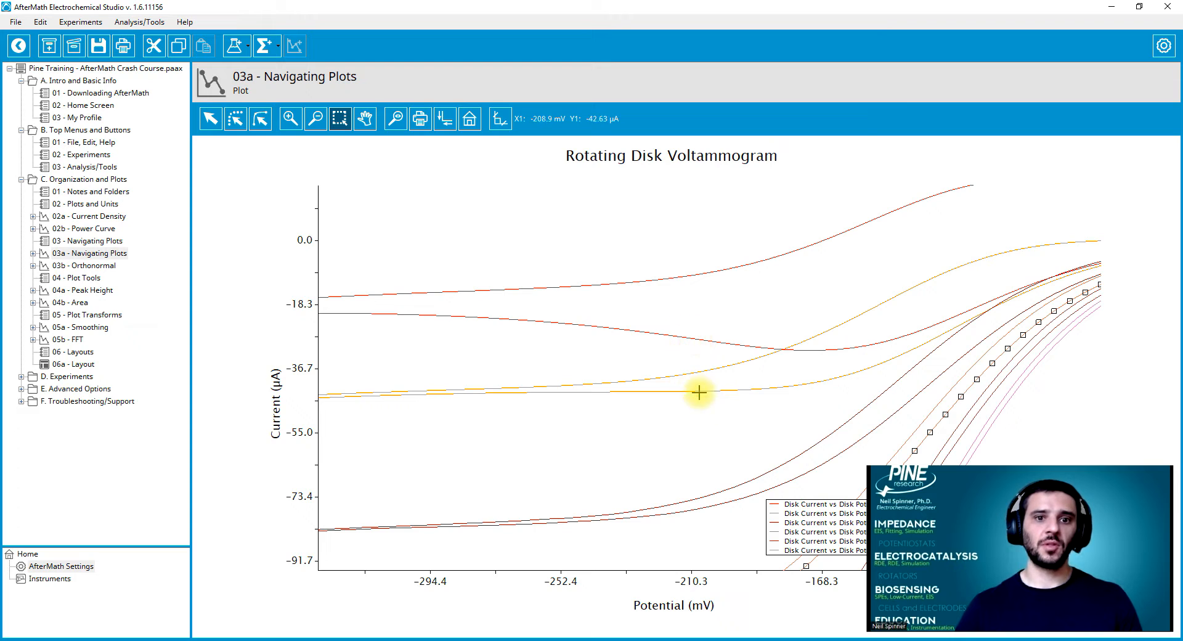
pyautogui.scroll(-2, 766, 444)
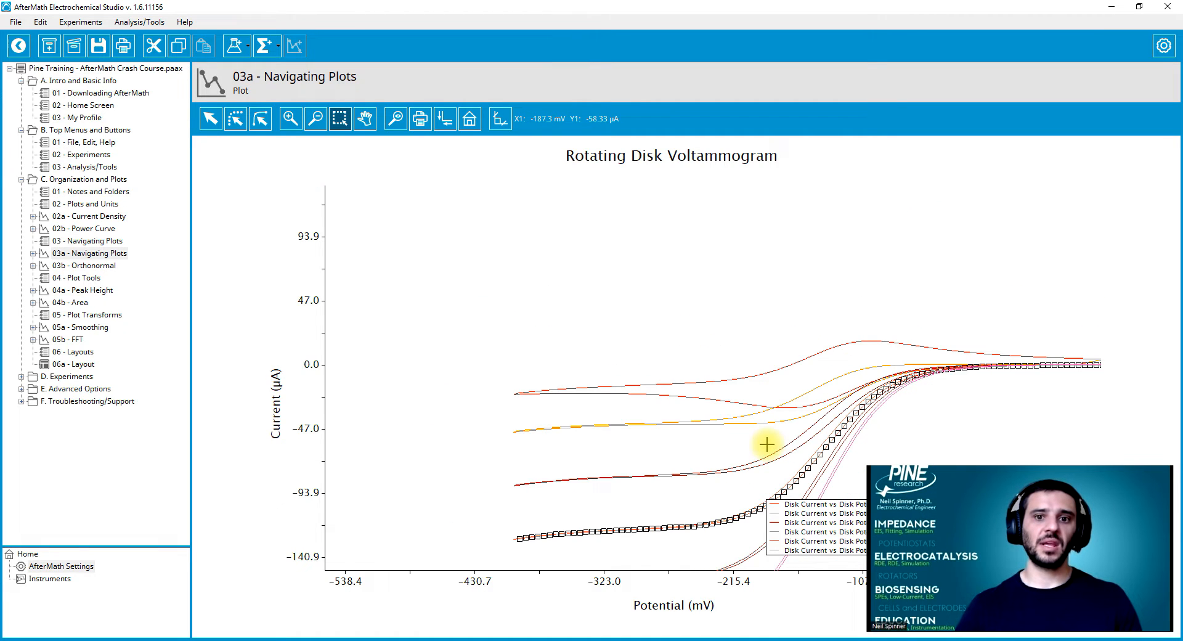
pyautogui.scroll(-3, 766, 465)
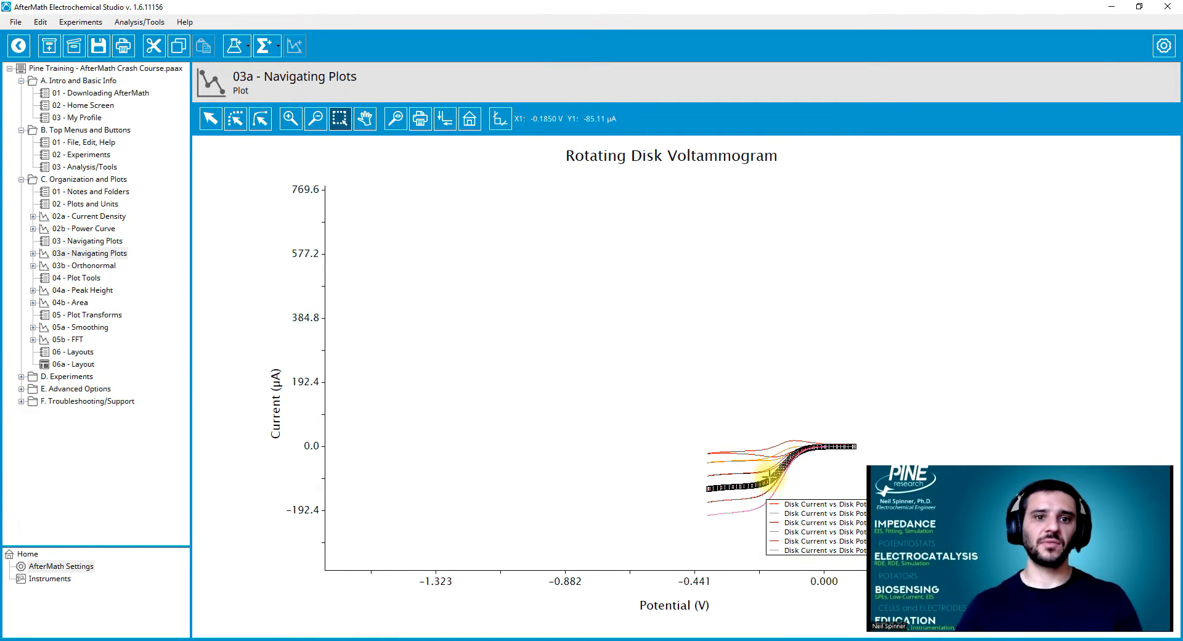
pyautogui.scroll(3, 752, 509)
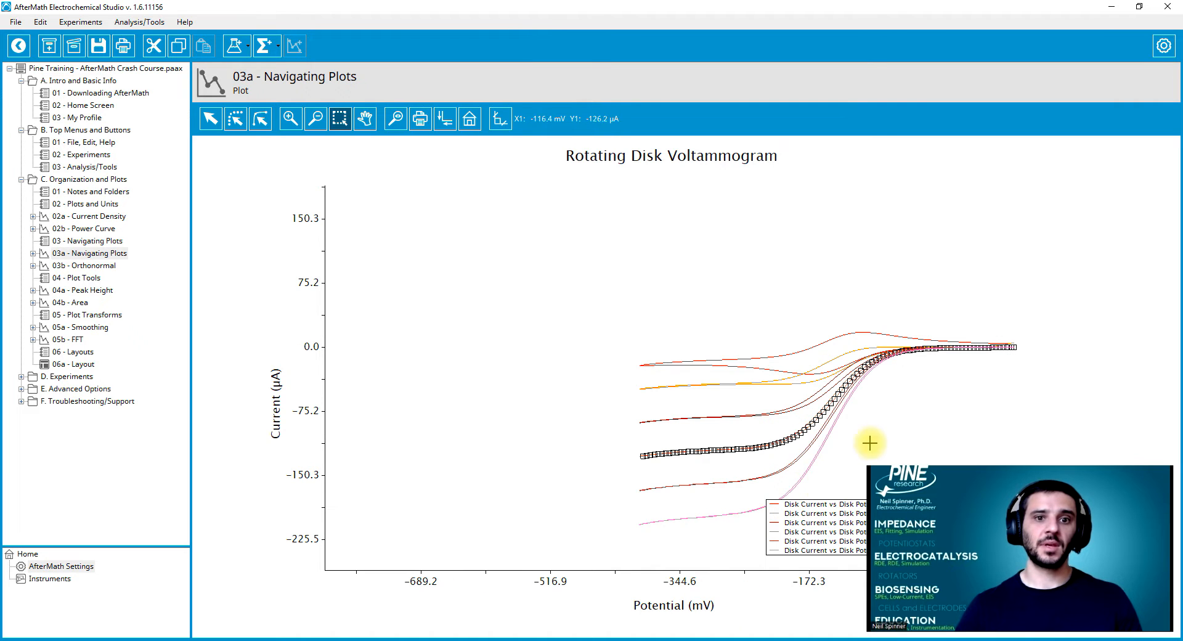
pyautogui.scroll(1, 892, 415)
pyautogui.scroll(-1, 861, 448)
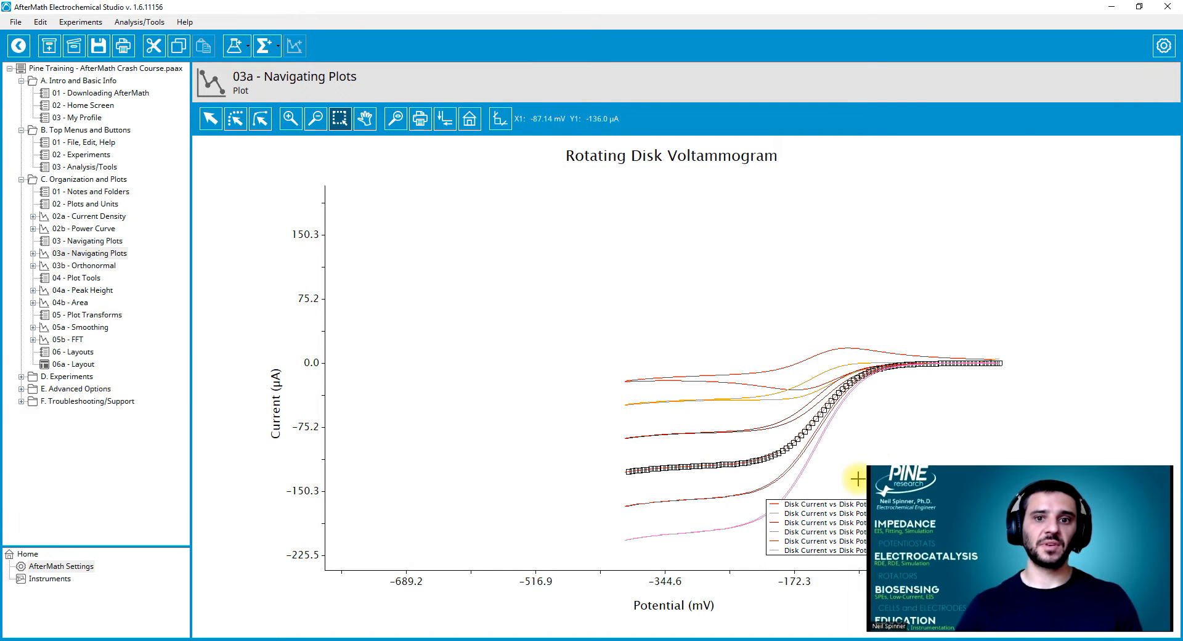
pyautogui.scroll(1, 856, 479)
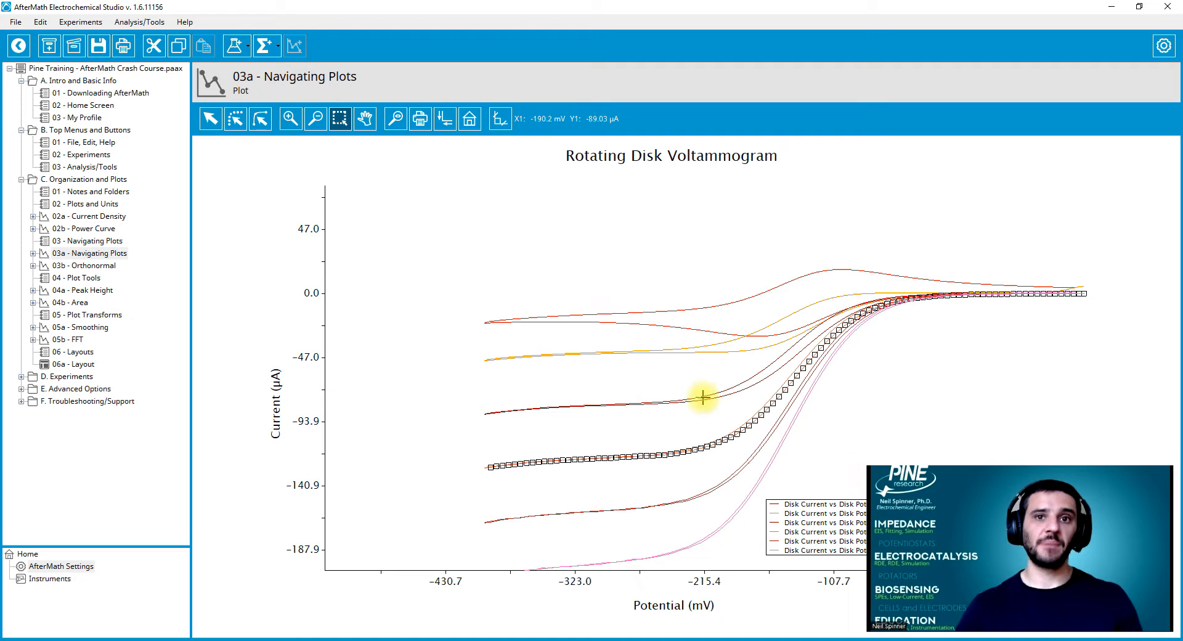
# Pan the voltammogram across the plot area and along its potential axis, and restore the default axis limits
pyautogui.click(366, 119)
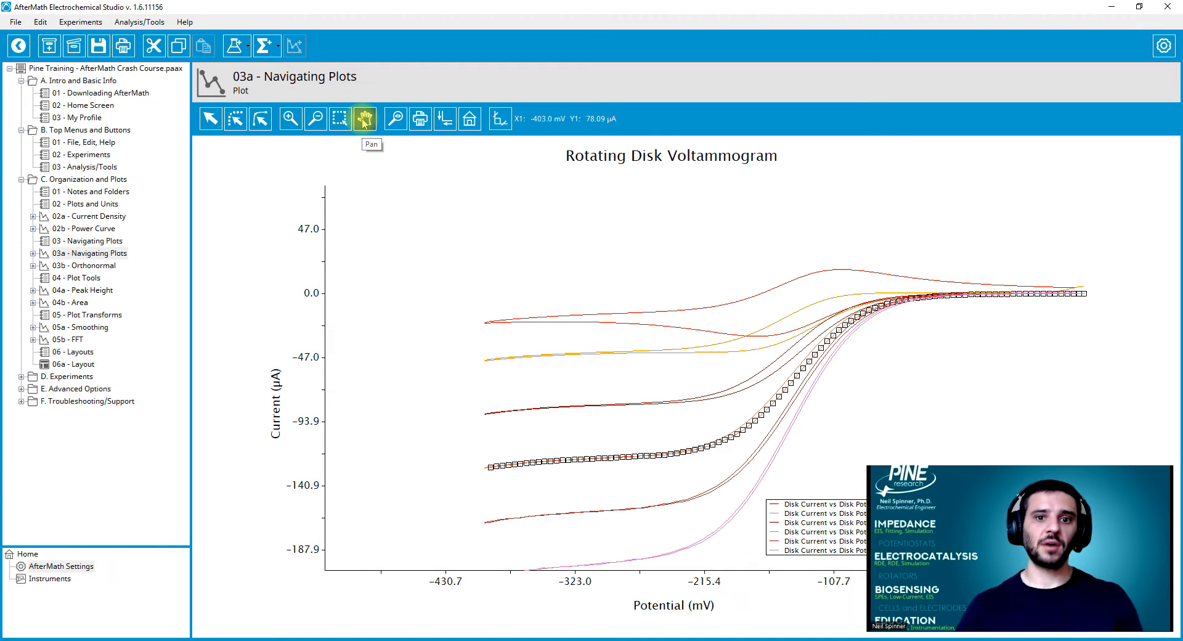
pyautogui.moveTo(594, 370); pyautogui.dragTo(298, 354)
pyautogui.moveTo(472, 581); pyautogui.dragTo(627, 583)
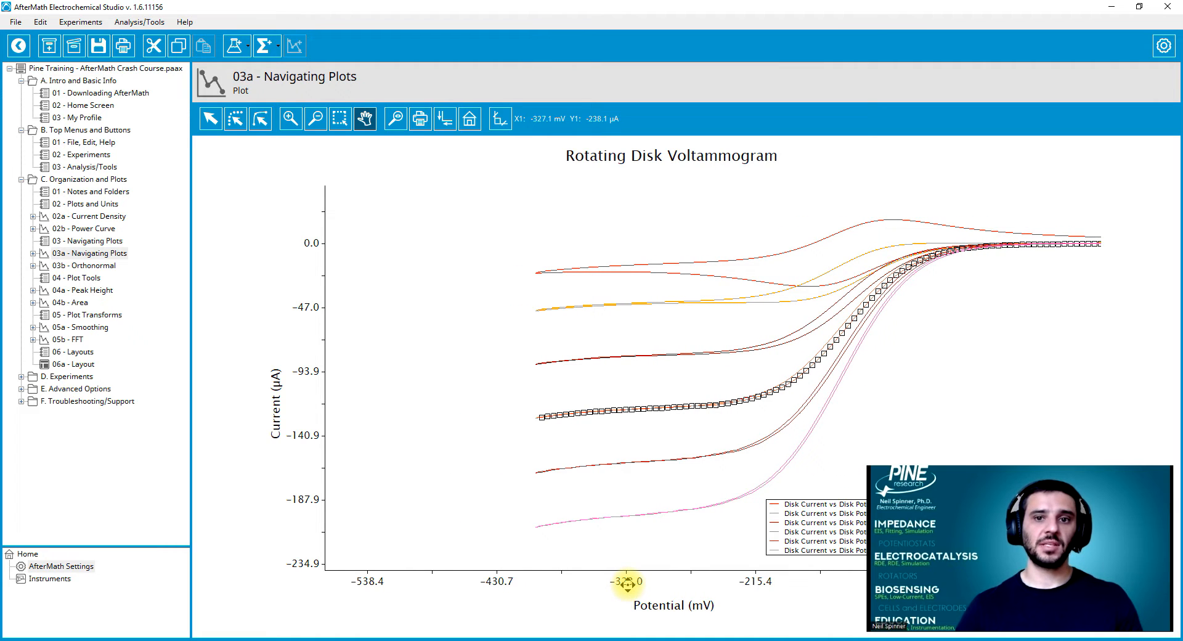
pyautogui.click(469, 123)
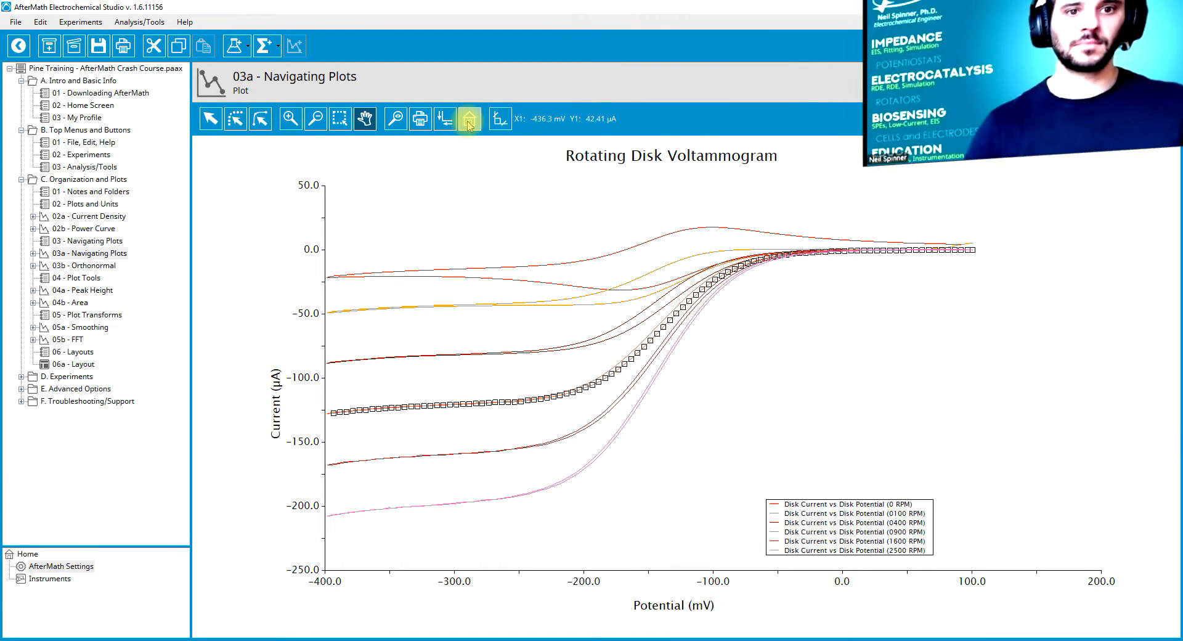
# Open the 03b - Orthonormal Nyquist plot and toggle Orthonormal off and back on to compare the axis scaling
pyautogui.click(91, 266)
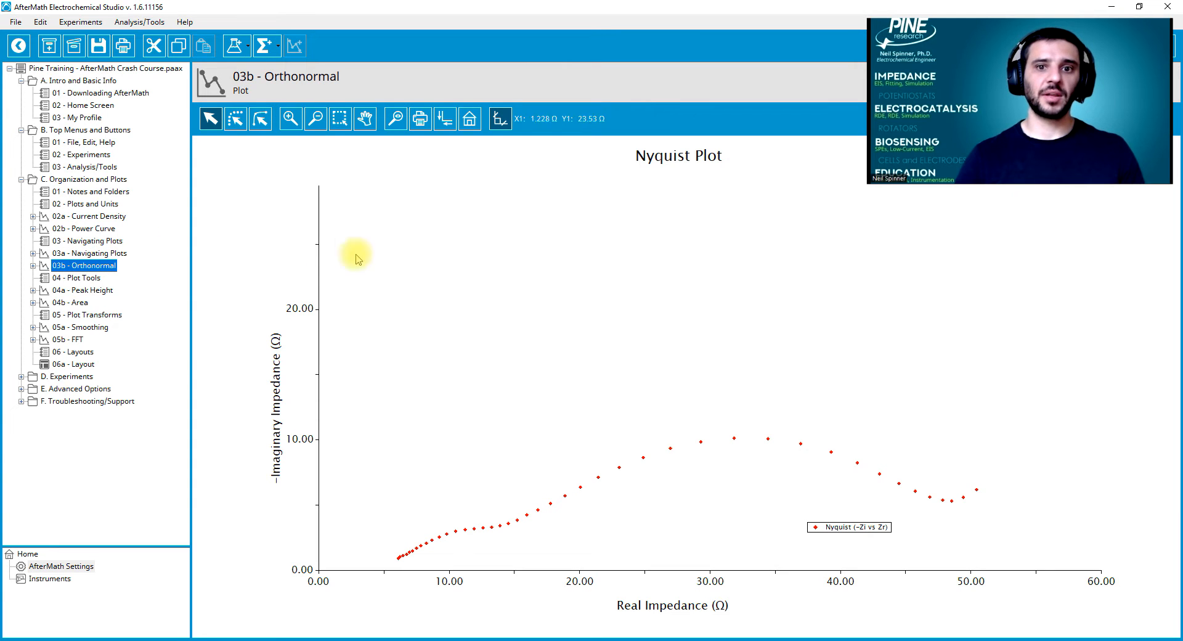
pyautogui.click(503, 120)
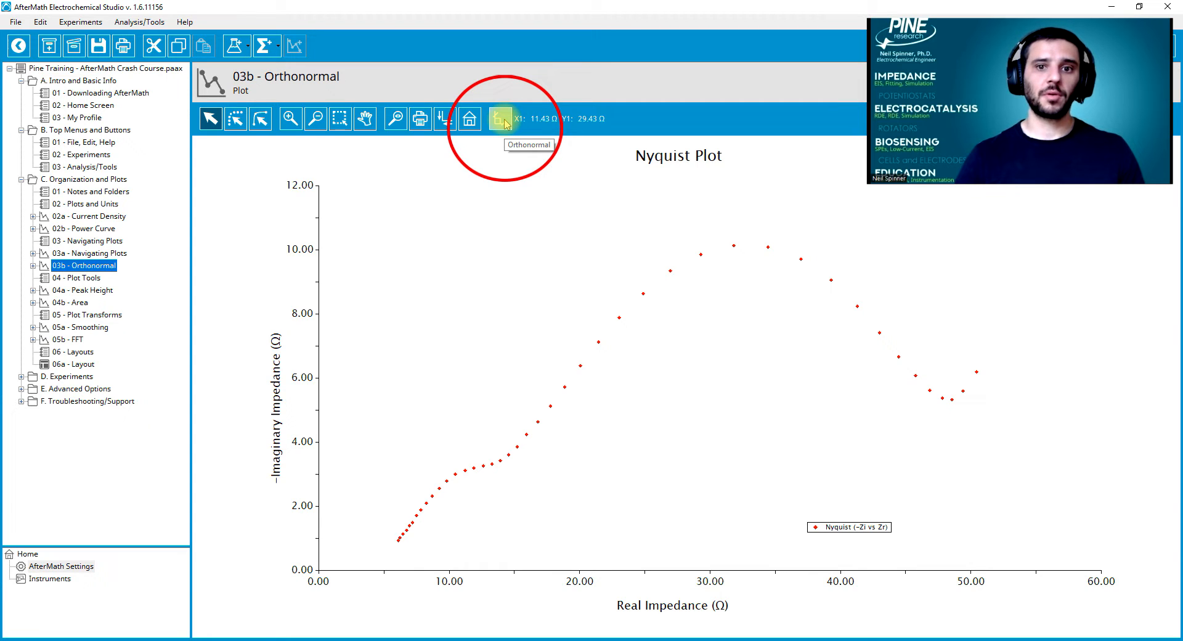
pyautogui.click(503, 121)
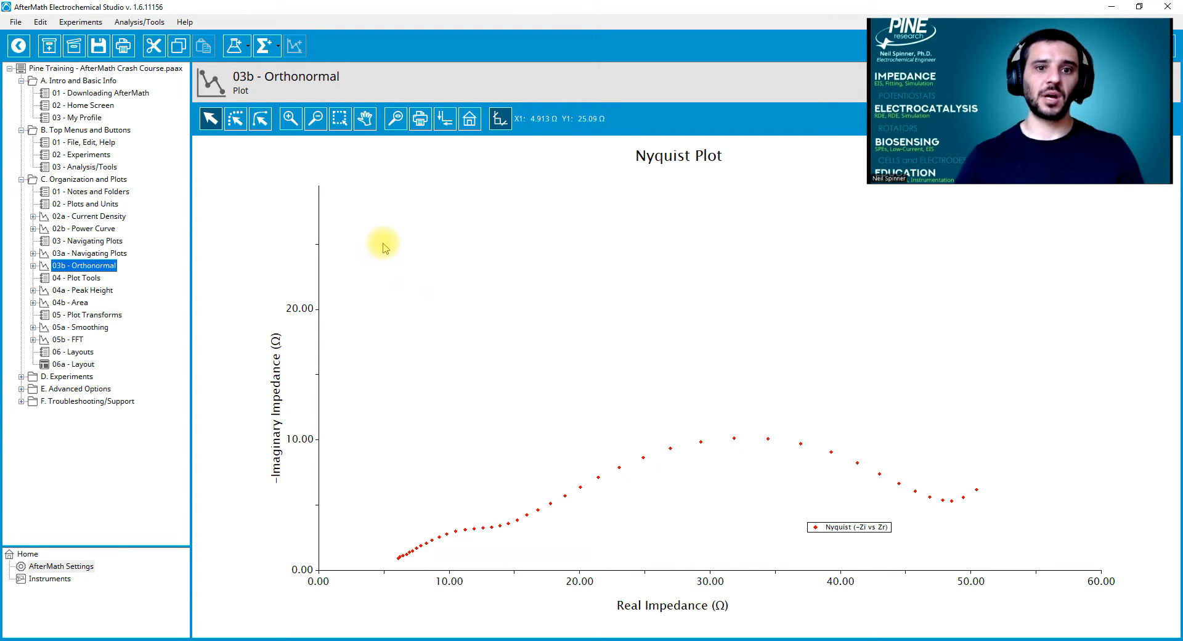
# Pan and zoom the Nyquist plot with Orthonormal enabled to examine how the axis scales behave
pyautogui.click(365, 118)
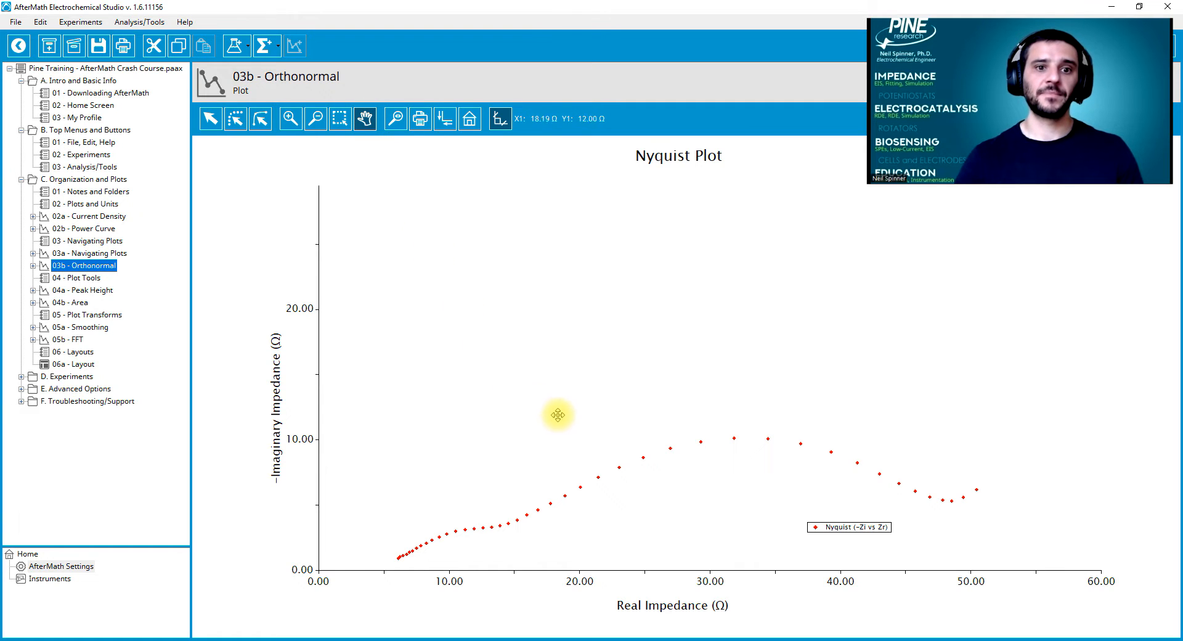
pyautogui.moveTo(571, 422); pyautogui.dragTo(514, 318)
pyautogui.scroll(1, 598, 399)
pyautogui.scroll(-2, 598, 399)
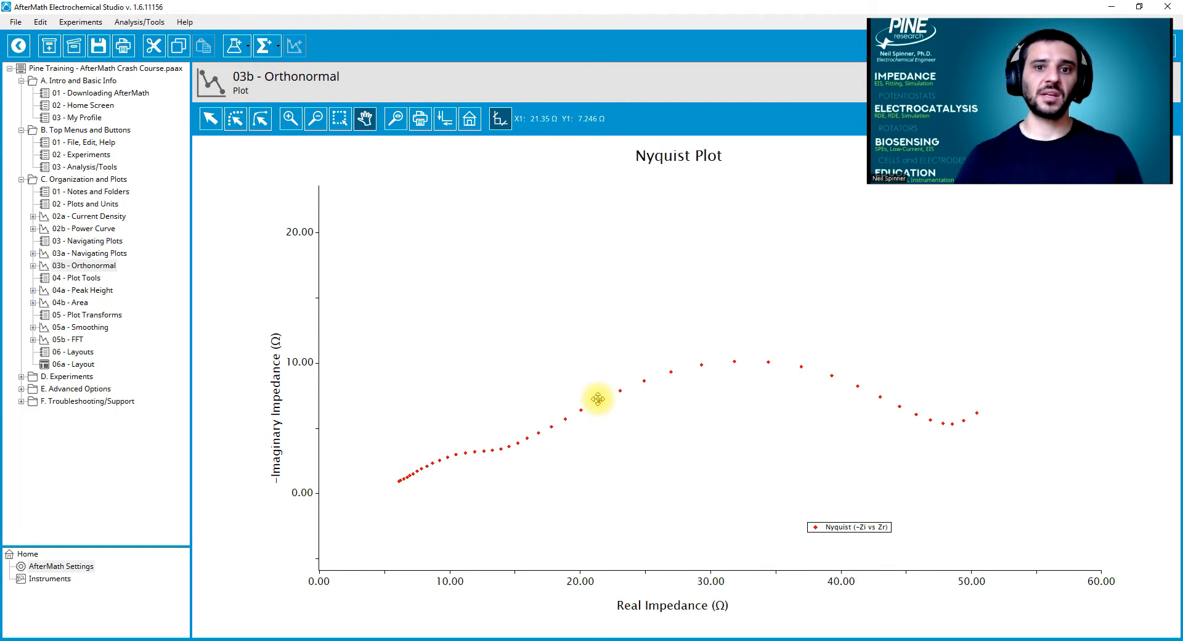
# Zoom out the Nyquist plot, shift it along the imaginary axis, and zoom in near the low-impedance end of the trace
pyautogui.scroll(-1, 597, 400)
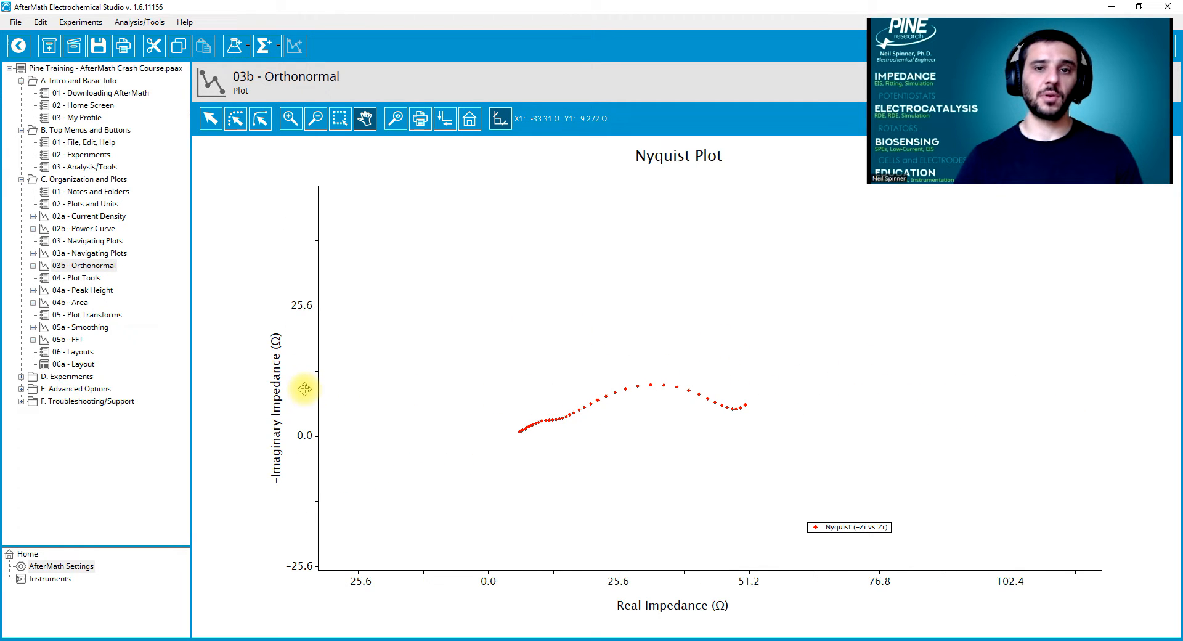
pyautogui.moveTo(304, 388); pyautogui.dragTo(304, 423)
pyautogui.click(290, 118)
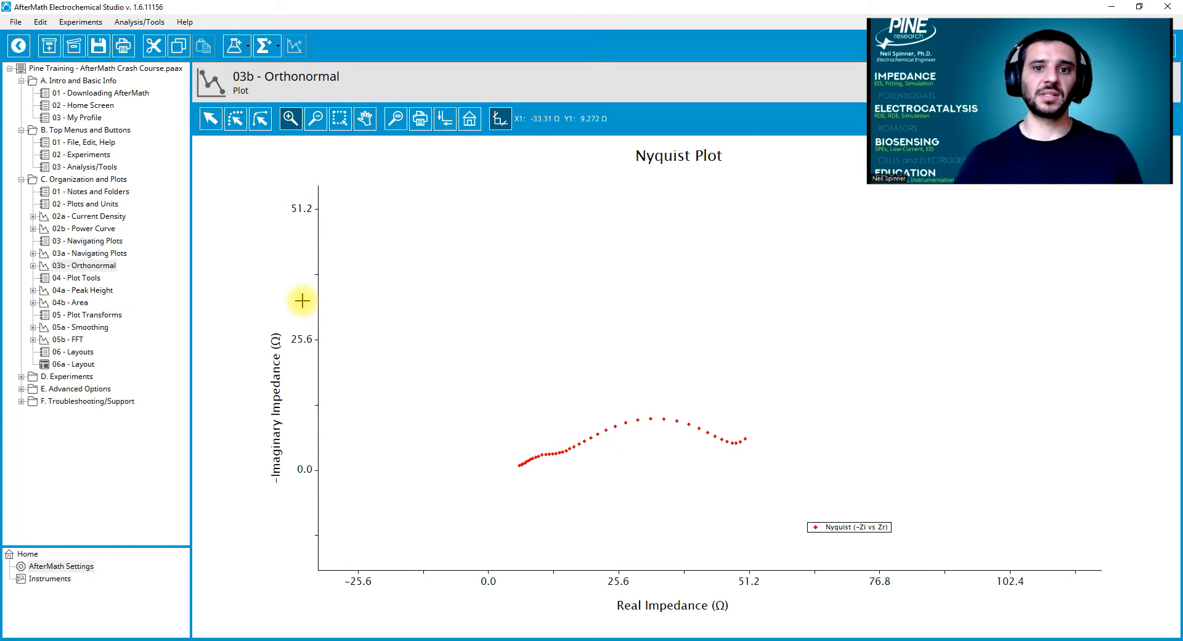
pyautogui.click(515, 456)
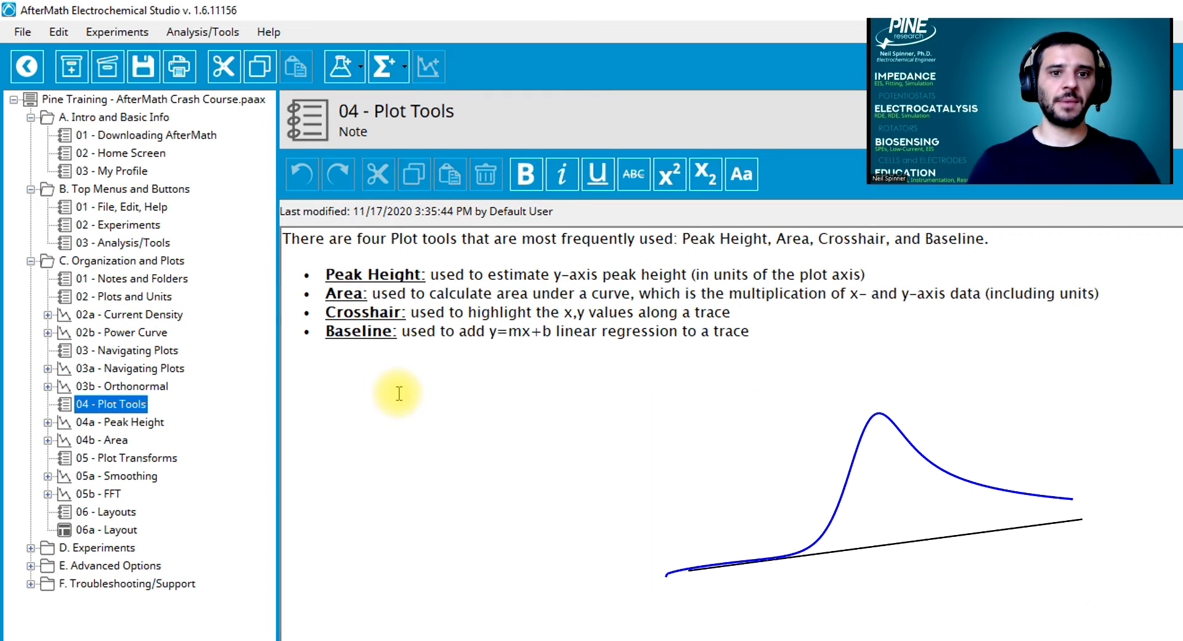
# Open the 04a - Peak Height plot and add a Peak Height tool to the voltammogram trace with a boxcar average size of 0
pyautogui.click(120, 421)
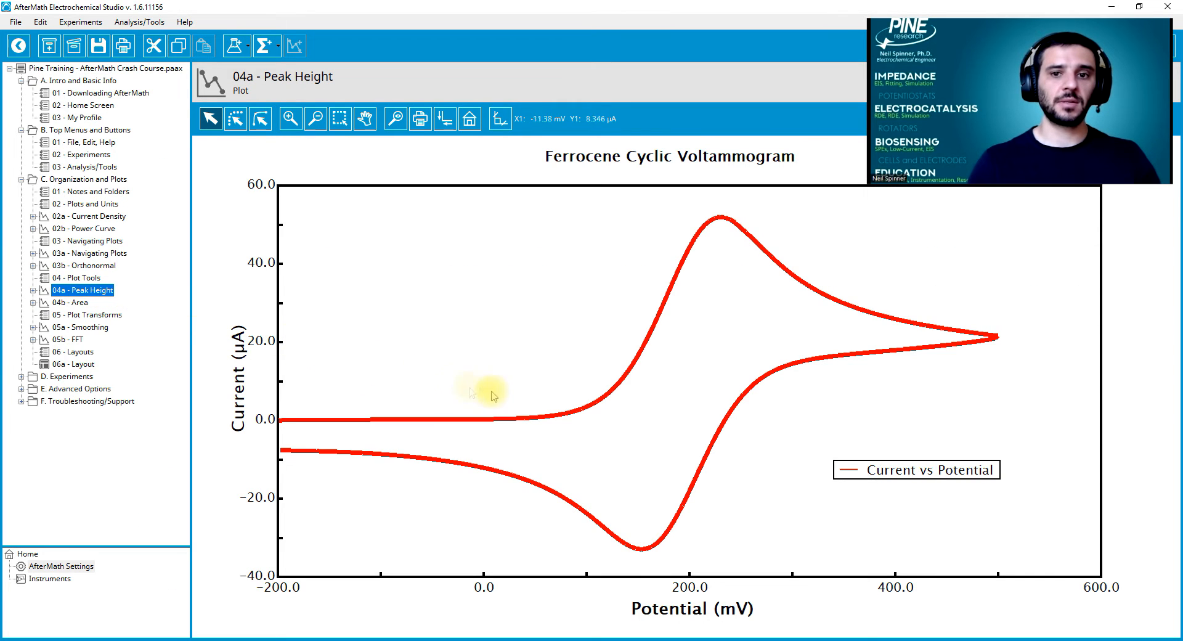
pyautogui.rightClick(584, 405)
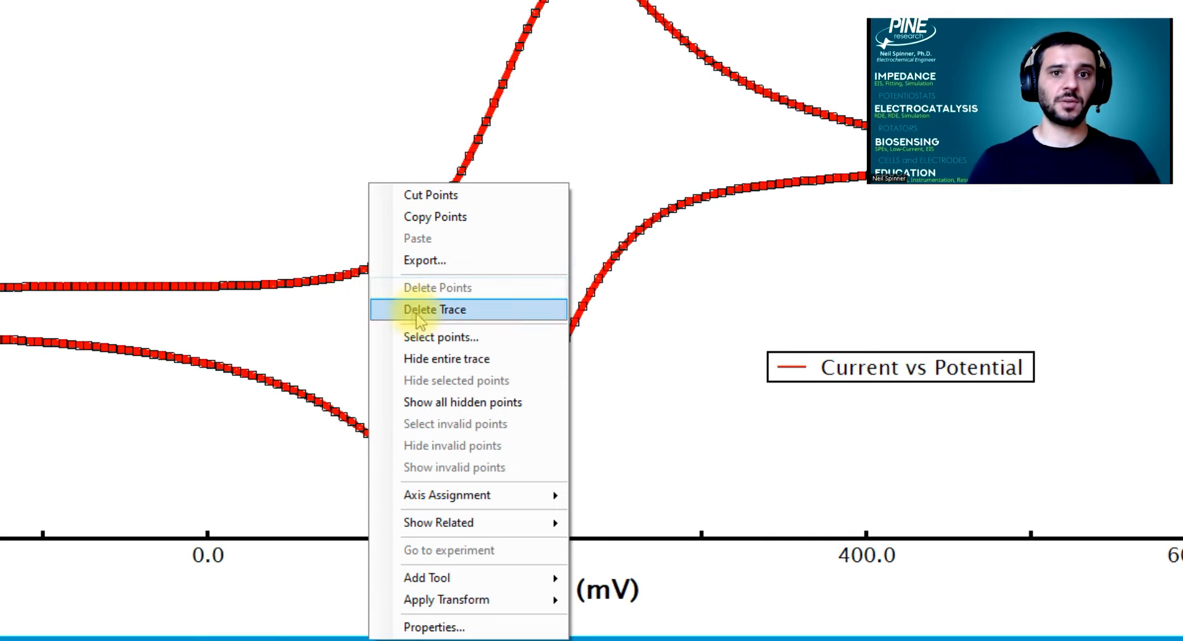
pyautogui.moveTo(499, 579)
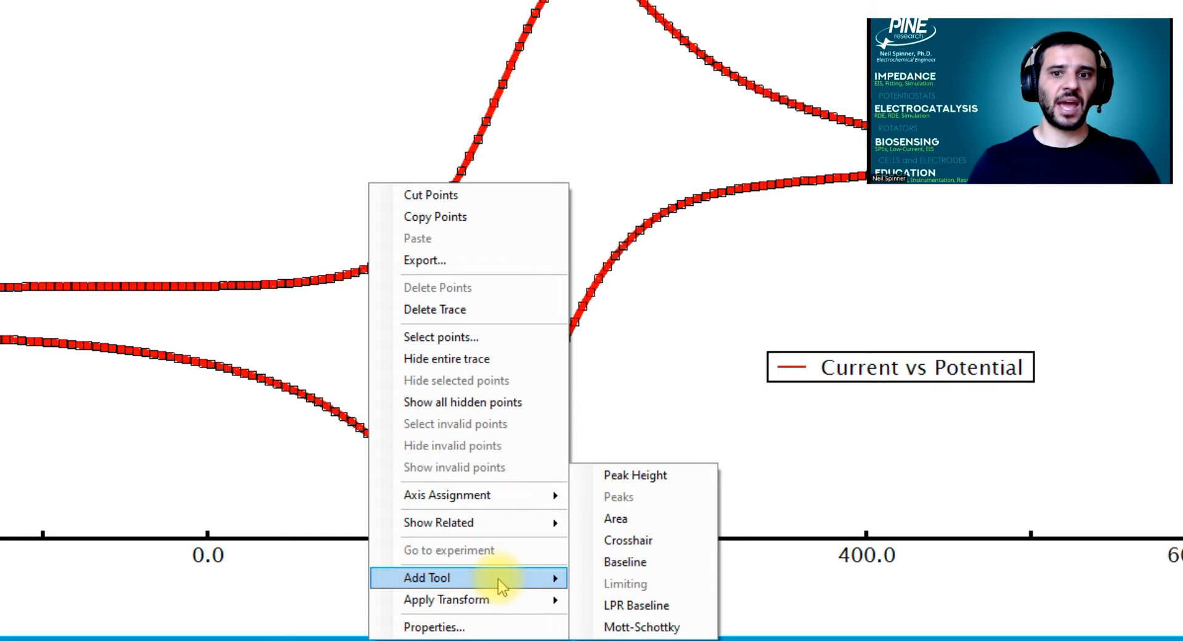
pyautogui.click(673, 478)
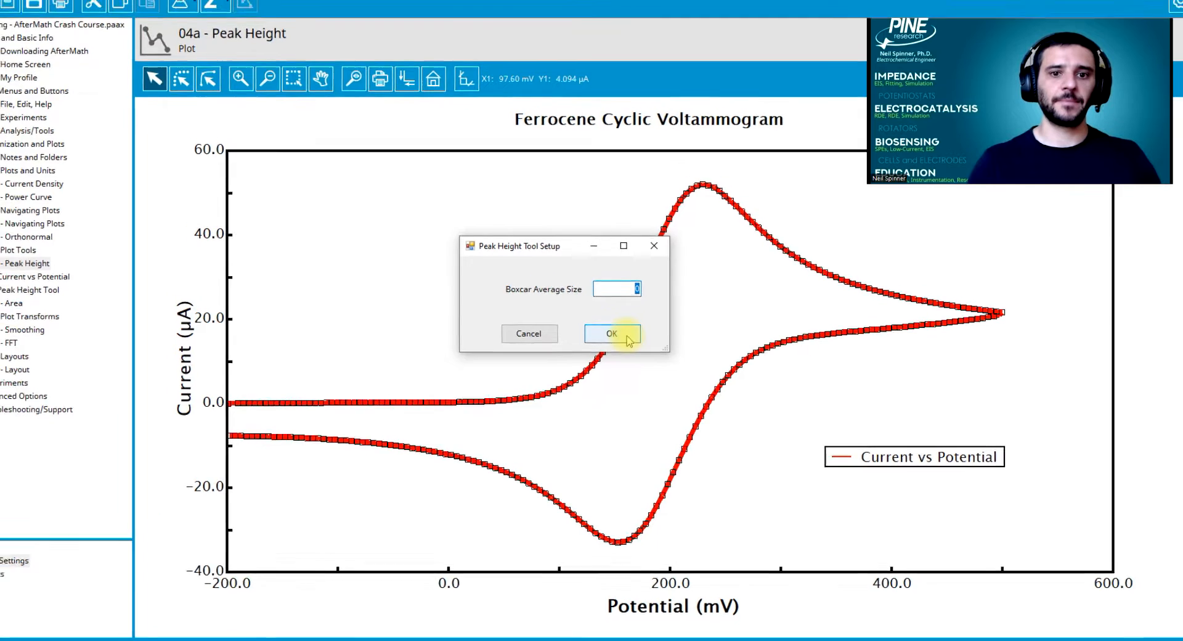
pyautogui.click(627, 336)
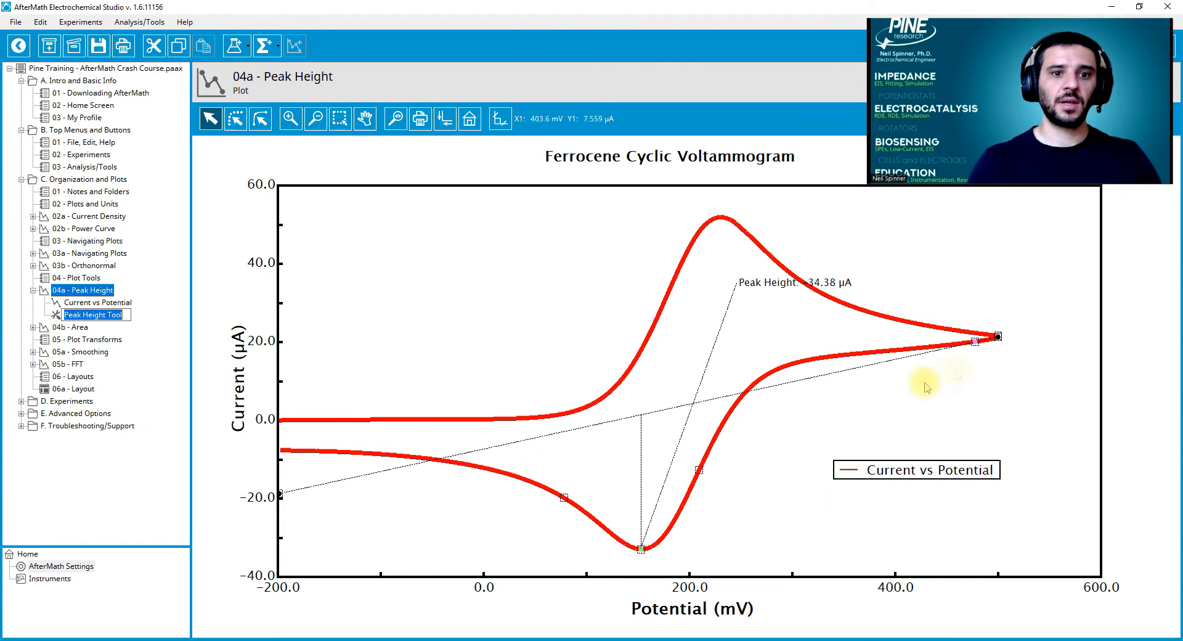
# Fit the peak baseline to the lower trace between about 375 and 450 mV, extend it to about 540 mV, and move the label beneath it
pyautogui.moveTo(998, 337); pyautogui.dragTo(1041, 327)
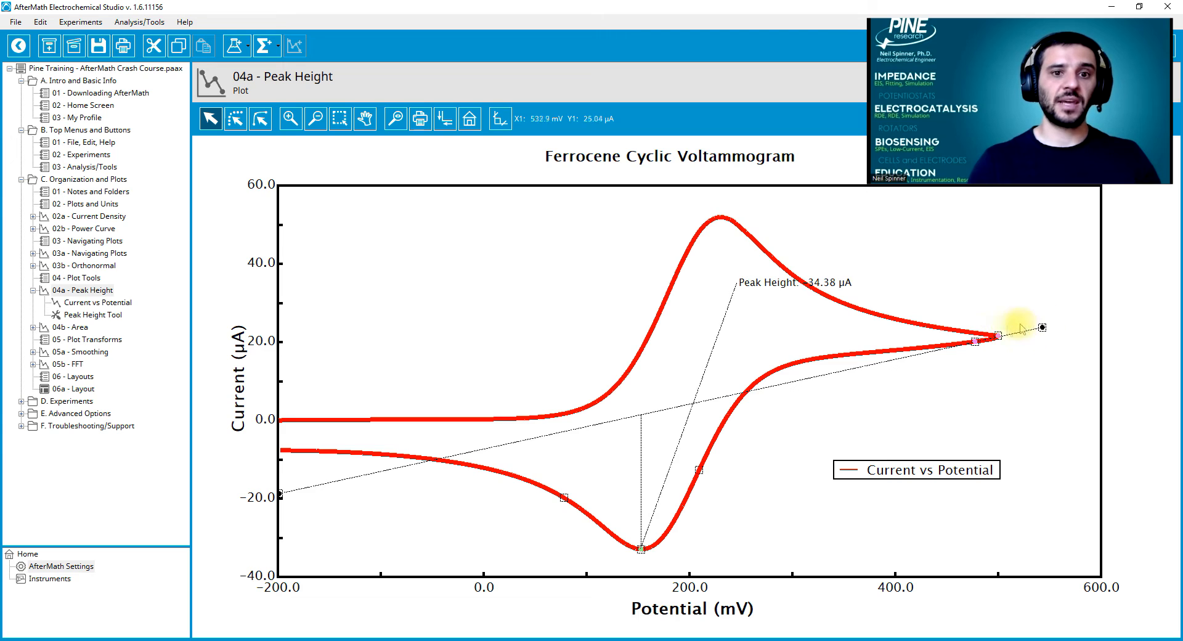
pyautogui.moveTo(975, 342); pyautogui.dragTo(871, 346)
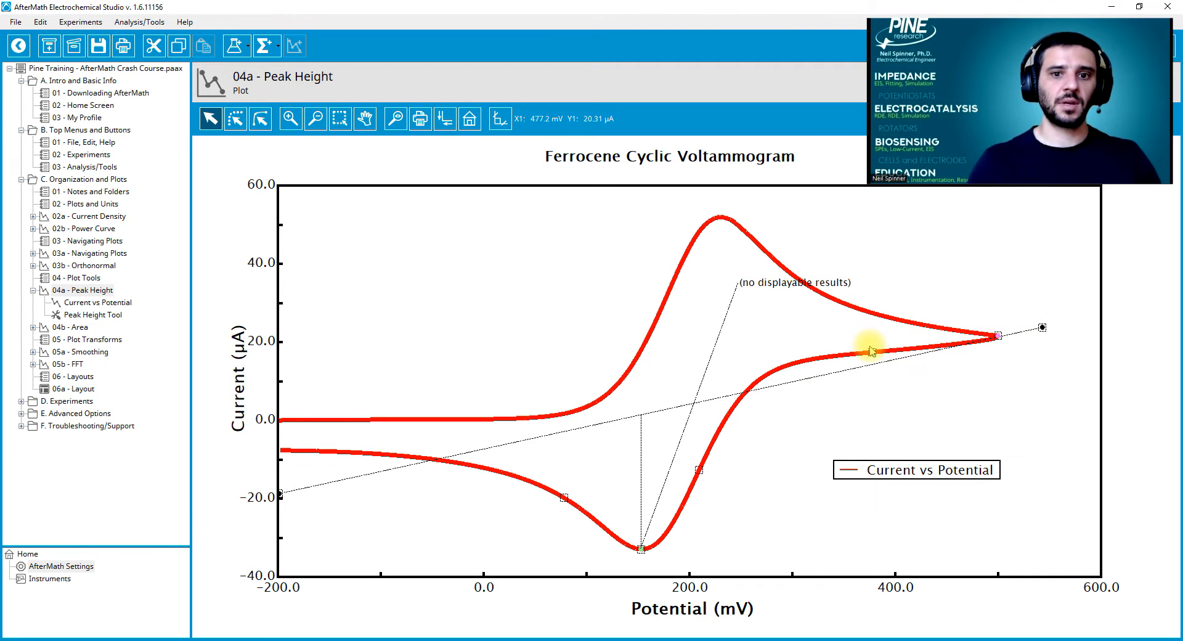
pyautogui.moveTo(998, 337); pyautogui.dragTo(950, 350)
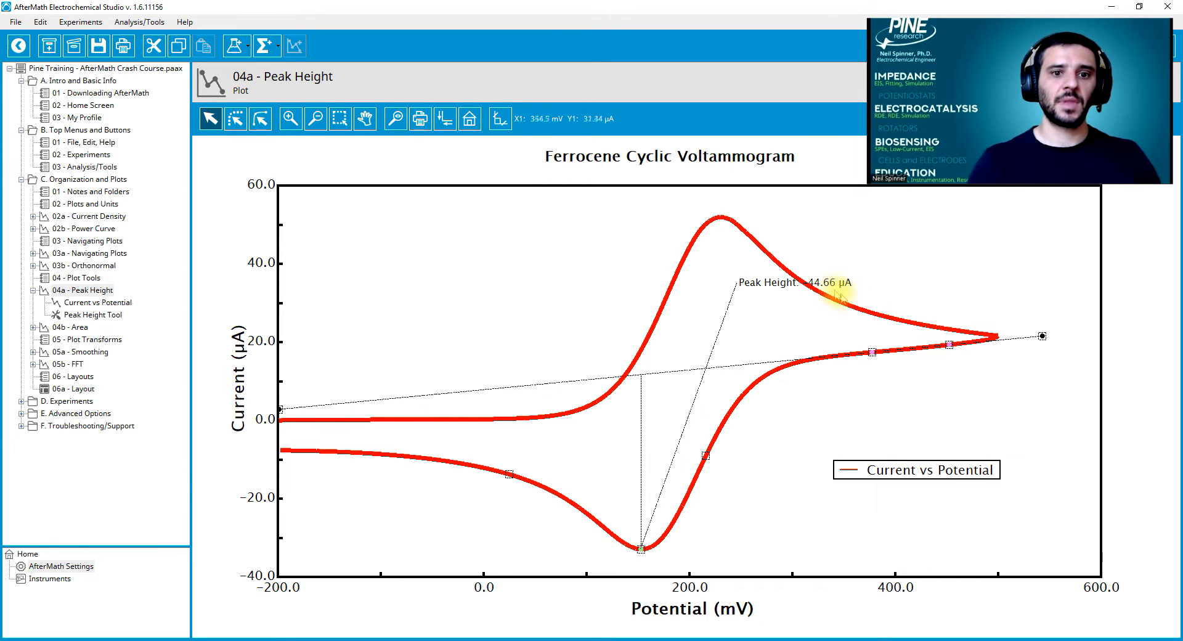
pyautogui.moveTo(819, 282)
pyautogui.mouseDown()
pyautogui.moveTo(852, 390)
pyautogui.moveTo(882, 422)
pyautogui.mouseUp()
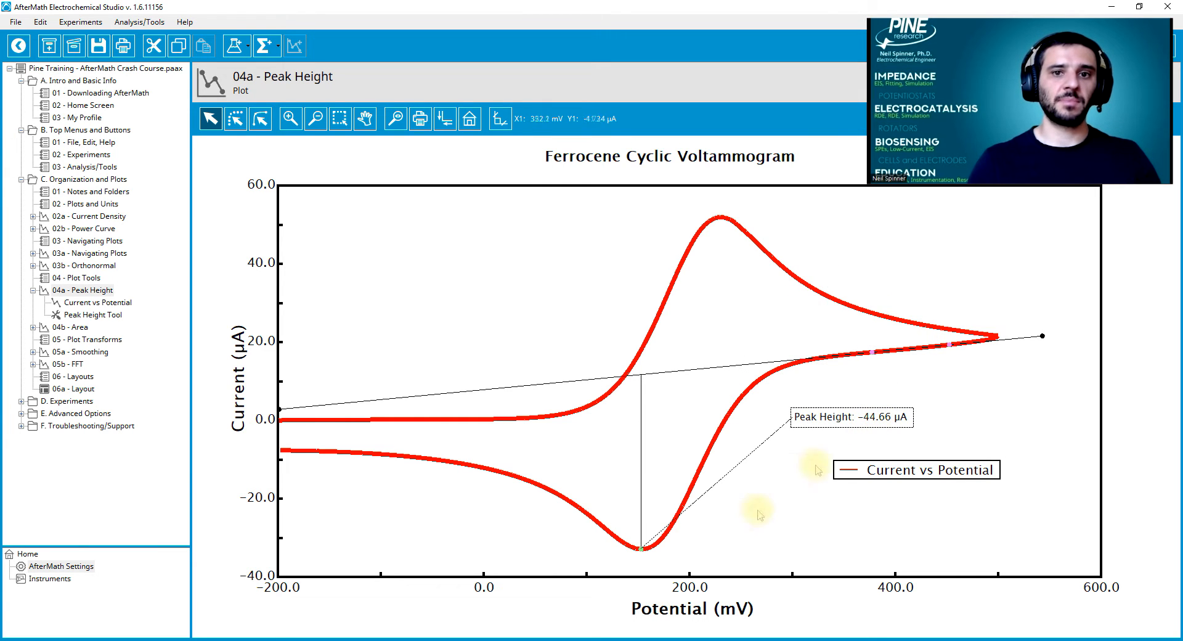
pyautogui.moveTo(642, 550)
pyautogui.mouseDown()
pyautogui.moveTo(683, 523)
pyautogui.moveTo(681, 511)
pyautogui.moveTo(641, 547)
pyautogui.mouseUp()
# Set the Peak Height tool's baseline mode to Free Sloped in its peak tool properties
pyautogui.doubleClick(834, 415)
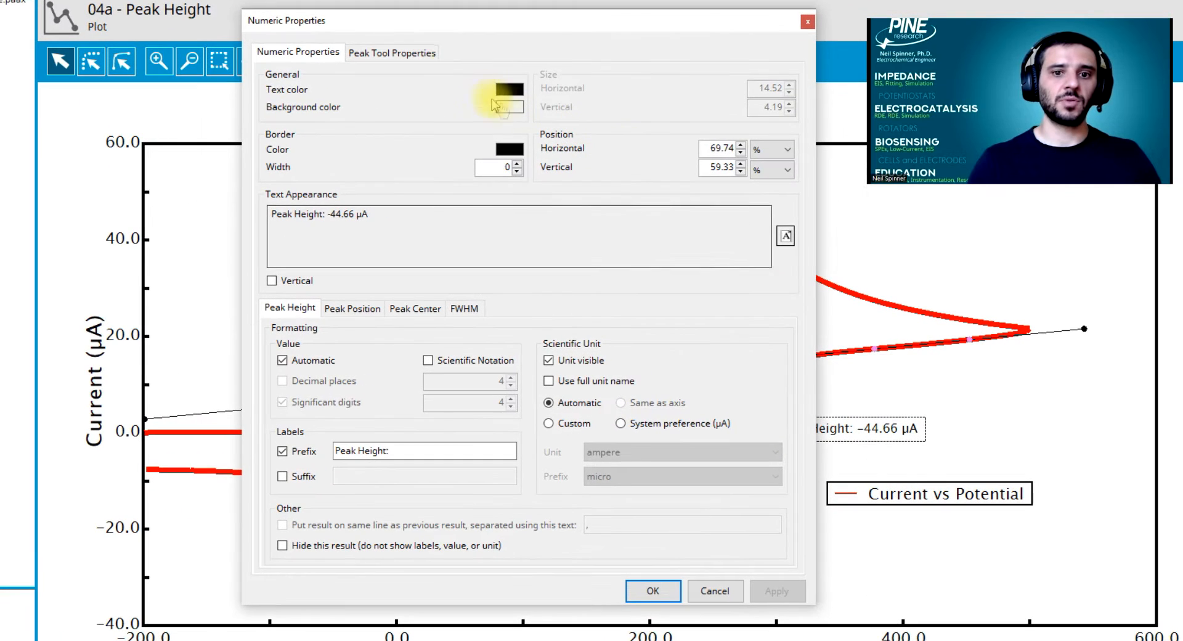
pyautogui.click(444, 79)
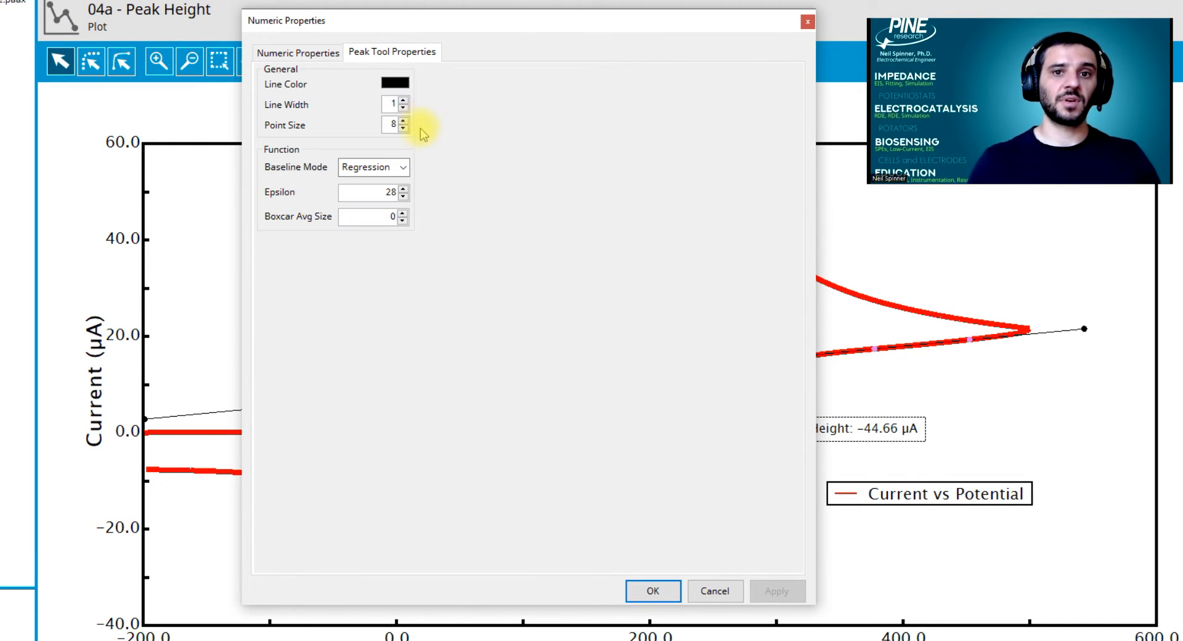
pyautogui.click(403, 168)
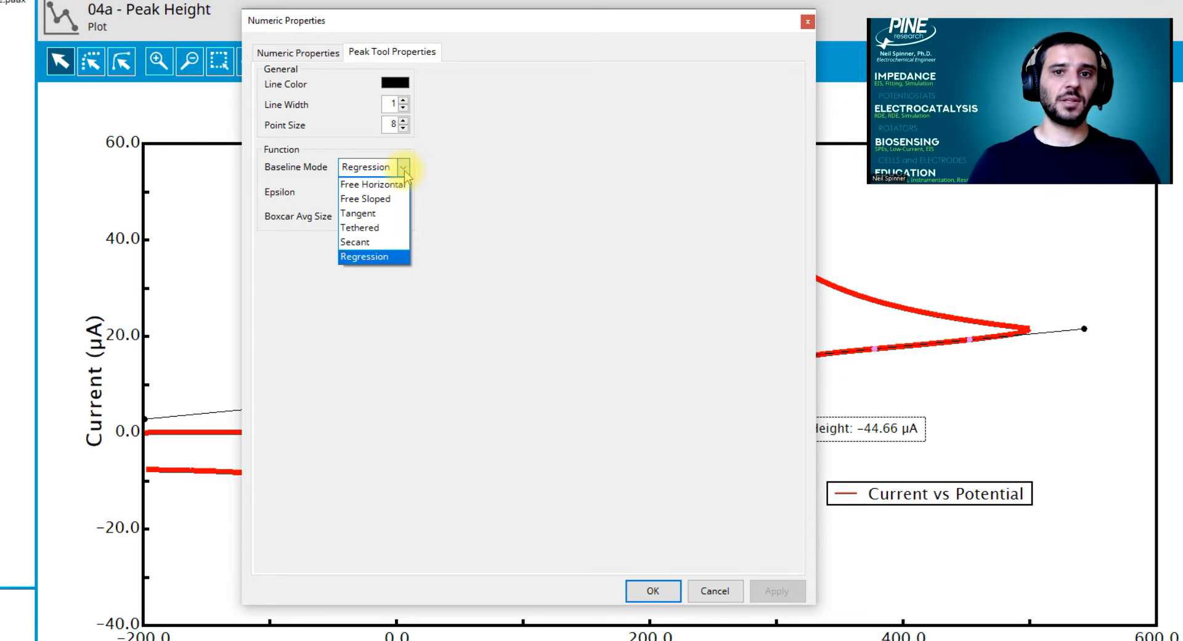
pyautogui.click(400, 198)
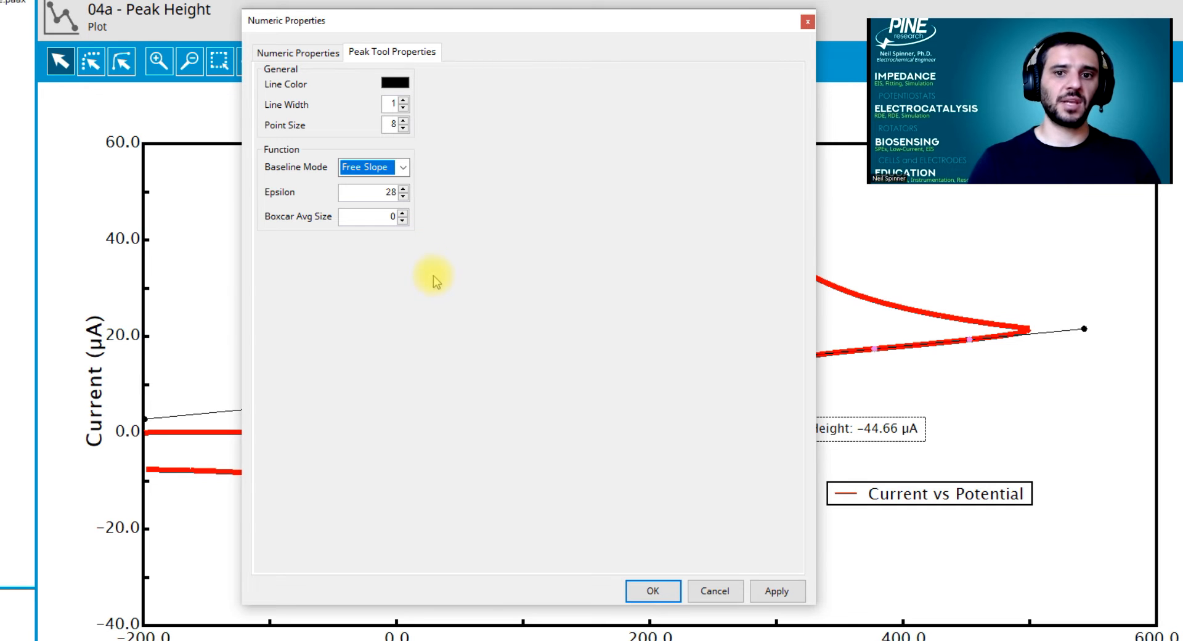
pyautogui.click(652, 590)
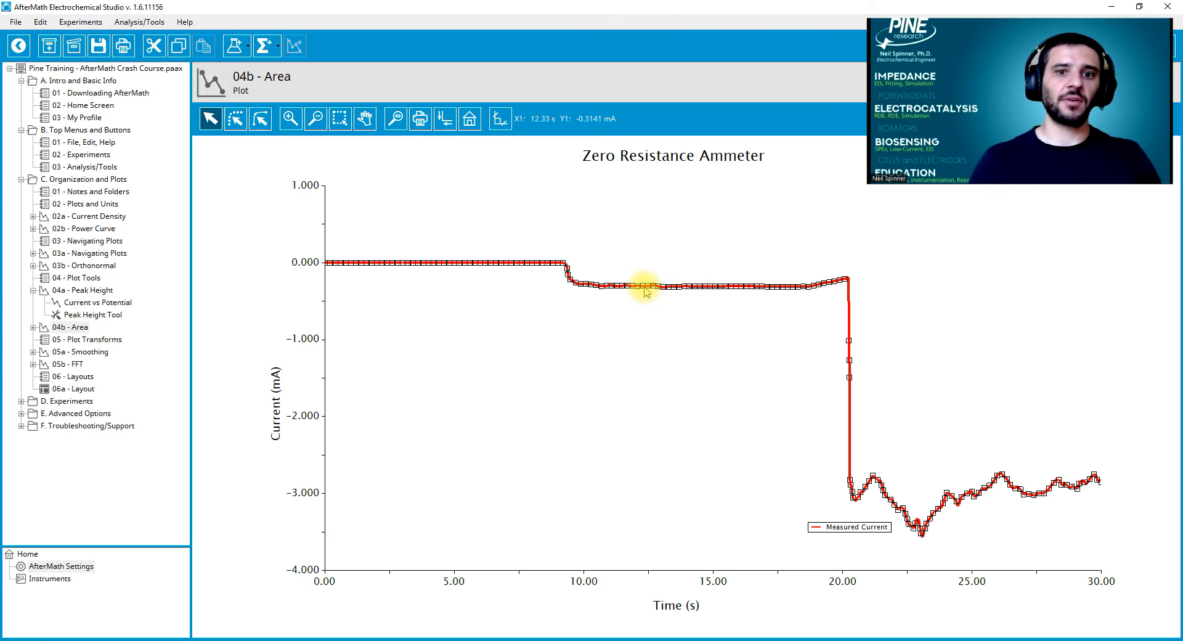
# On the 04b - Area plot, add an Area tool to the Measured Current trace and reposition its result label below the curve
pyautogui.rightClick(644, 287)
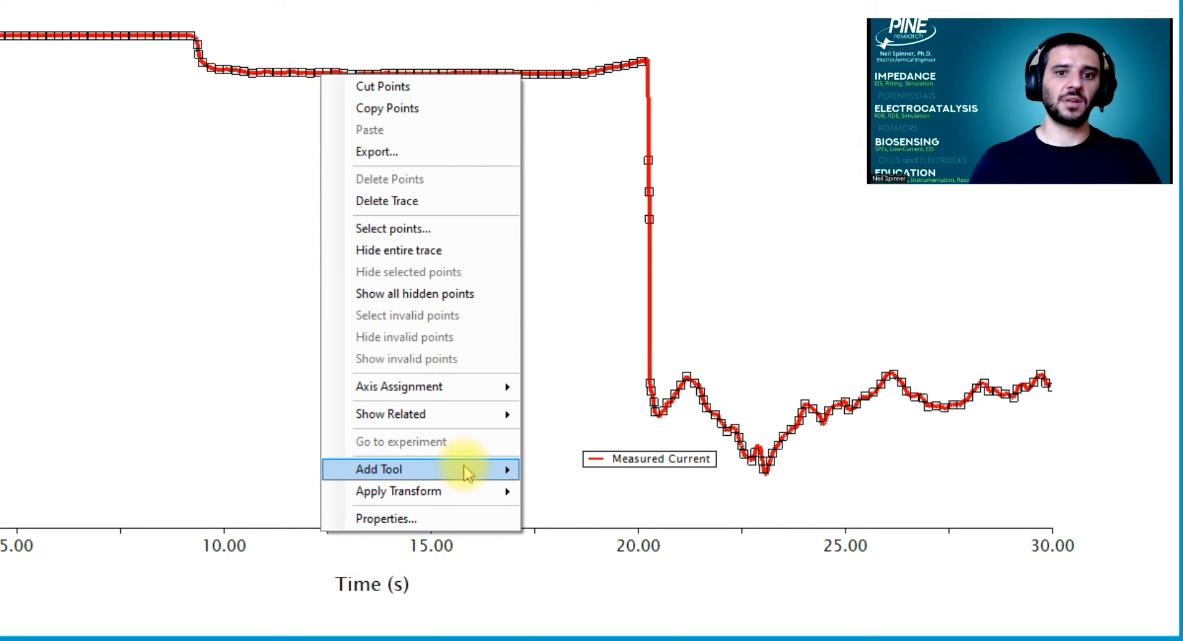
pyautogui.moveTo(465, 471)
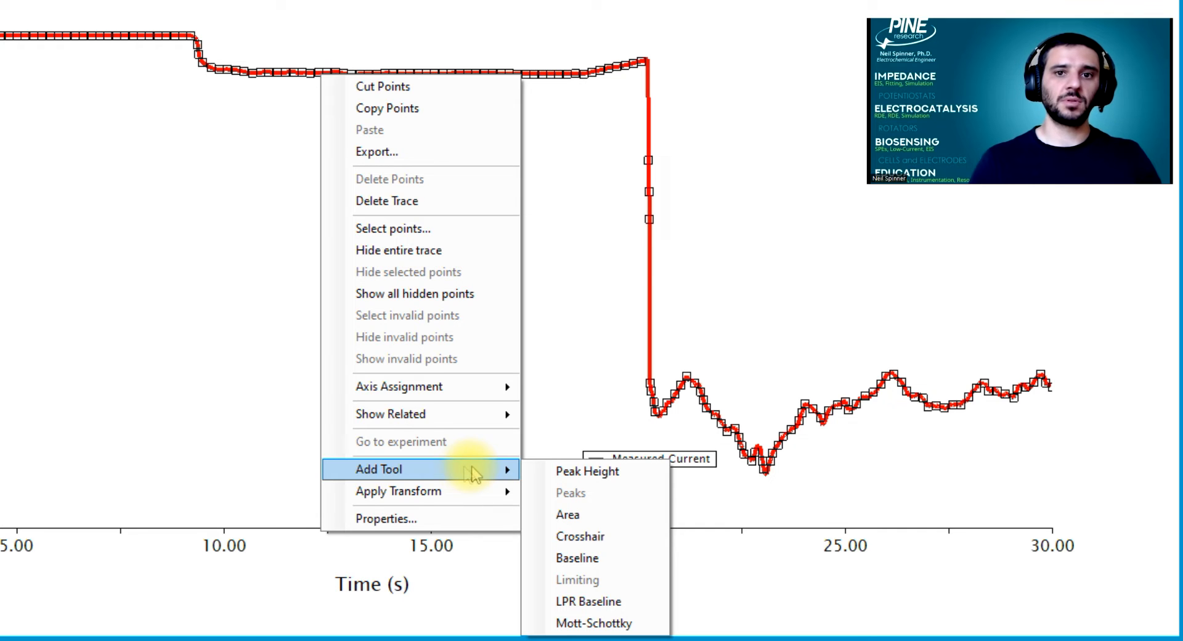
pyautogui.click(607, 513)
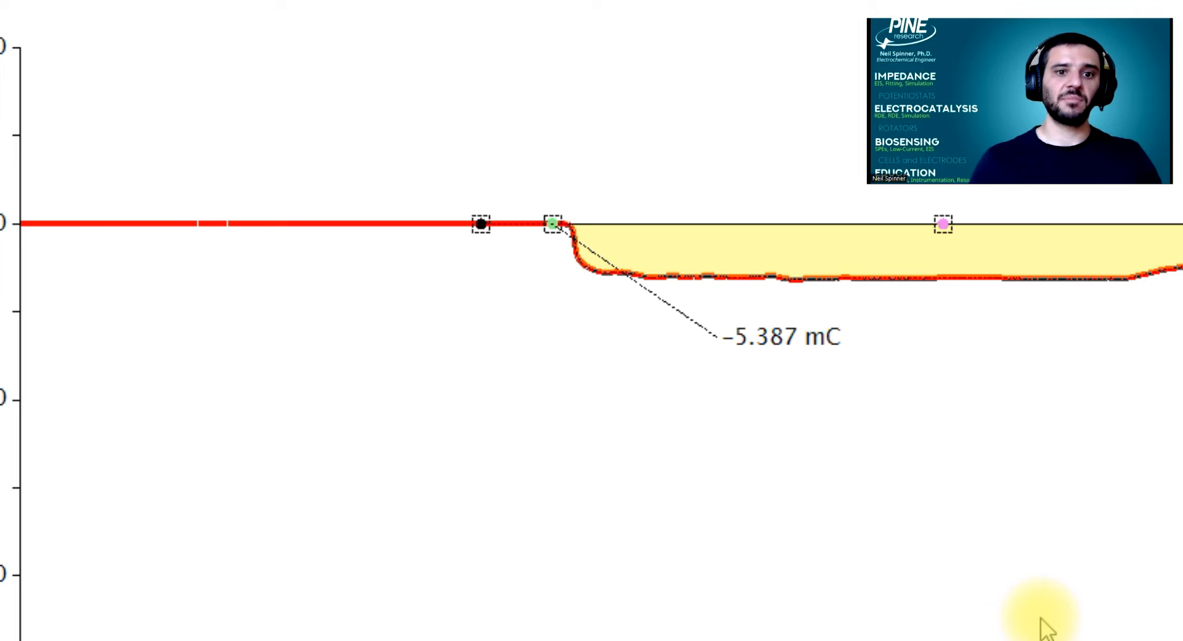
pyautogui.moveTo(825, 337); pyautogui.dragTo(678, 415)
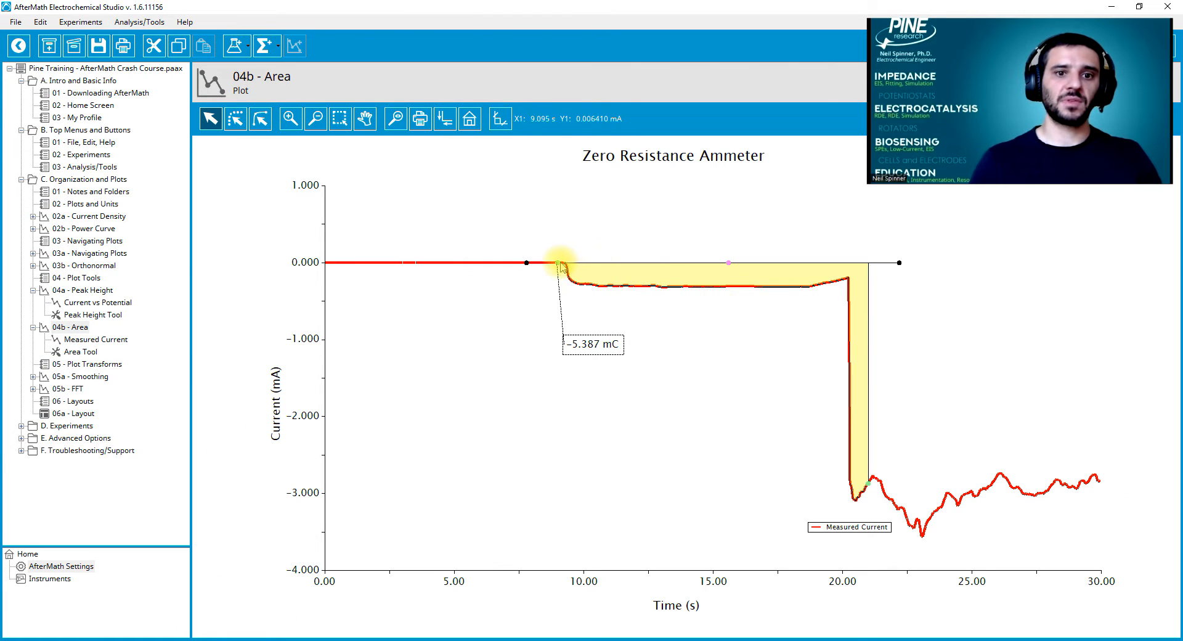
# Set the integration limits to about 15 s and 26 s and shift the area baseline slightly below zero current
pyautogui.moveTo(562, 266); pyautogui.dragTo(718, 287)
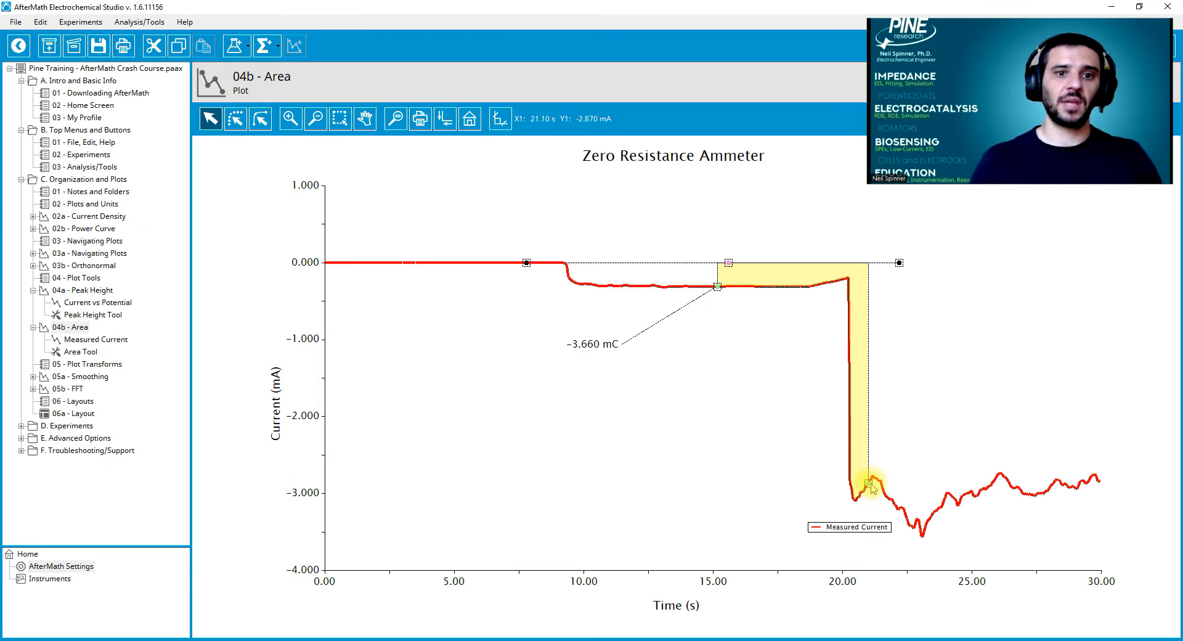
pyautogui.moveTo(869, 483); pyautogui.dragTo(1007, 479)
pyautogui.moveTo(729, 263); pyautogui.dragTo(878, 267)
# Add a Crosshair tool to the Measured Current trace and move its coordinate label above the trace
pyautogui.rightClick(457, 266)
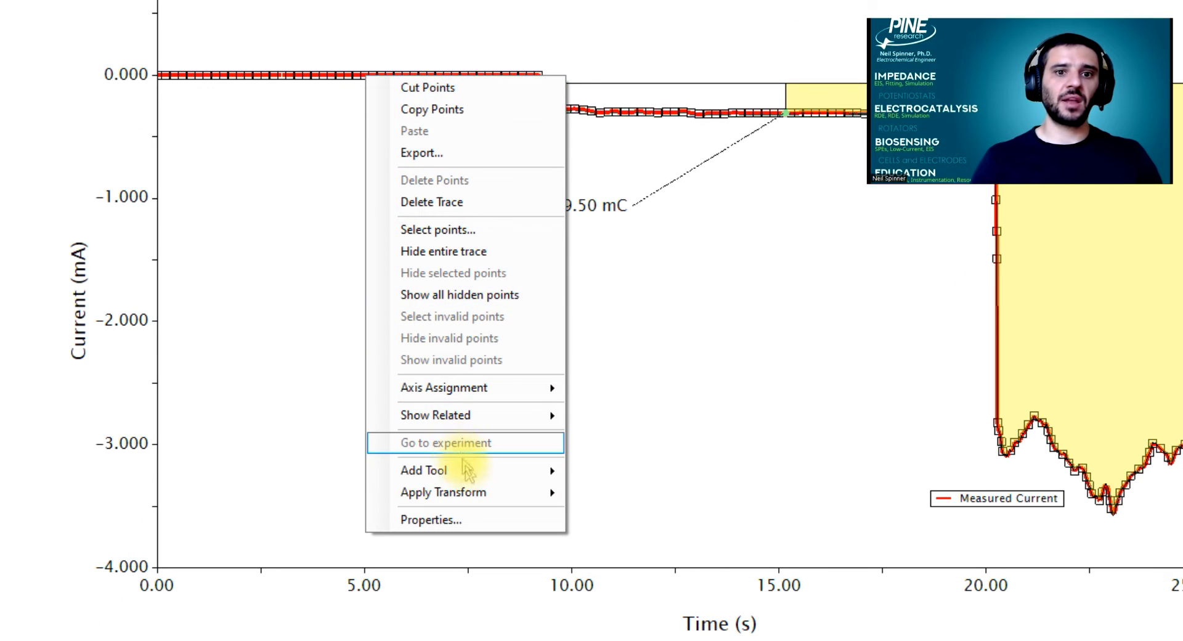
pyautogui.moveTo(467, 471)
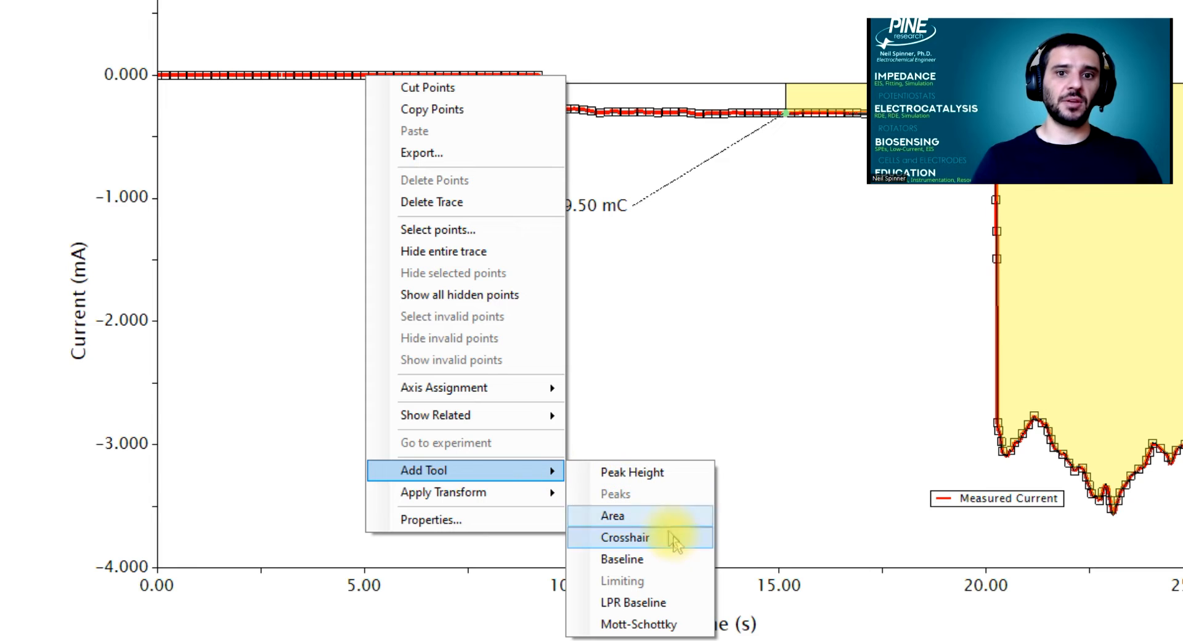
pyautogui.click(684, 546)
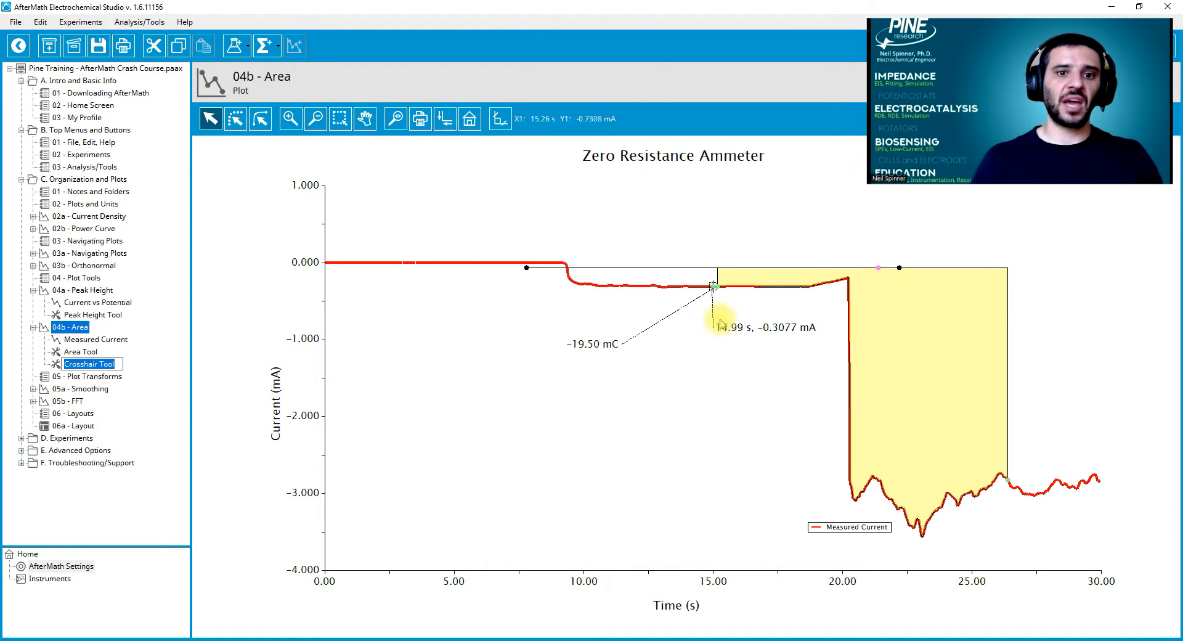
pyautogui.moveTo(733, 330); pyautogui.dragTo(642, 214)
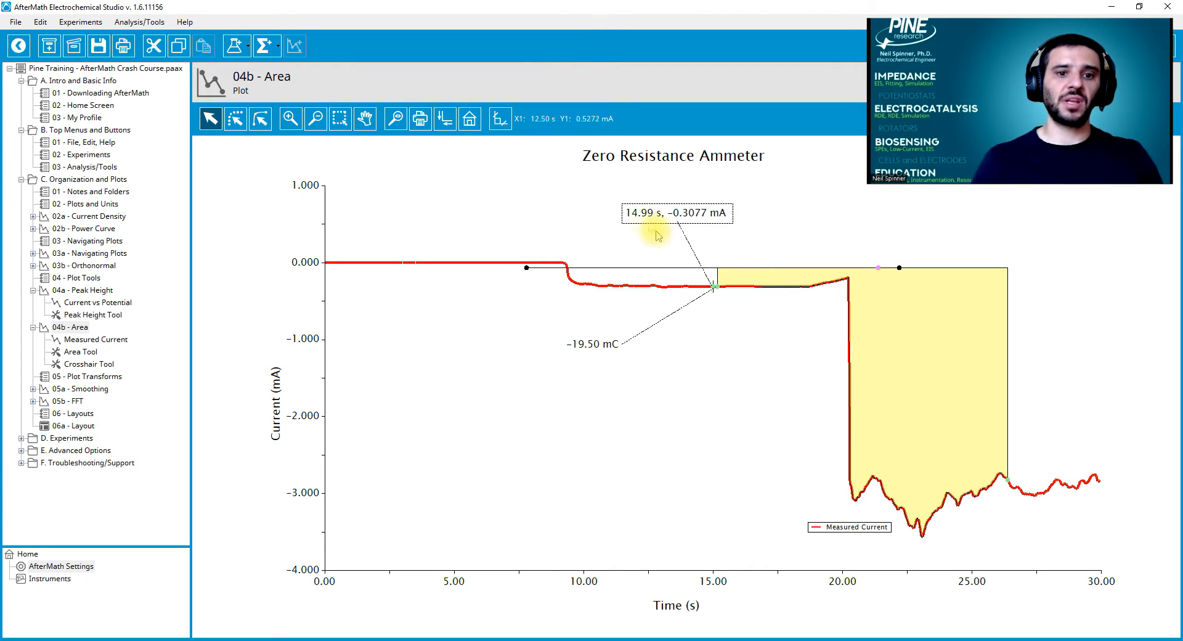
# Move the crosshair along the trace to about 2.9 s and bring its label close to it
pyautogui.moveTo(712, 289); pyautogui.dragTo(400, 260)
pyautogui.moveTo(643, 219); pyautogui.dragTo(481, 218)
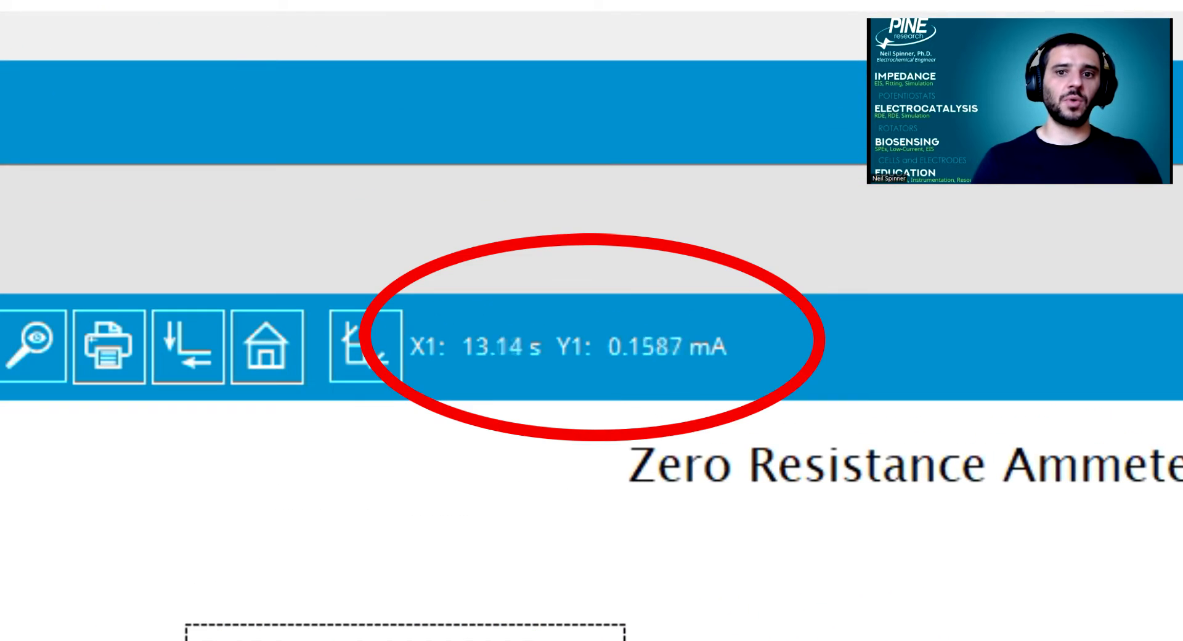
pyautogui.moveTo(887, 639); pyautogui.dragTo(790, 616)
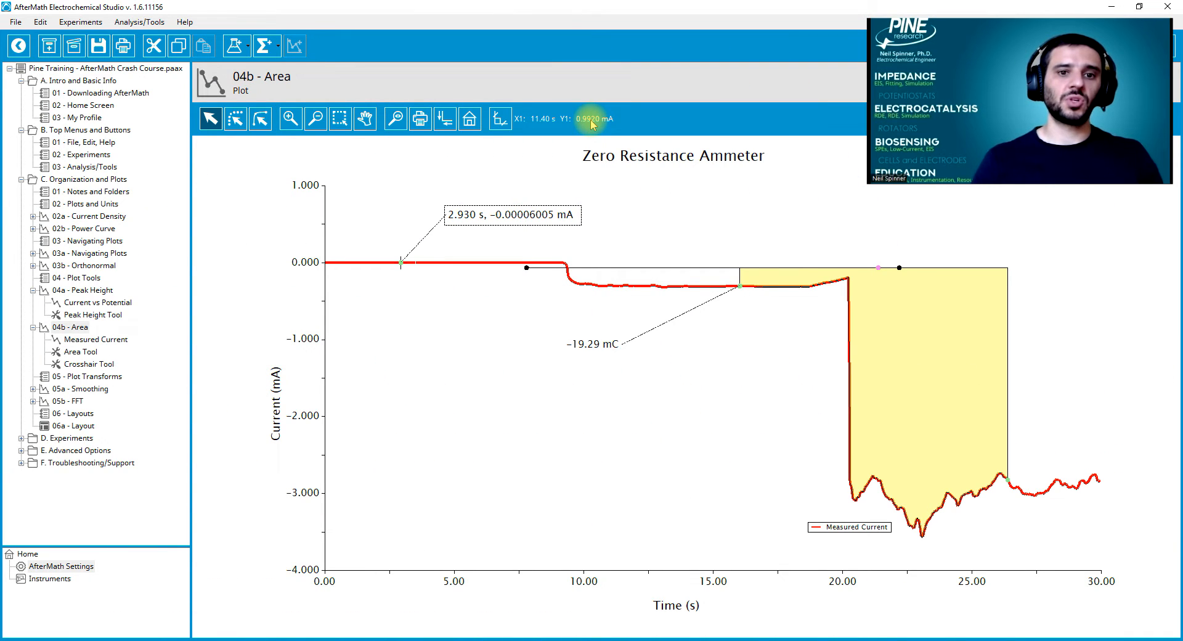
# Add a Baseline tool to the Measured Current trace
pyautogui.click(493, 264)
pyautogui.rightClick(492, 265)
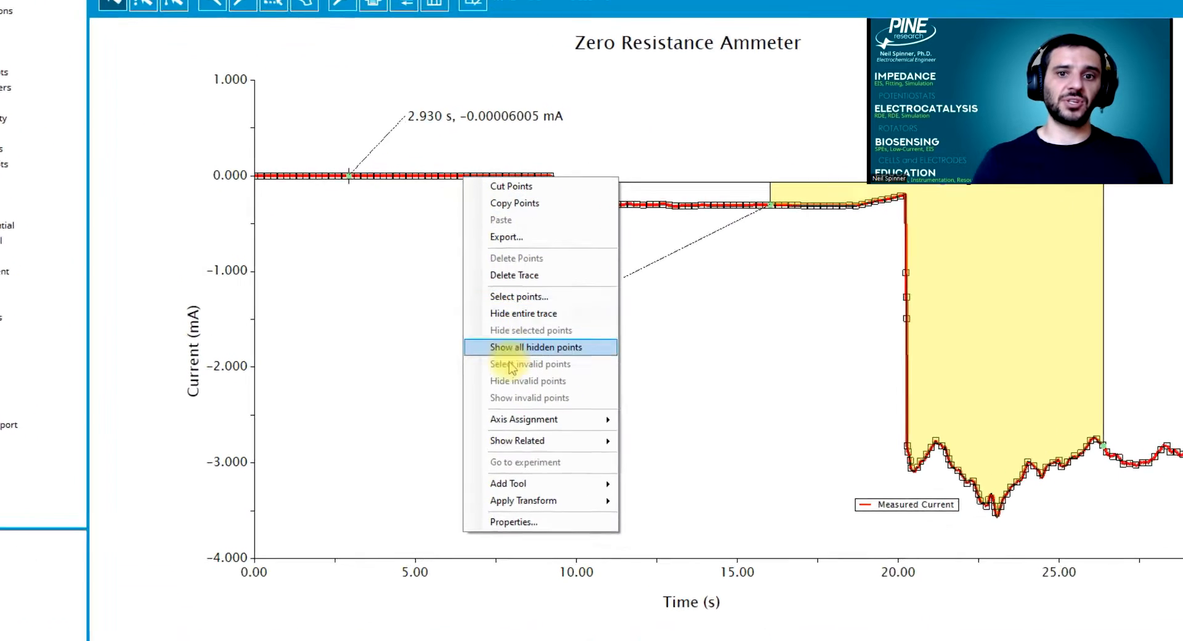
pyautogui.moveTo(562, 509)
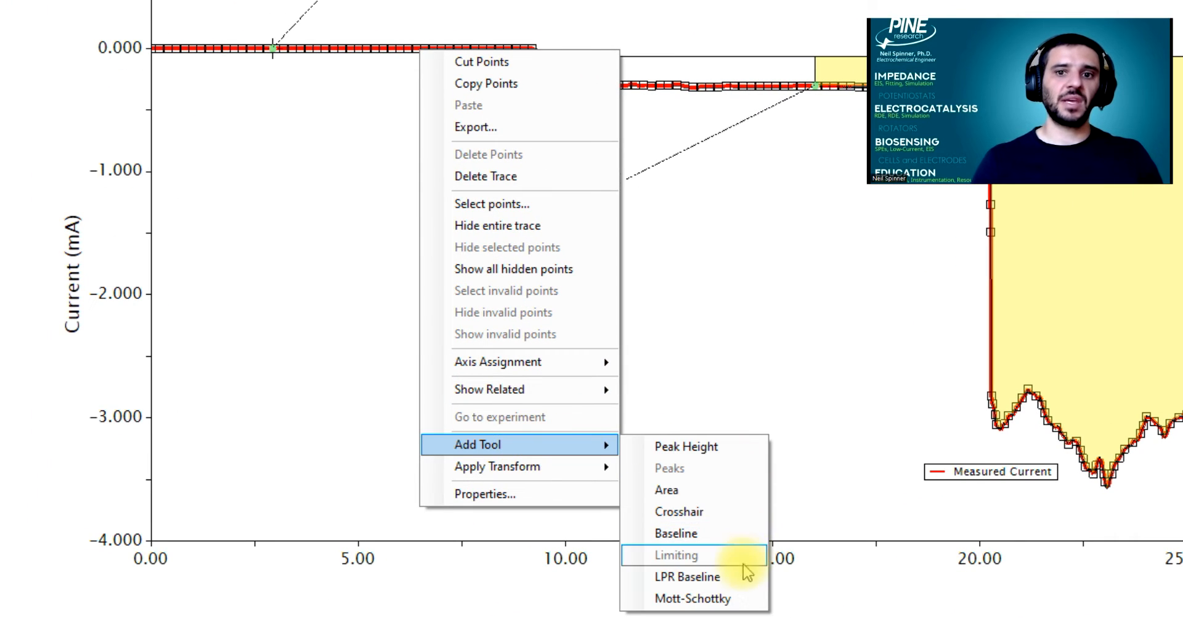
pyautogui.click(736, 531)
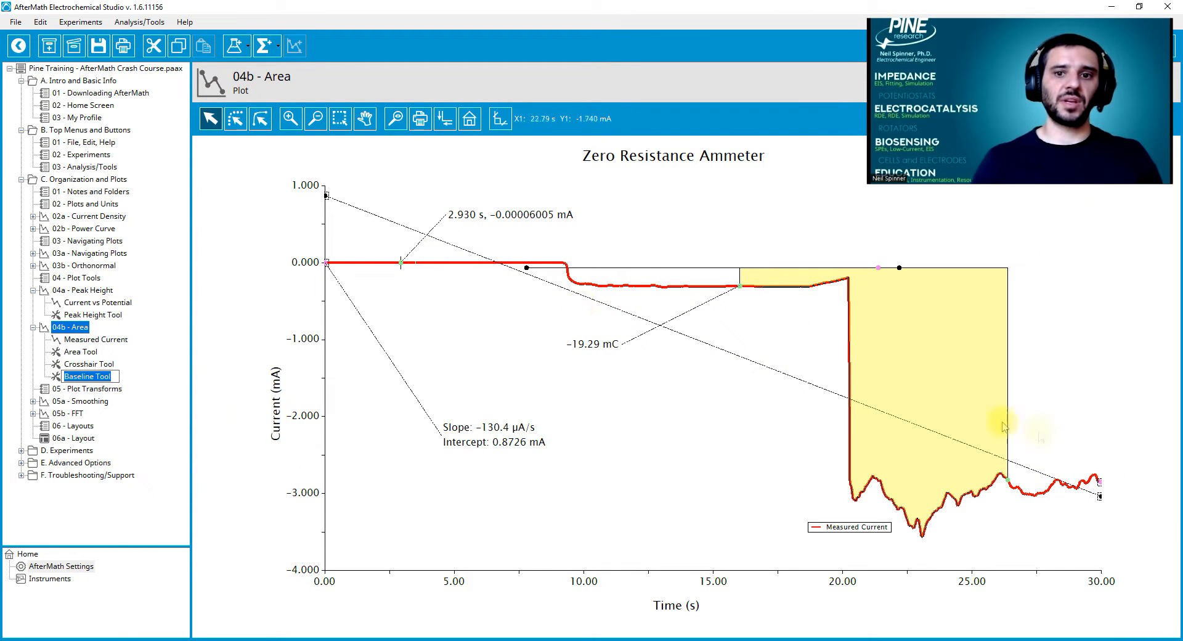
# Set the baseline's regression points to about 4.8 s and 13 s, shorten the line's start to about 5.6 s, and reposition its label
pyautogui.click(1100, 487)
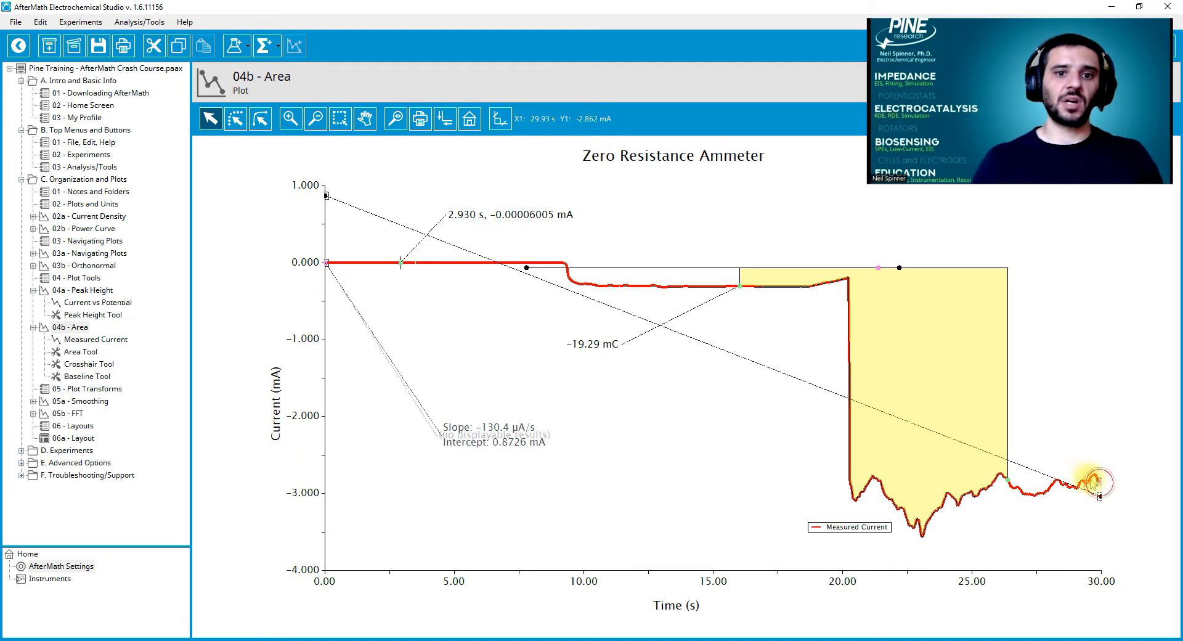
pyautogui.moveTo(678, 273); pyautogui.dragTo(663, 280)
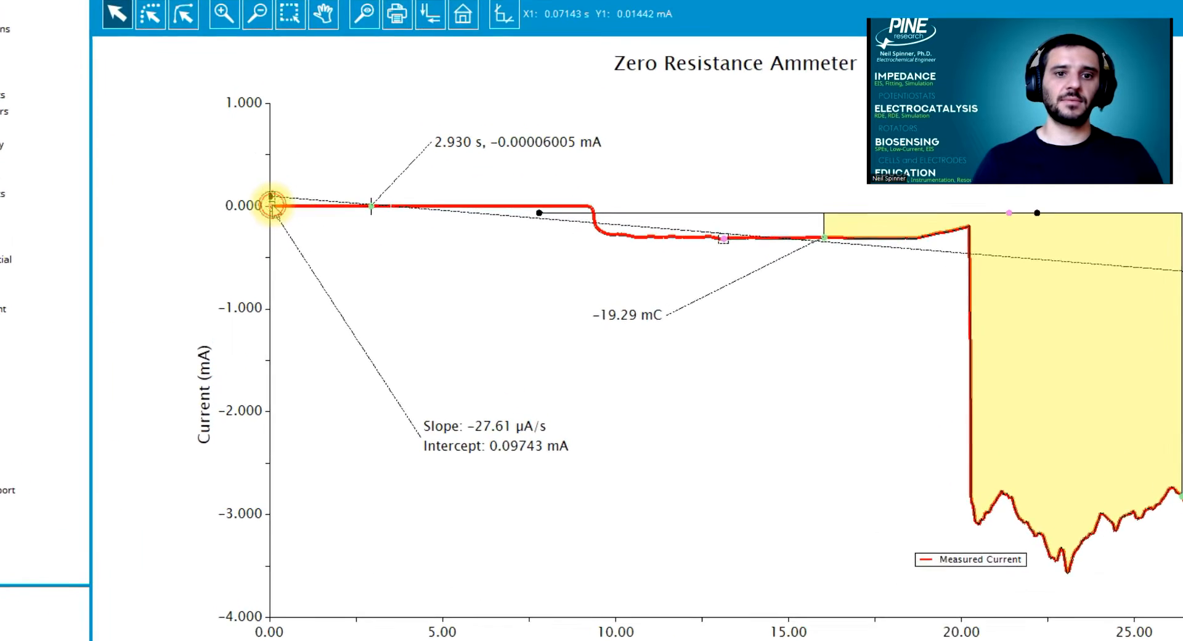
pyautogui.moveTo(271, 200); pyautogui.dragTo(462, 212)
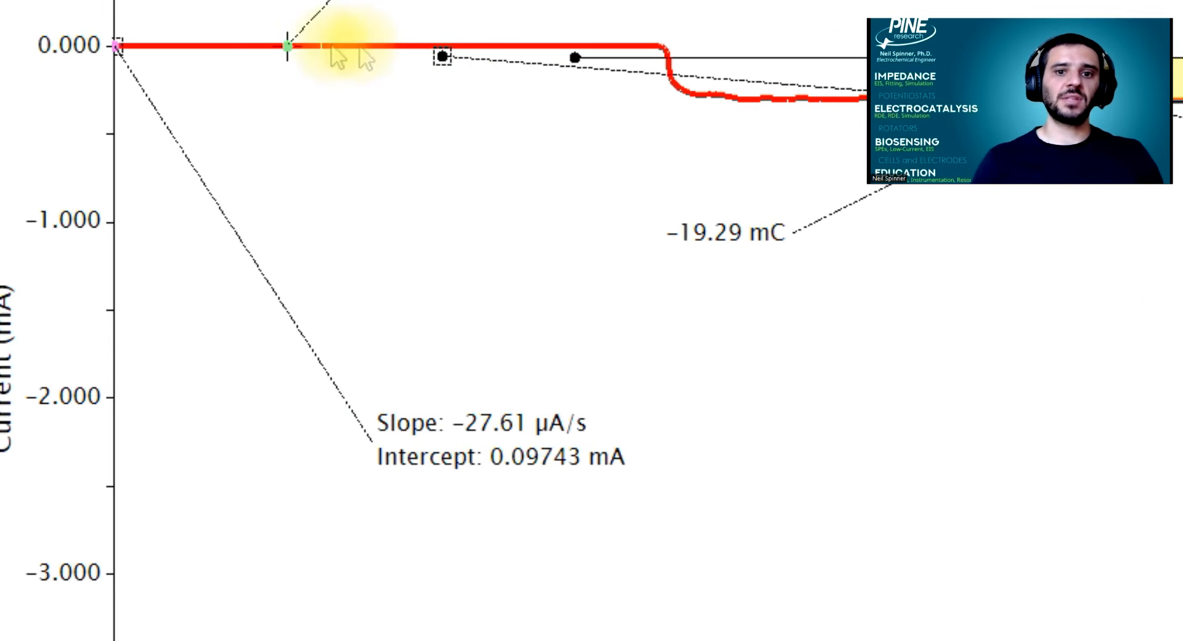
pyautogui.moveTo(117, 46); pyautogui.dragTo(401, 58)
pyautogui.moveTo(567, 465); pyautogui.dragTo(770, 434)
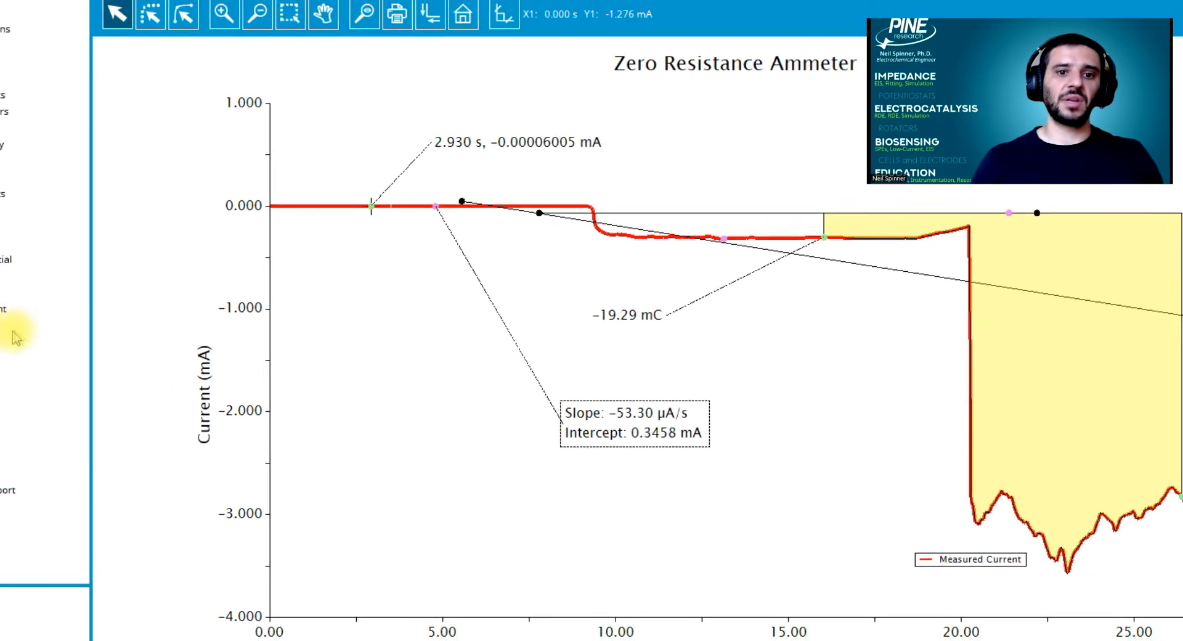
# Open the 05a - Smoothing plot and replace its Current vs Potential trace using Savitzky-Golay smoothing with window half-width 3 and polynomial order 2
pyautogui.click(80, 401)
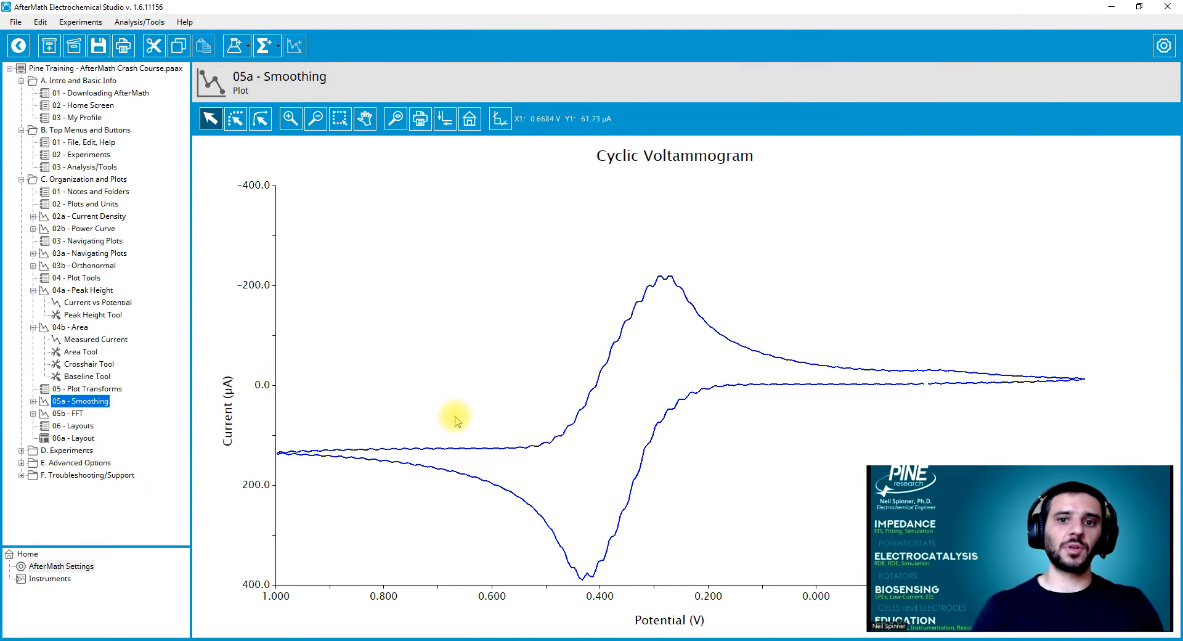
pyautogui.click(527, 446)
pyautogui.rightClick(552, 441)
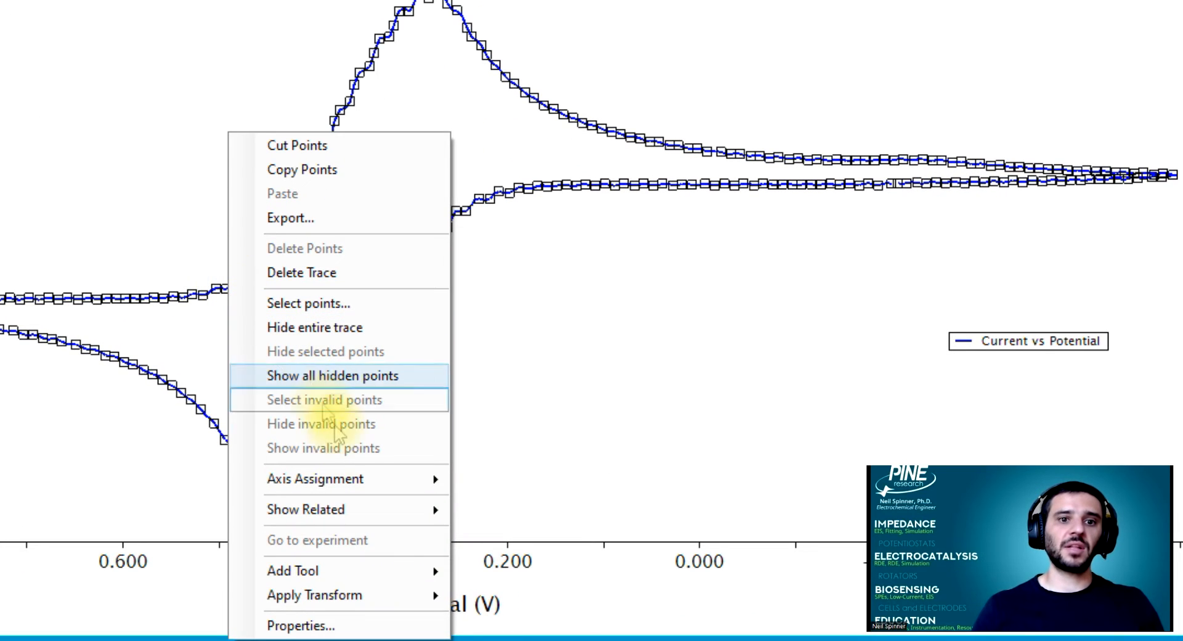
pyautogui.moveTo(410, 599)
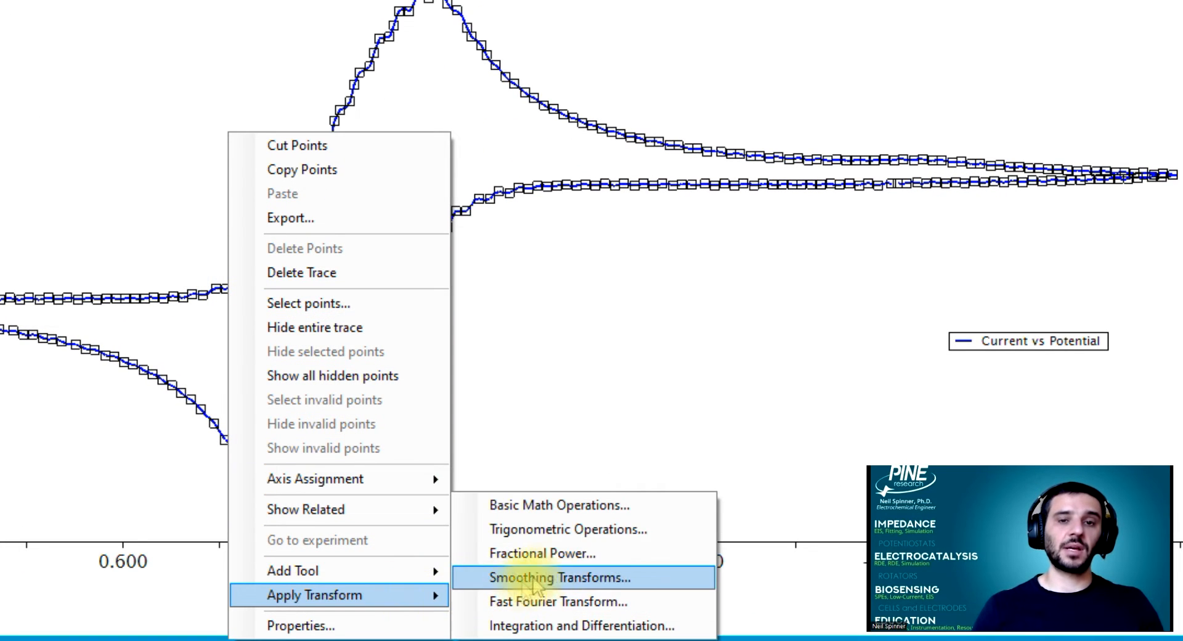
pyautogui.click(652, 592)
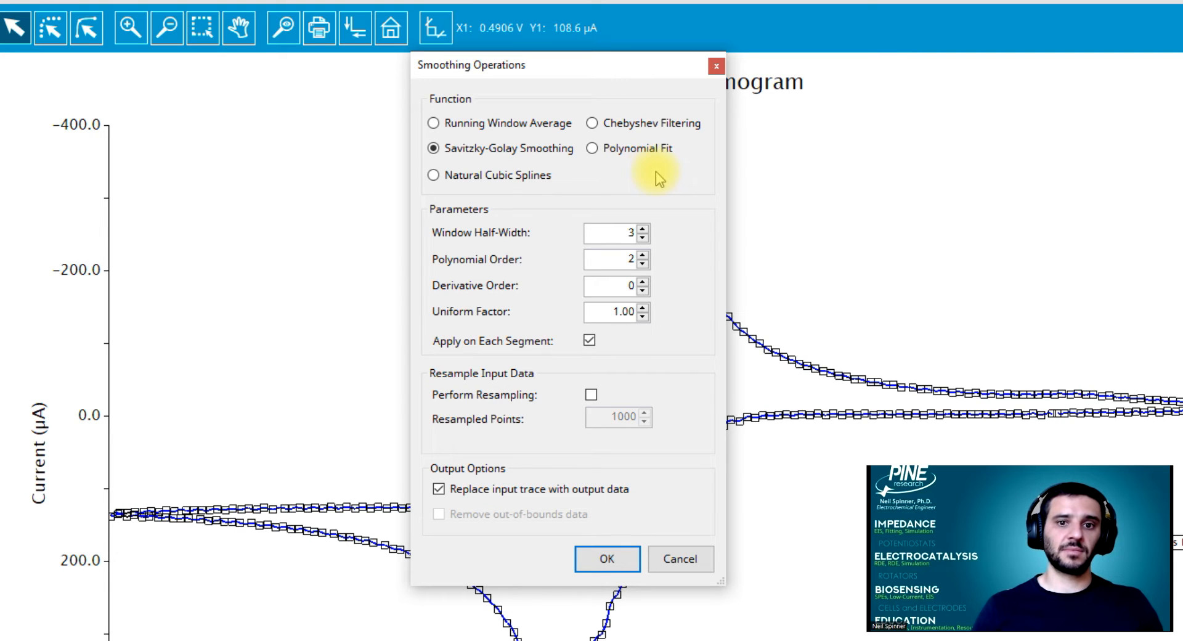
pyautogui.click(617, 149)
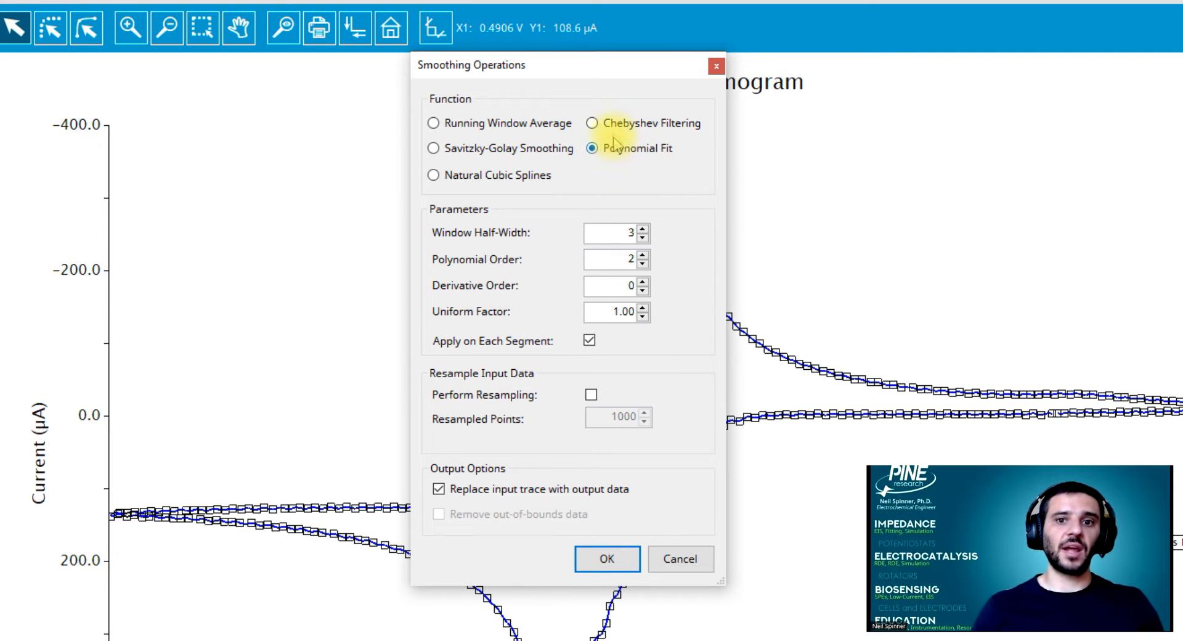
pyautogui.click(611, 127)
pyautogui.click(516, 152)
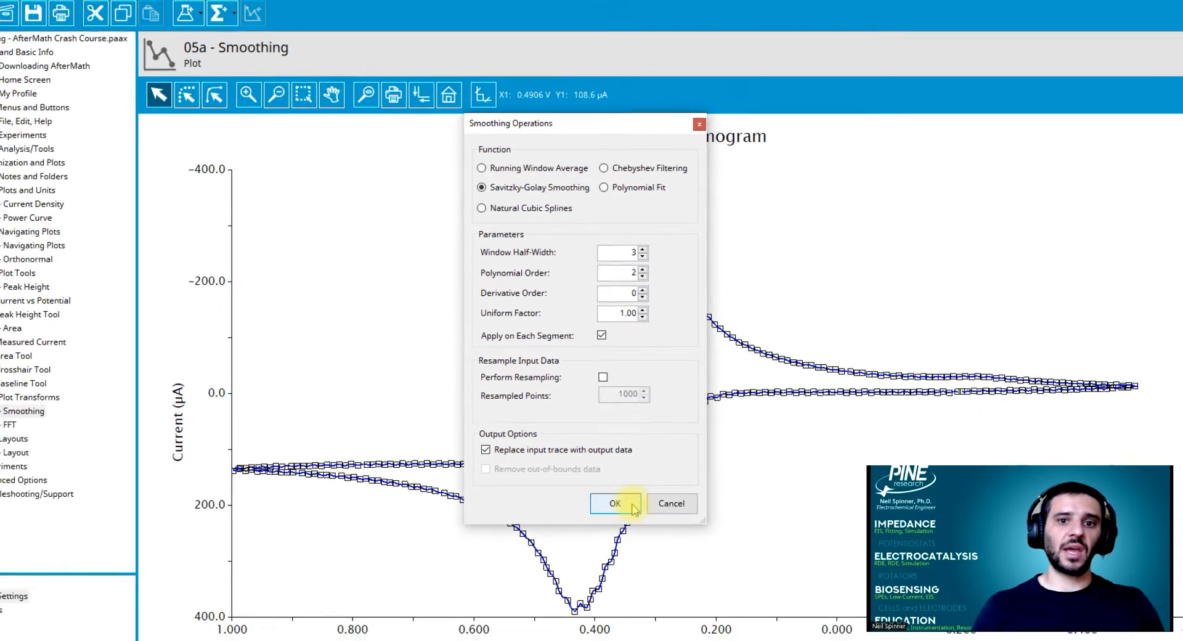
pyautogui.click(632, 507)
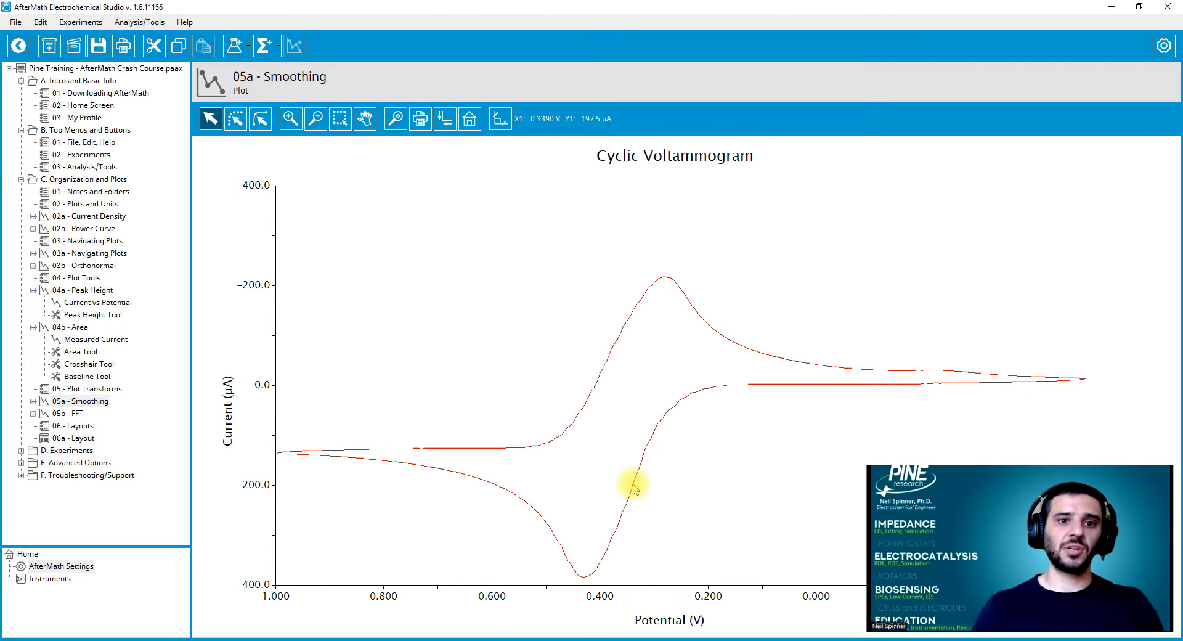
# Open the 05b - FFT plot and apply a Fast Fourier Transform to its Measured EIS Potential trace
pyautogui.click(64, 414)
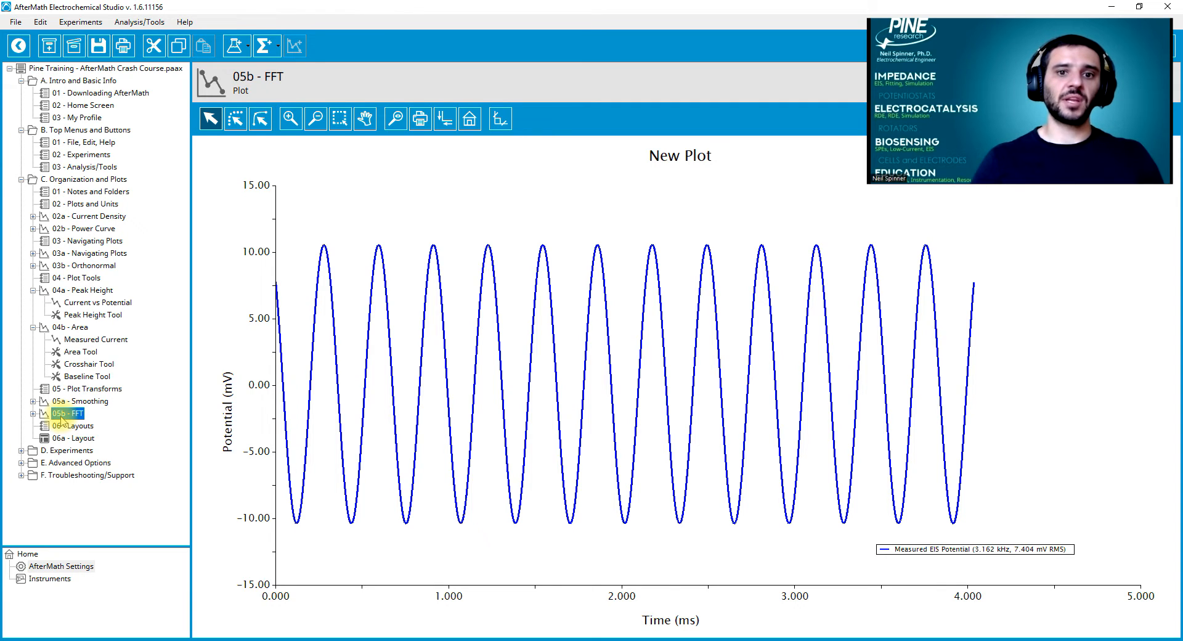
pyautogui.click(338, 414)
pyautogui.rightClick(338, 414)
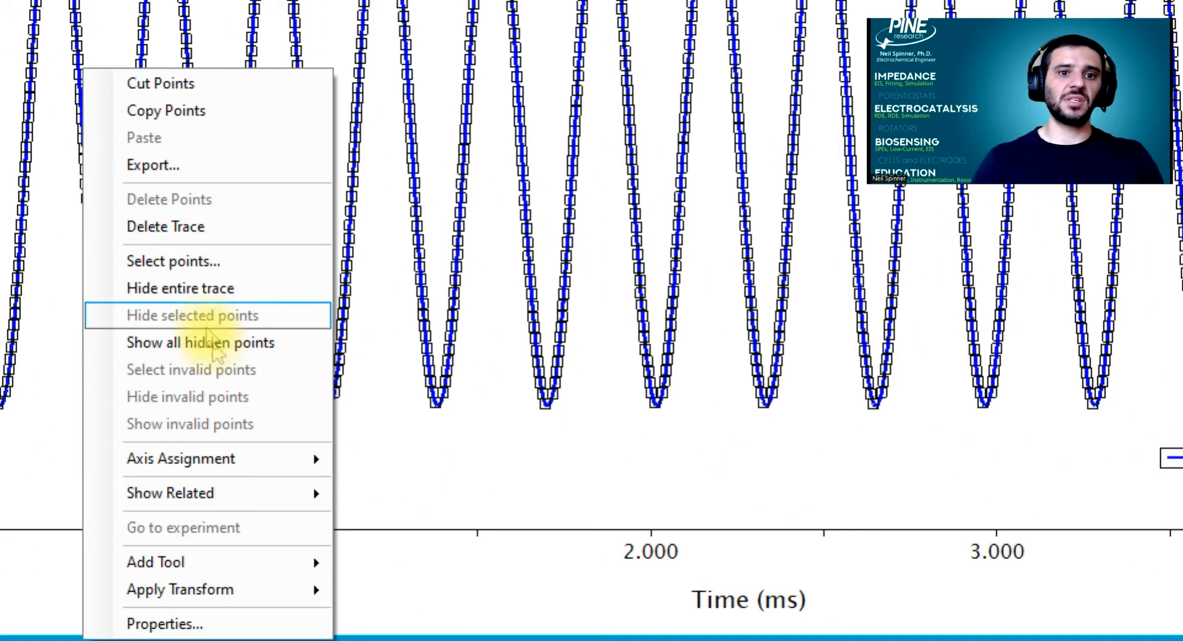
pyautogui.moveTo(287, 593)
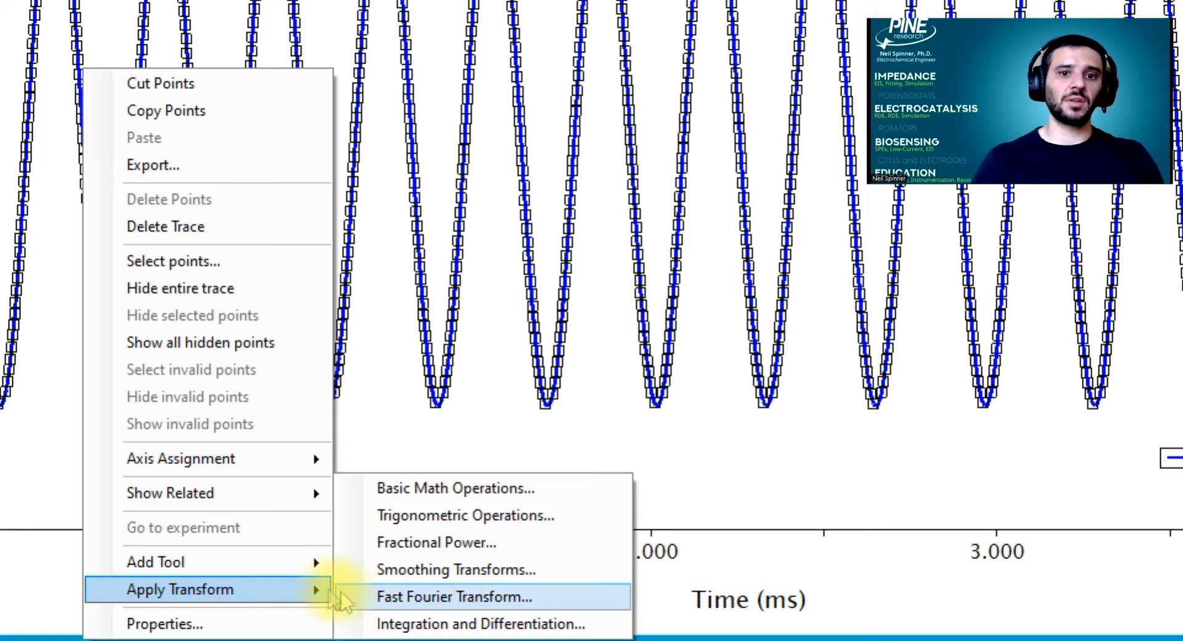
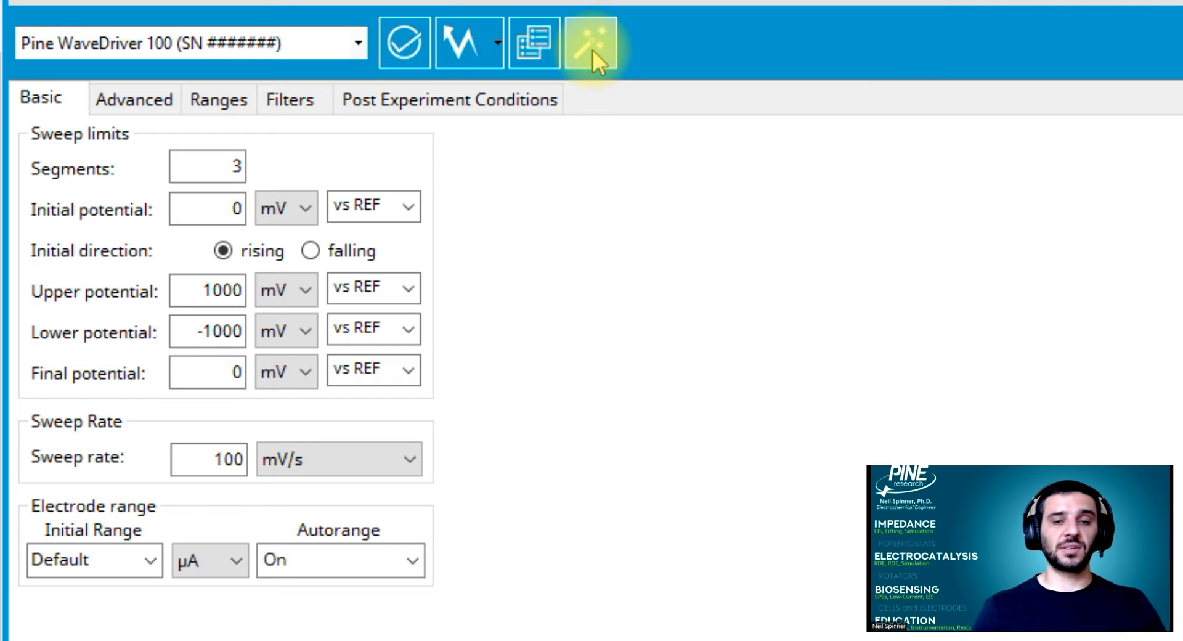
# Clear the instrument selection of the cyclic voltammetry experiment and reselect the Pine WaveDriver 100
pyautogui.click(357, 43)
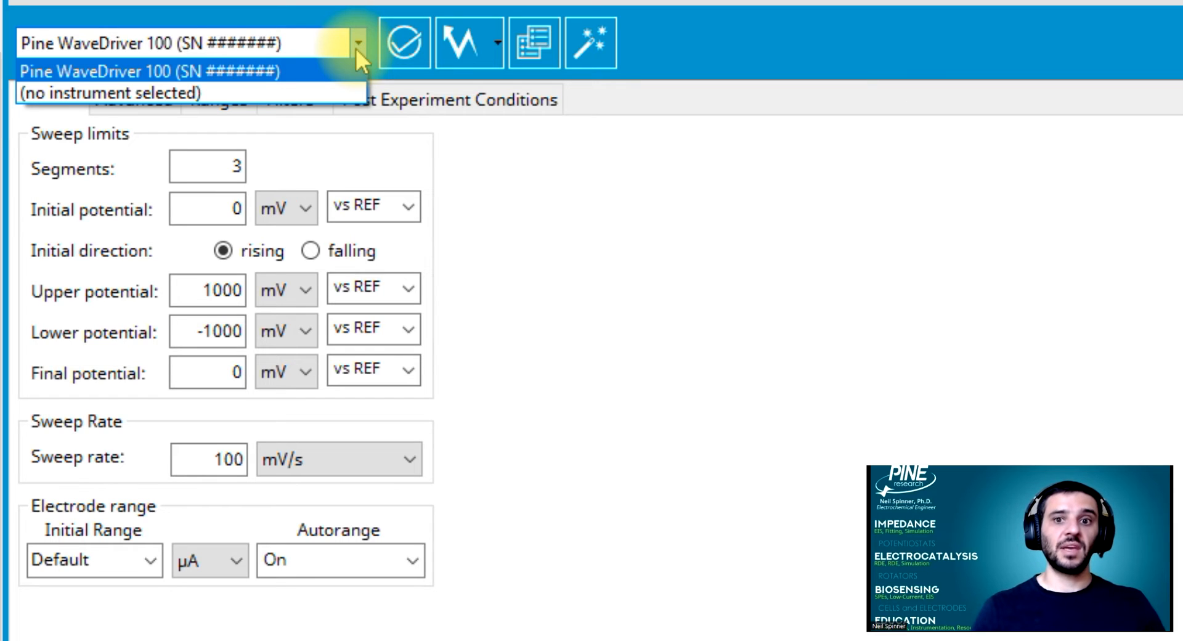
pyautogui.click(330, 92)
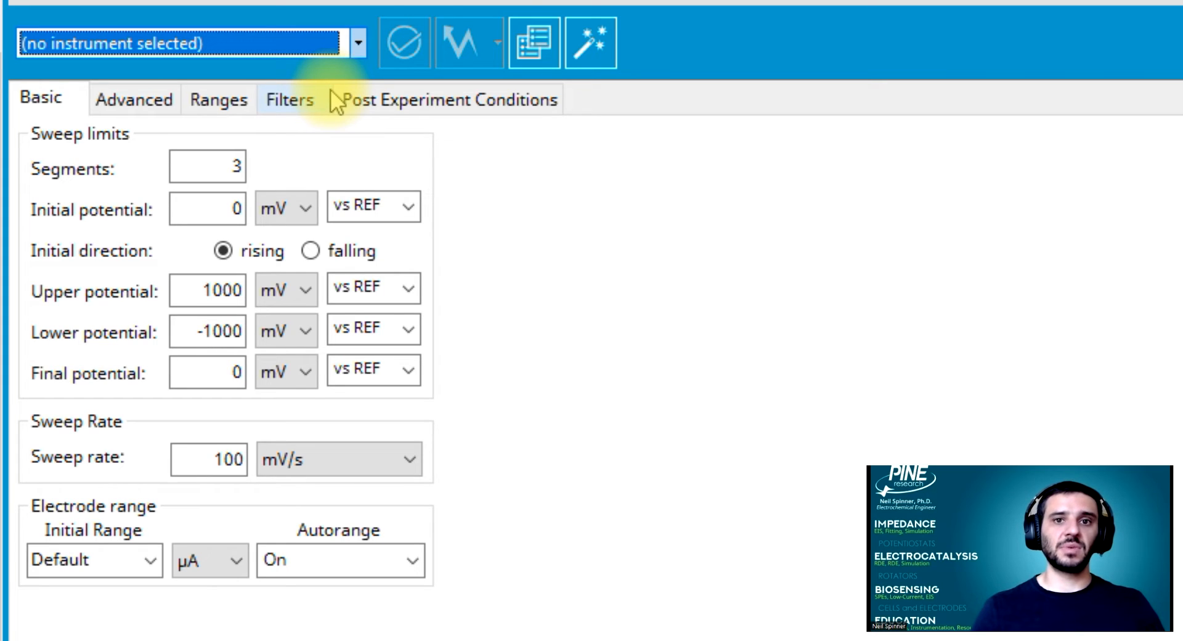
pyautogui.click(338, 44)
pyautogui.click(333, 62)
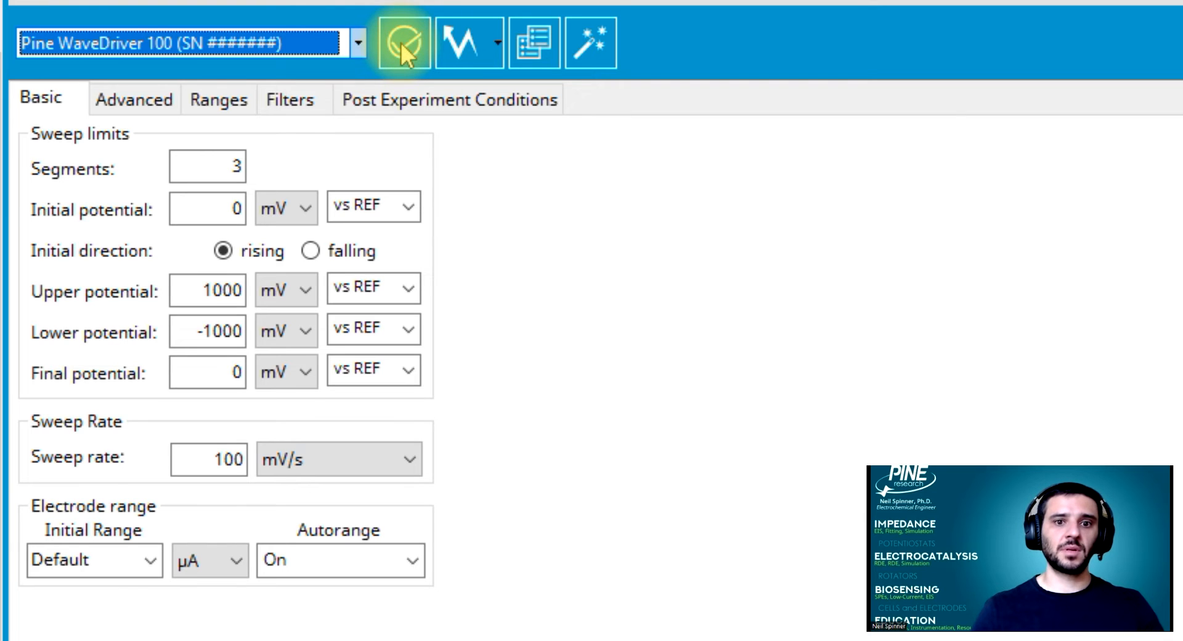
# Audit the cyclic voltammetry parameters for the Pine WaveDriver 100 and dismiss the audit message
pyautogui.click(401, 43)
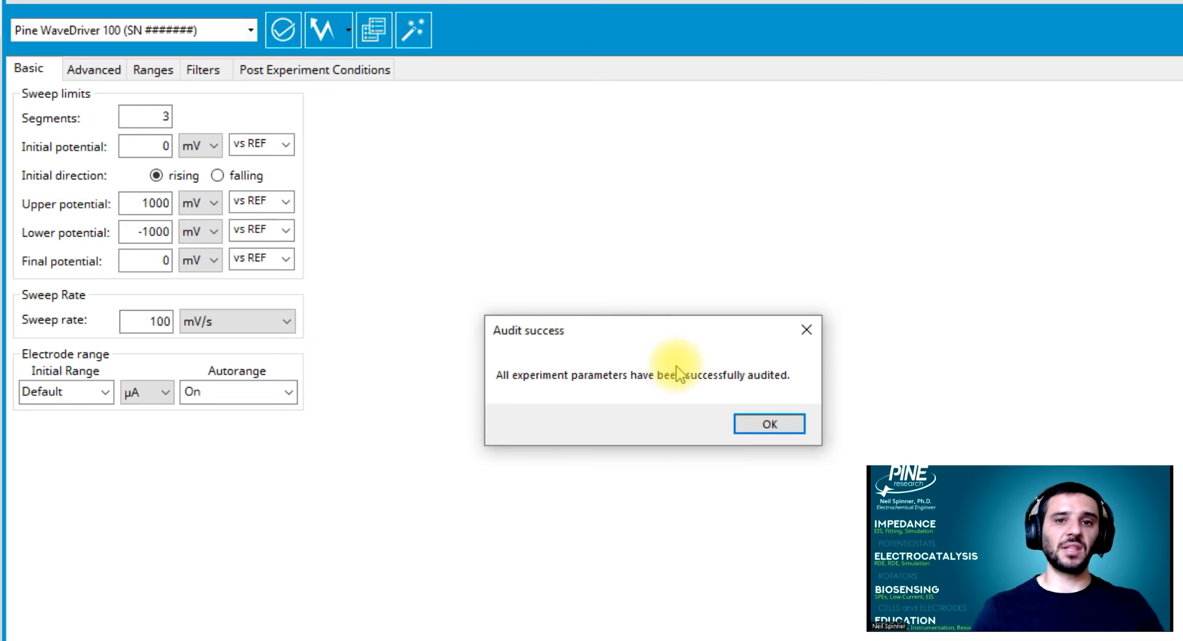
pyautogui.click(797, 431)
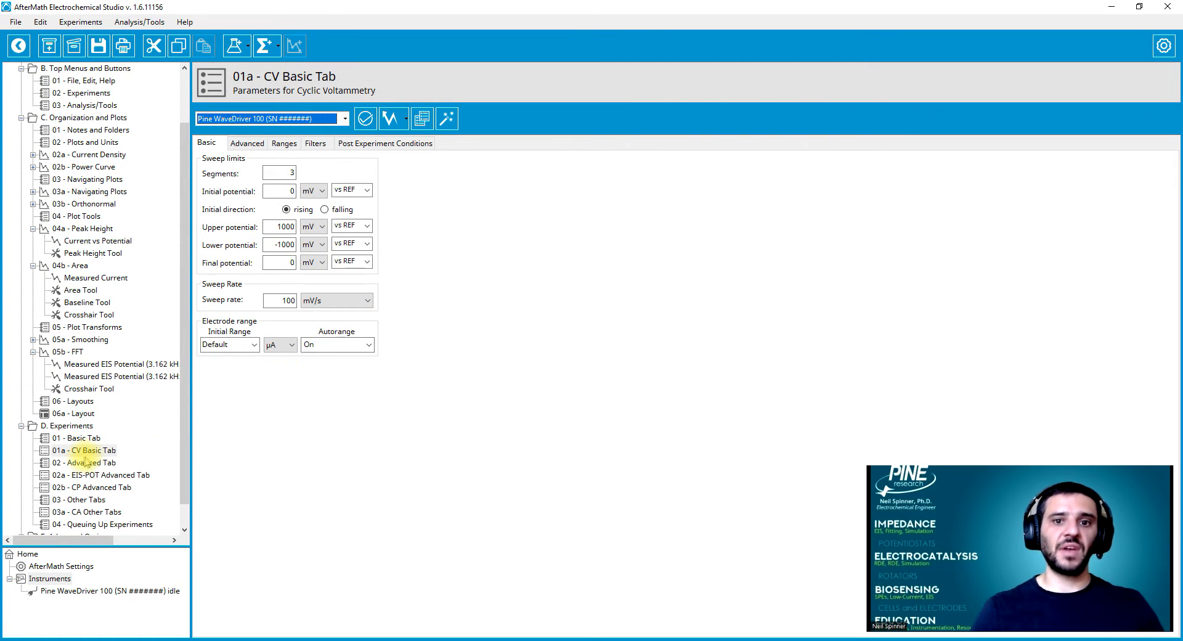
# Read the 02 - Advanced Tab note and view the advanced settings of the 02a - EIS-POT experiment
pyautogui.click(78, 463)
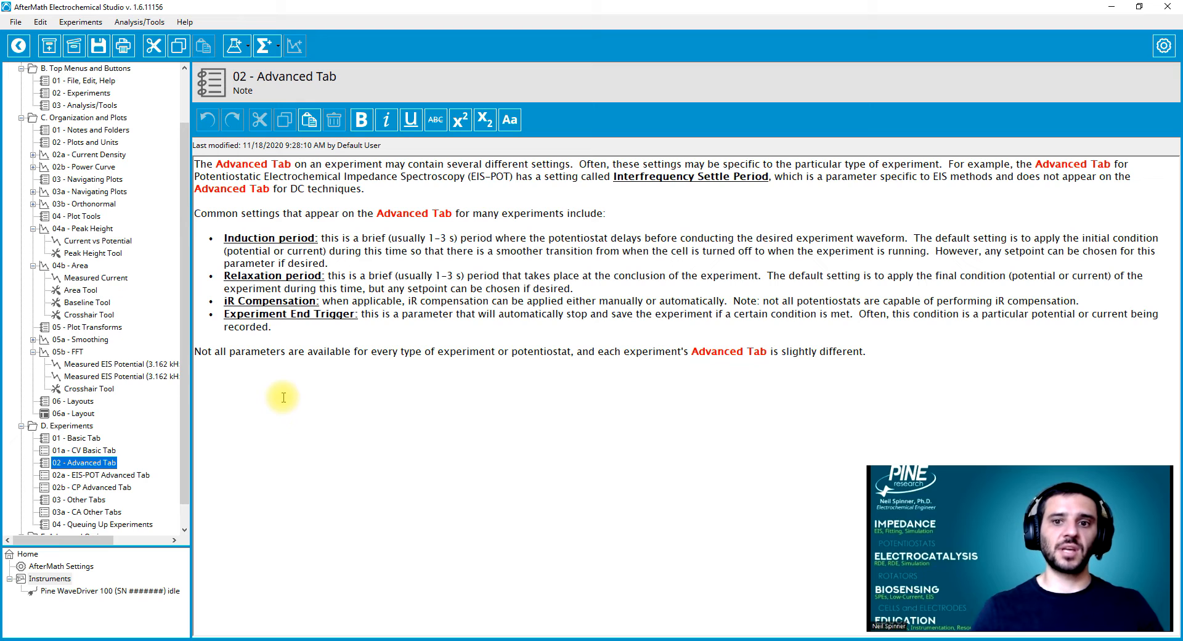
pyautogui.click(126, 474)
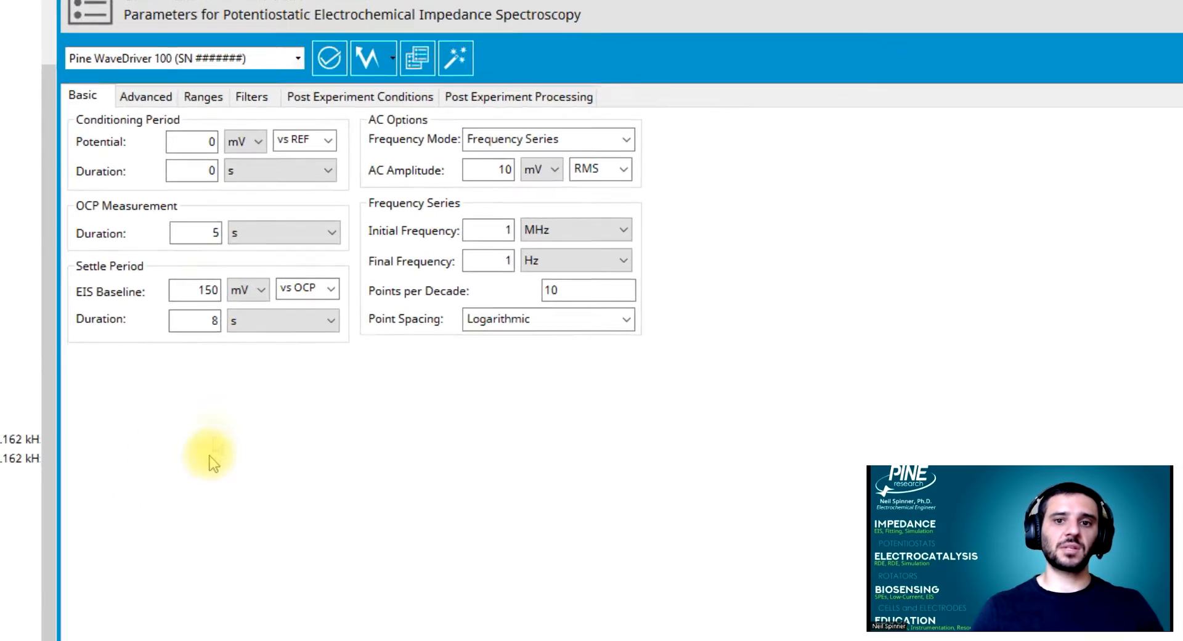
pyautogui.click(120, 86)
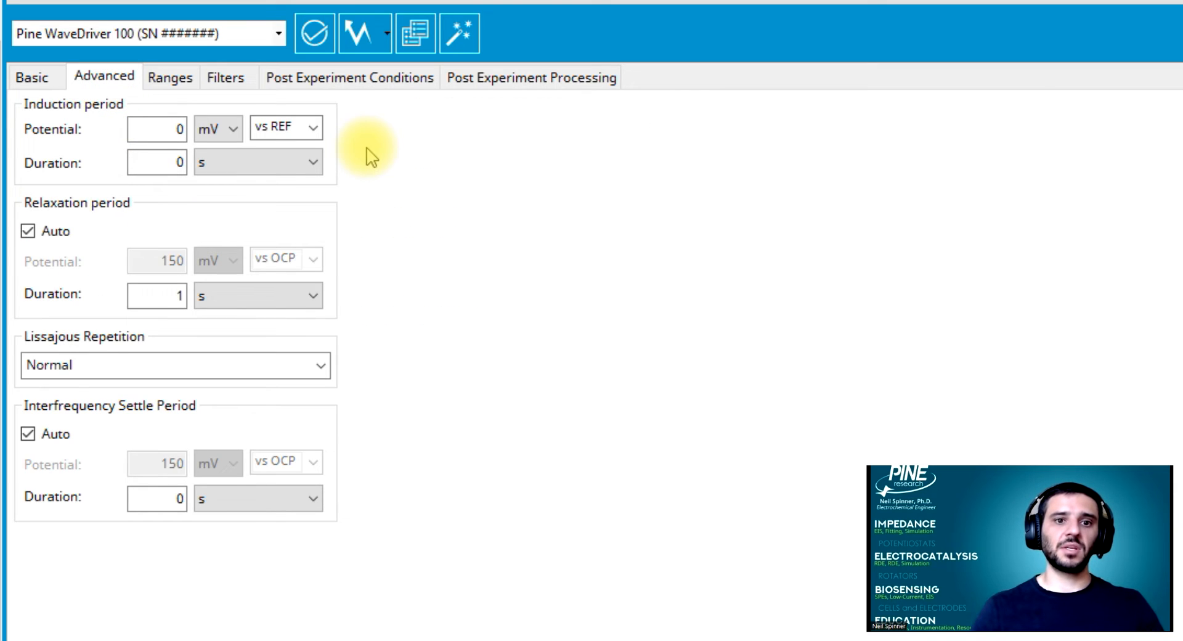
# Choose Normal for the EIS-POT Lissajous Repetition and turn off Auto for the Interfrequency Settle Period
pyautogui.click(322, 365)
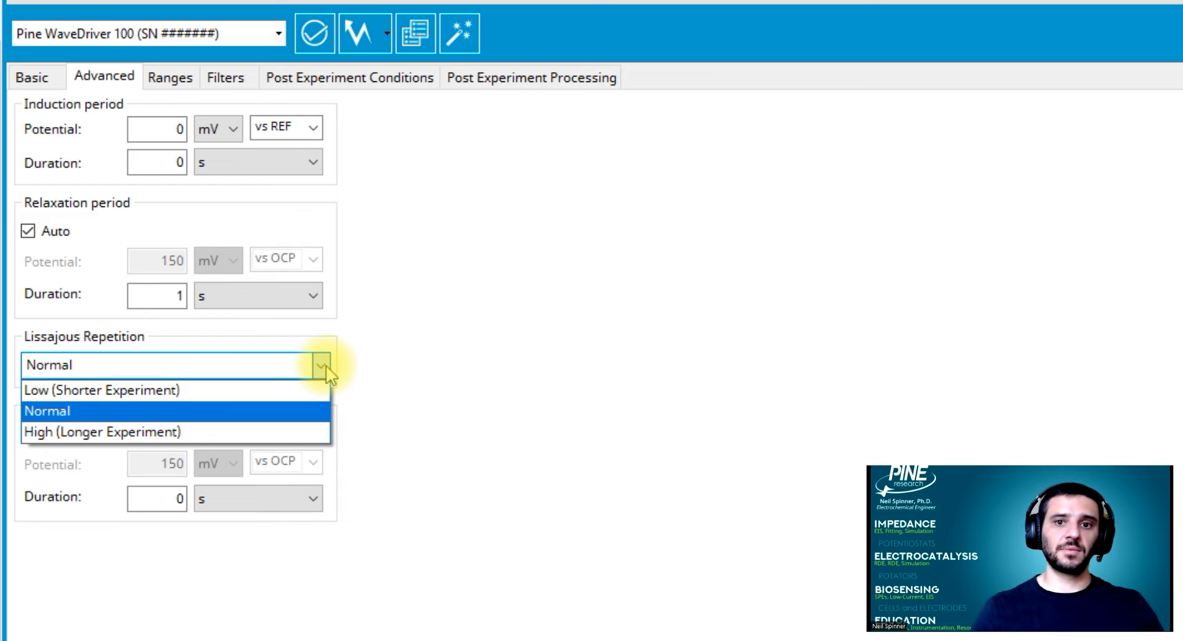
pyautogui.click(305, 410)
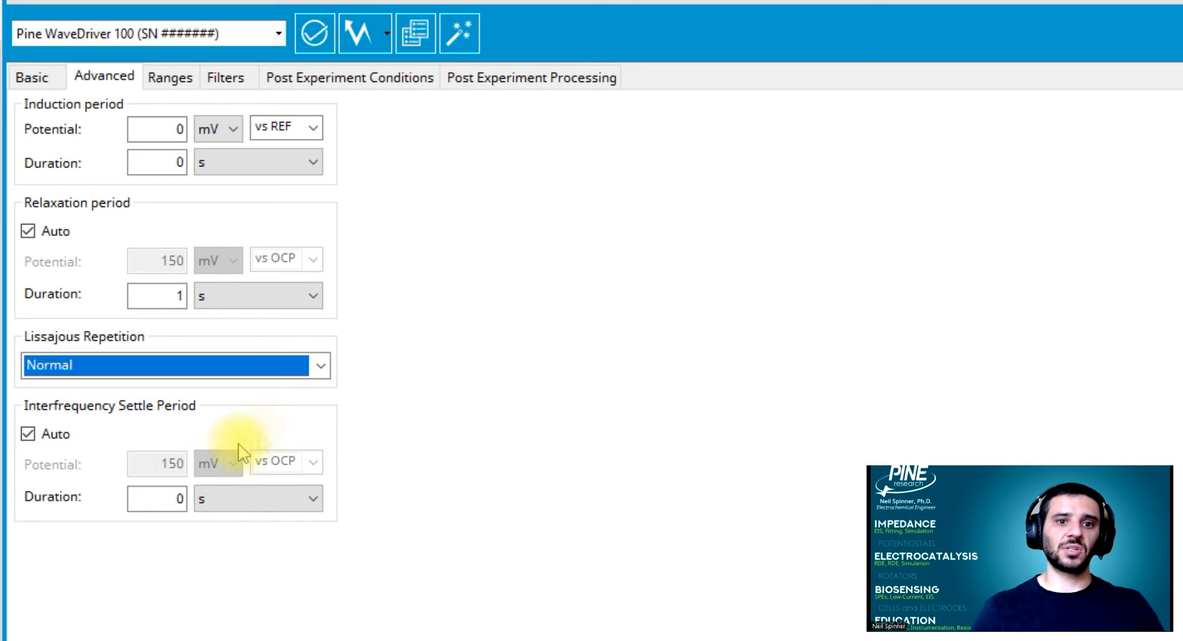
pyautogui.click(28, 433)
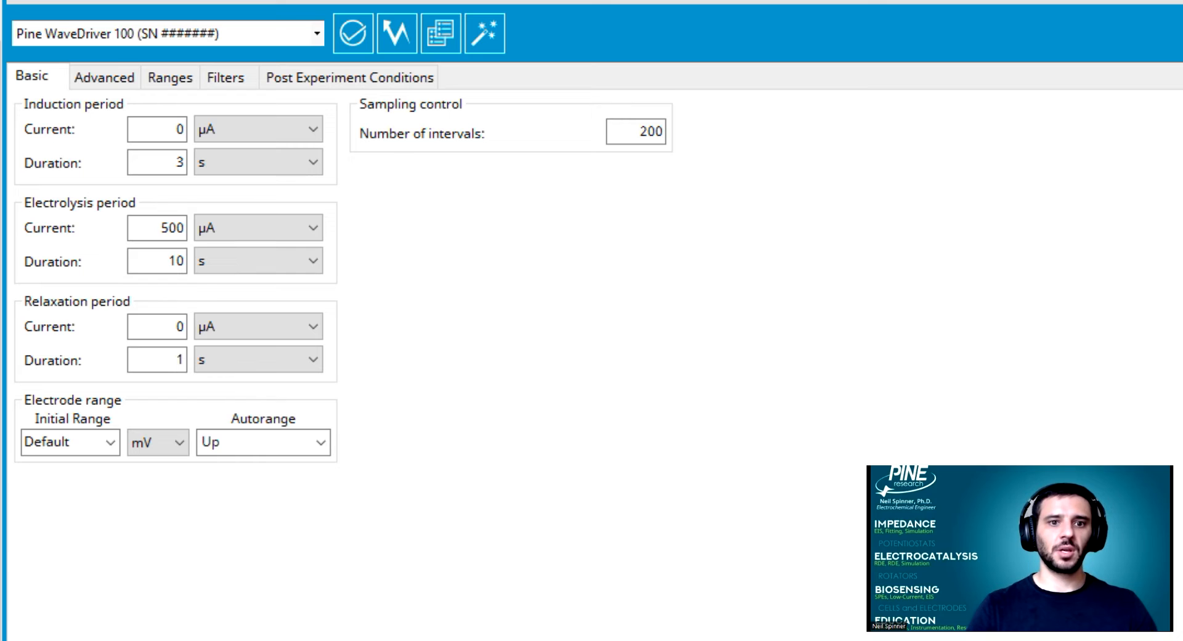
# Set the iR compensation mode to Manual in the advanced settings of the CP experiment
pyautogui.click(111, 77)
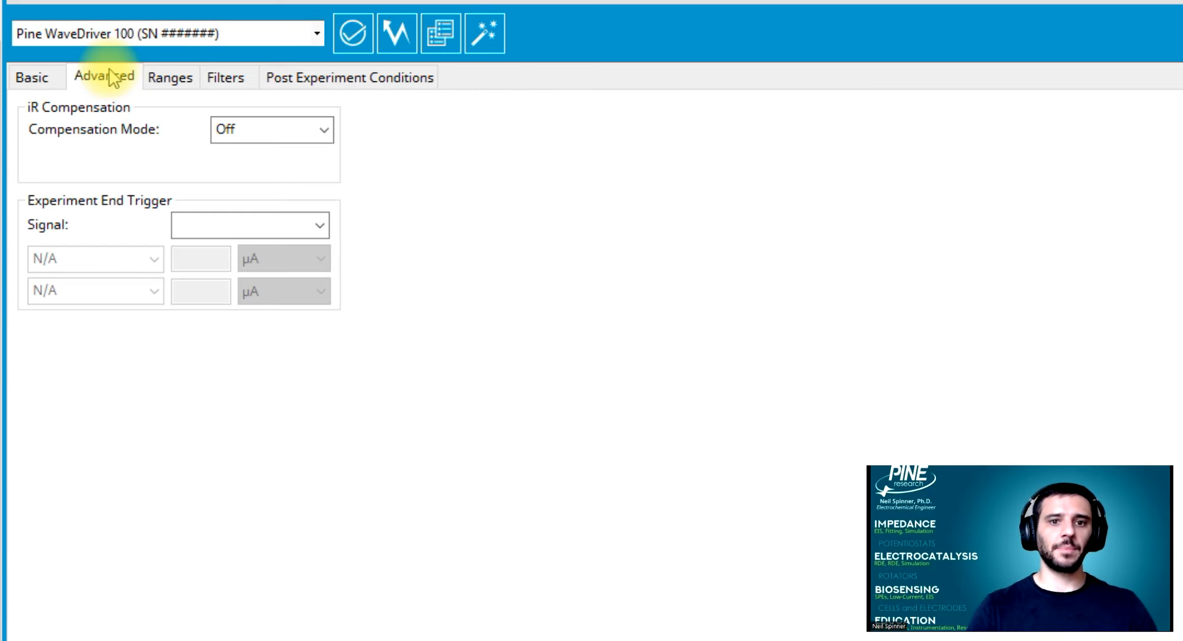
pyautogui.click(295, 131)
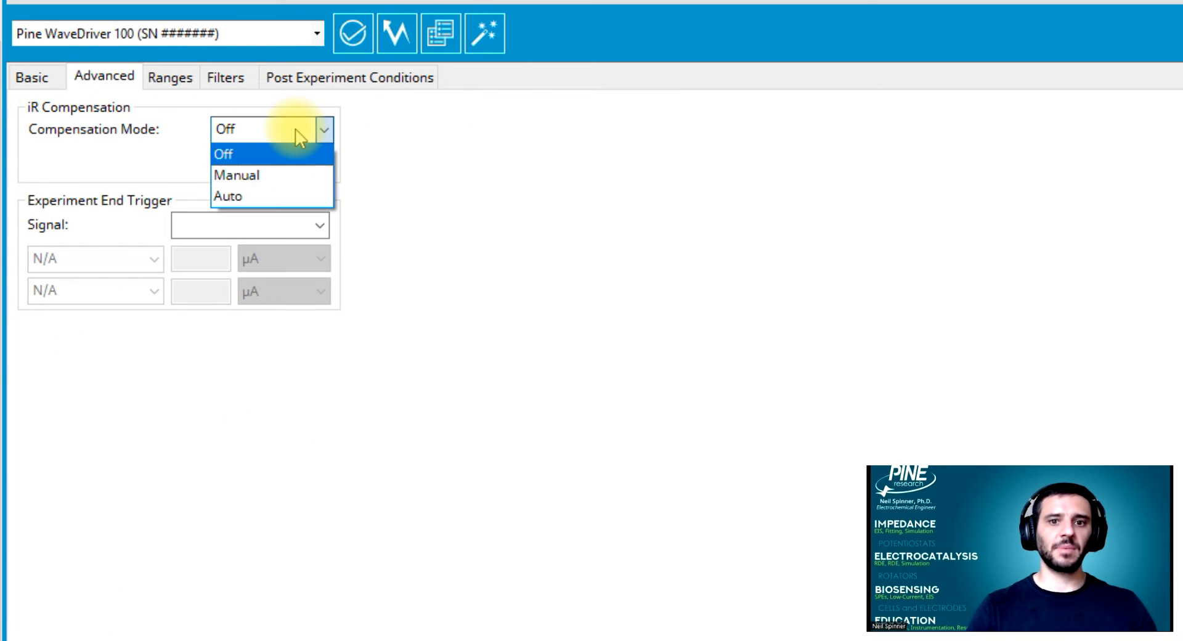
pyautogui.click(283, 179)
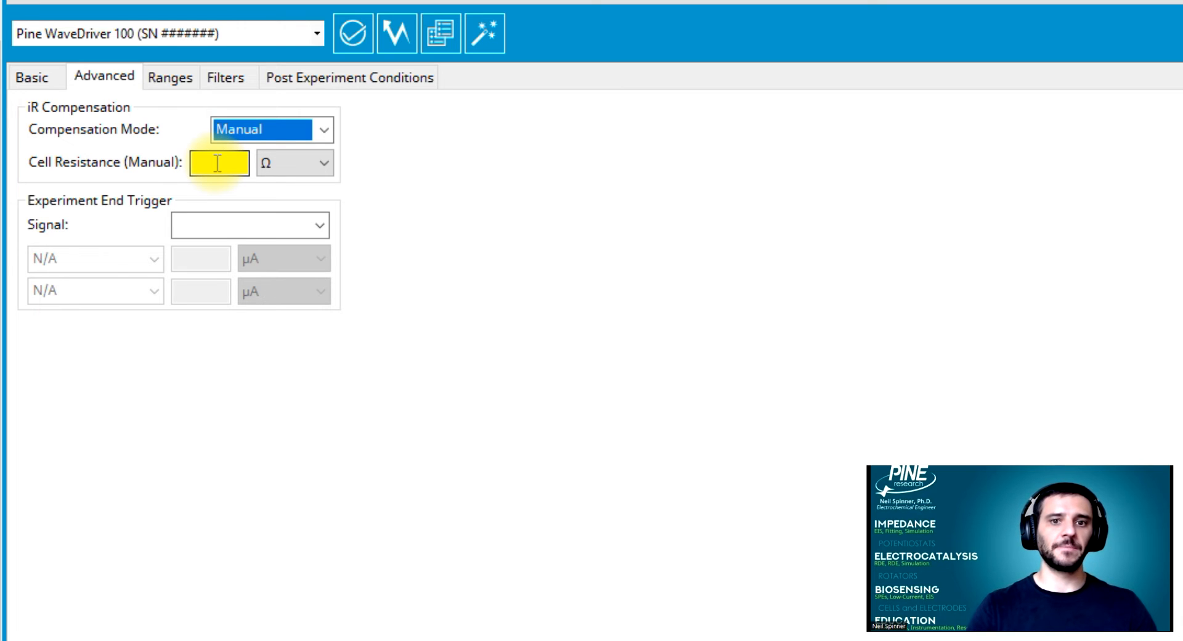
# Define the CP experiment's end trigger as a Potential signal at or above 4 V
pyautogui.click(289, 224)
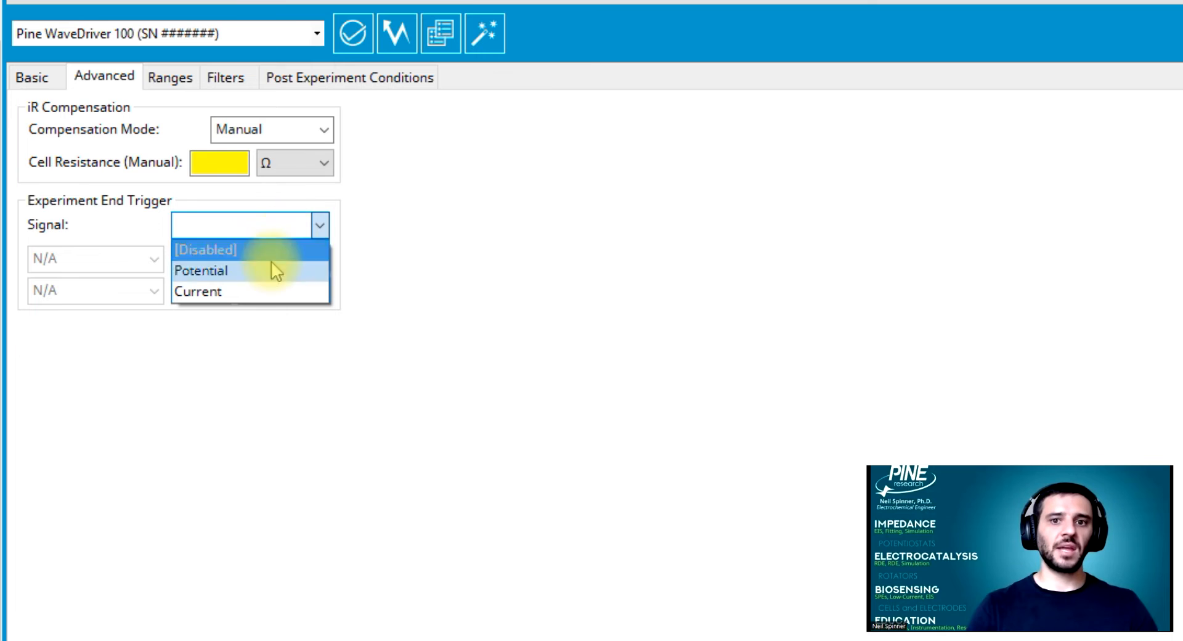
pyautogui.click(272, 270)
pyautogui.click(154, 259)
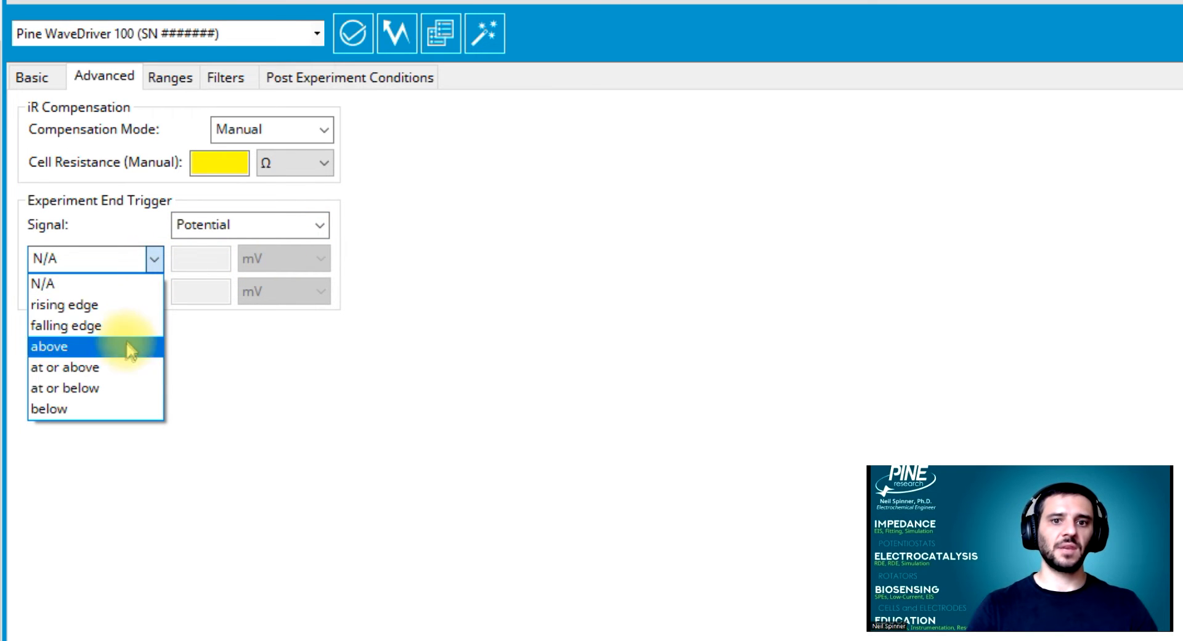
pyautogui.click(123, 367)
pyautogui.click(258, 259)
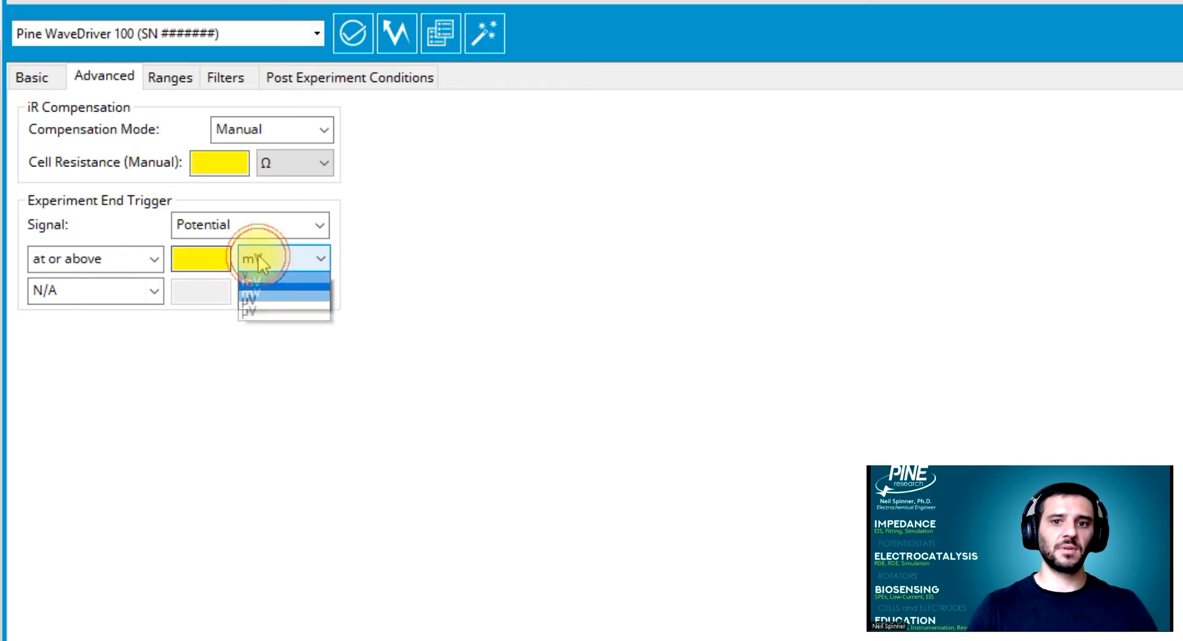
pyautogui.click(262, 283)
pyautogui.click(209, 261)
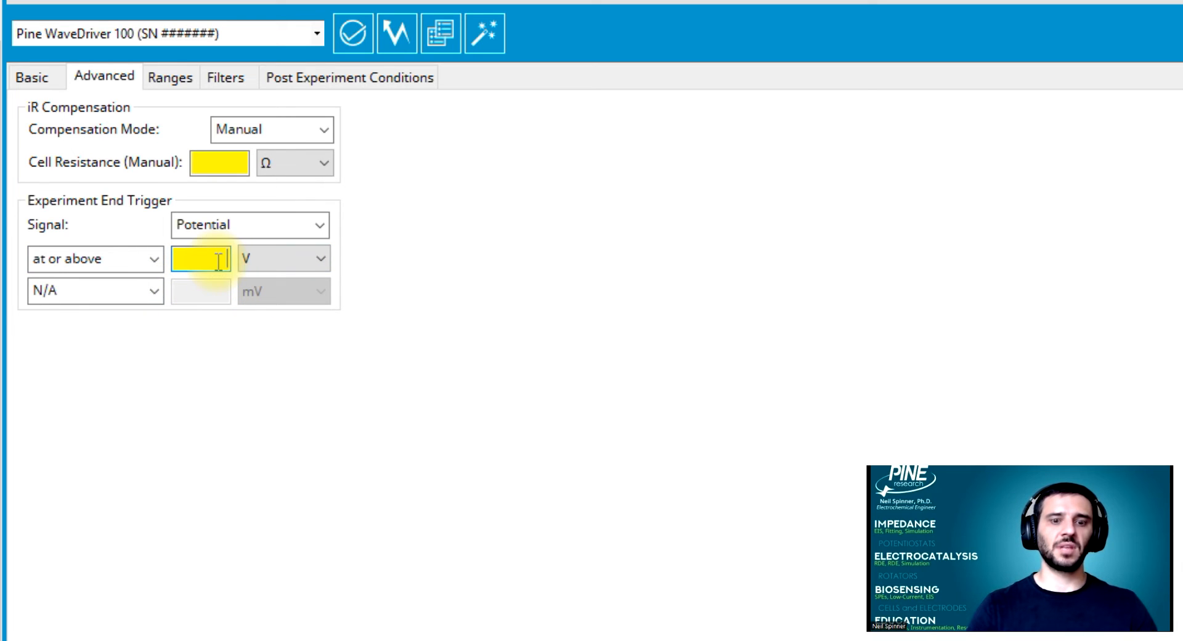
pyautogui.write('4')
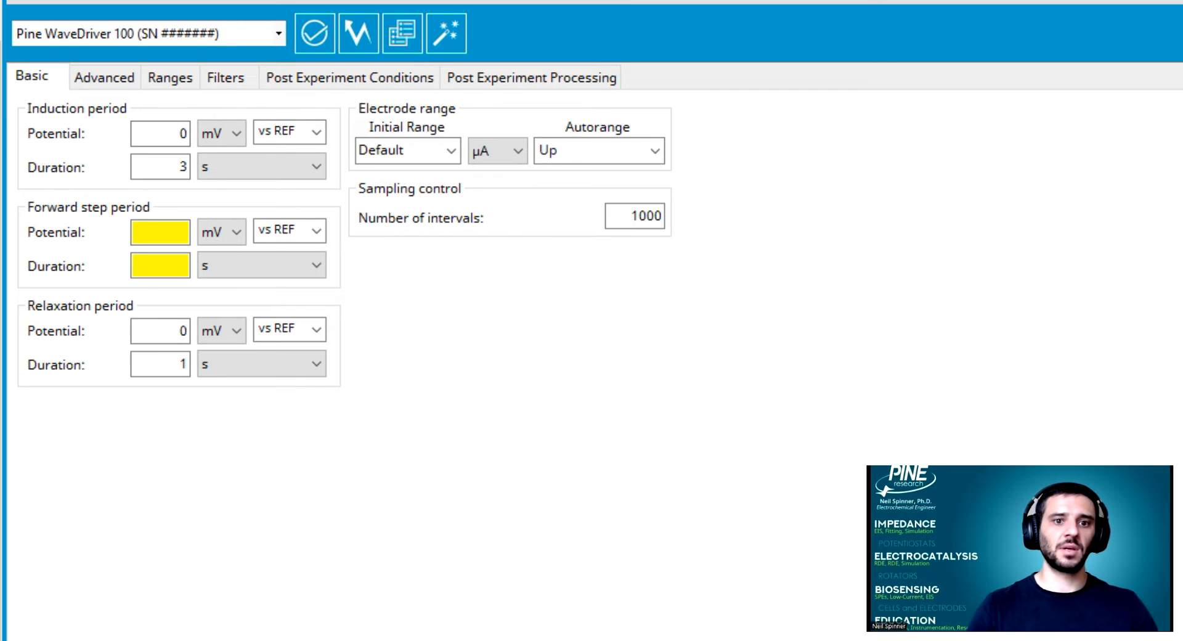
# Review the electrode ranges, filters and post-experiment conditions of the 03a - CA Other Tabs experiment
pyautogui.click(181, 77)
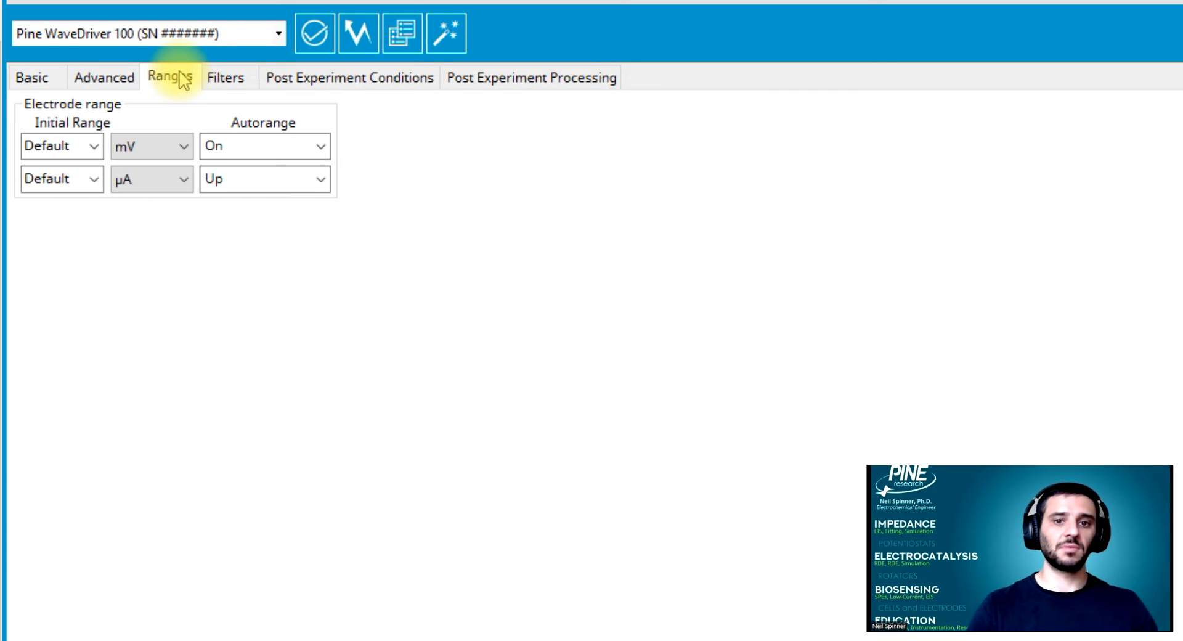
pyautogui.click(227, 79)
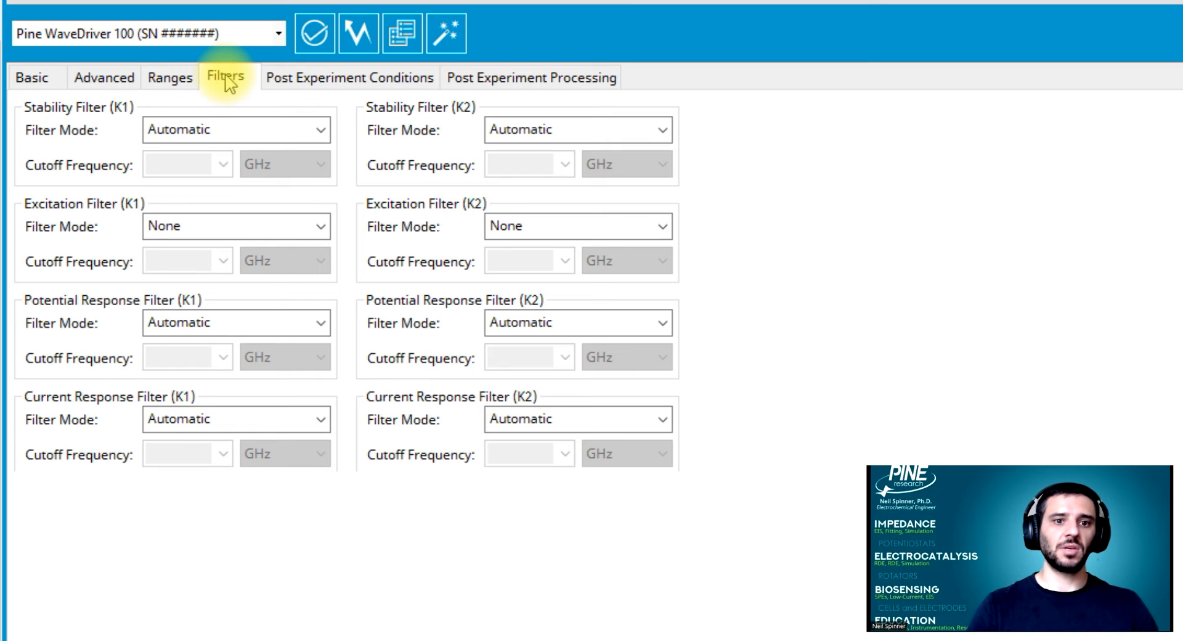
pyautogui.click(323, 85)
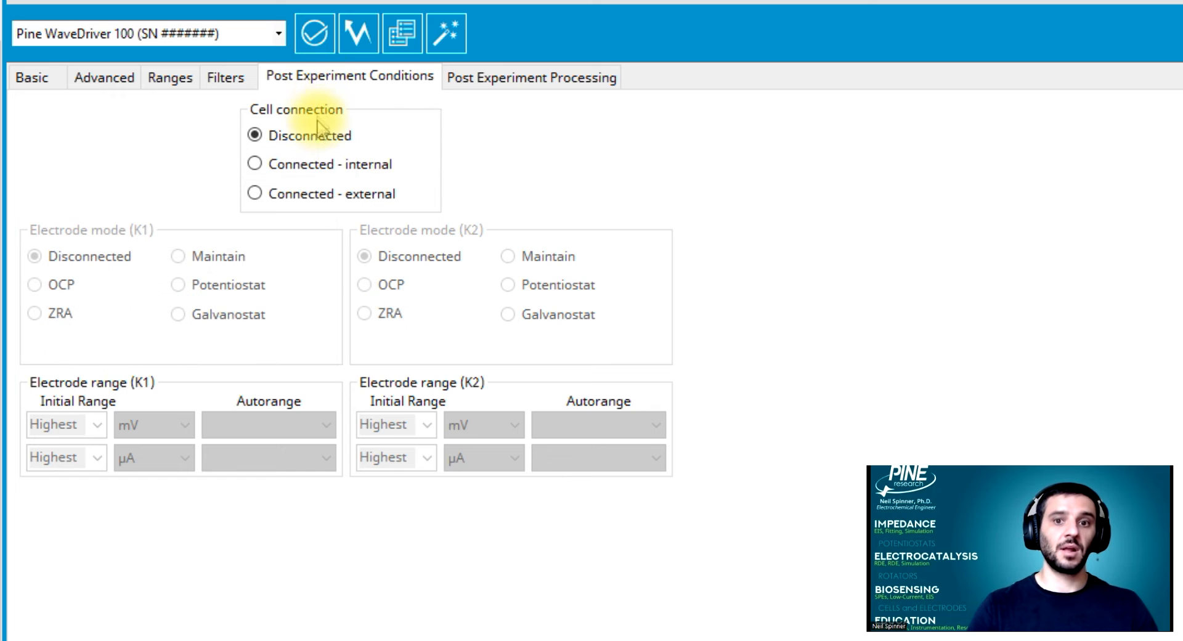
# Try an external post-experiment cell connection with K1 in Potentiostat mode, and return the cell connection to Disconnected
pyautogui.click(283, 194)
pyautogui.click(197, 288)
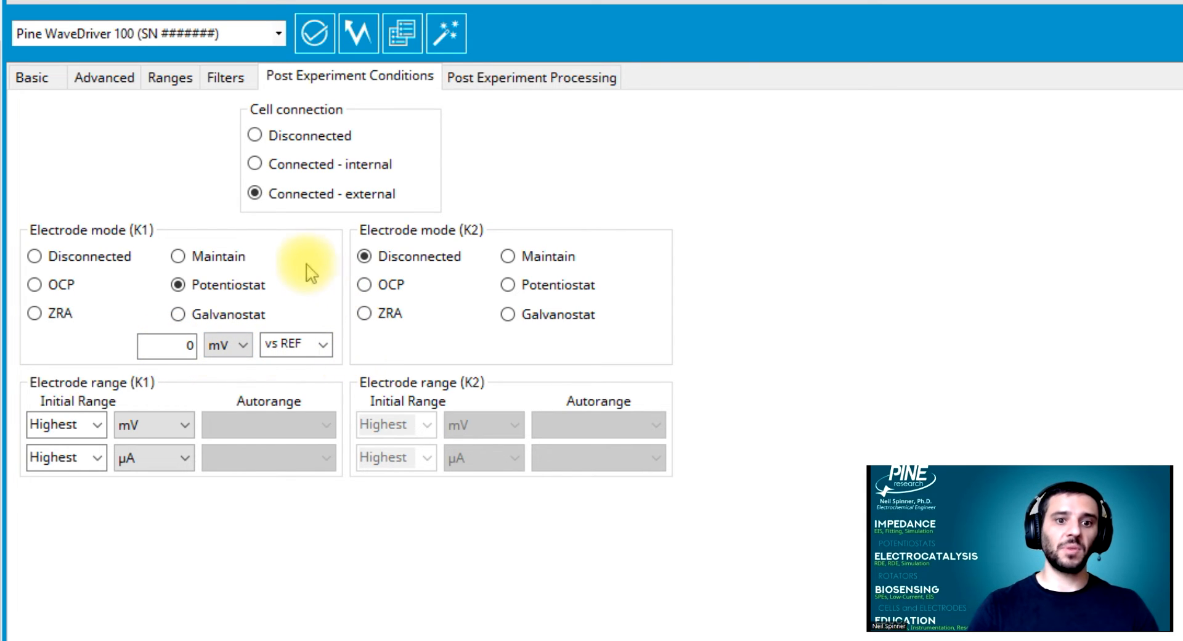
pyautogui.click(255, 136)
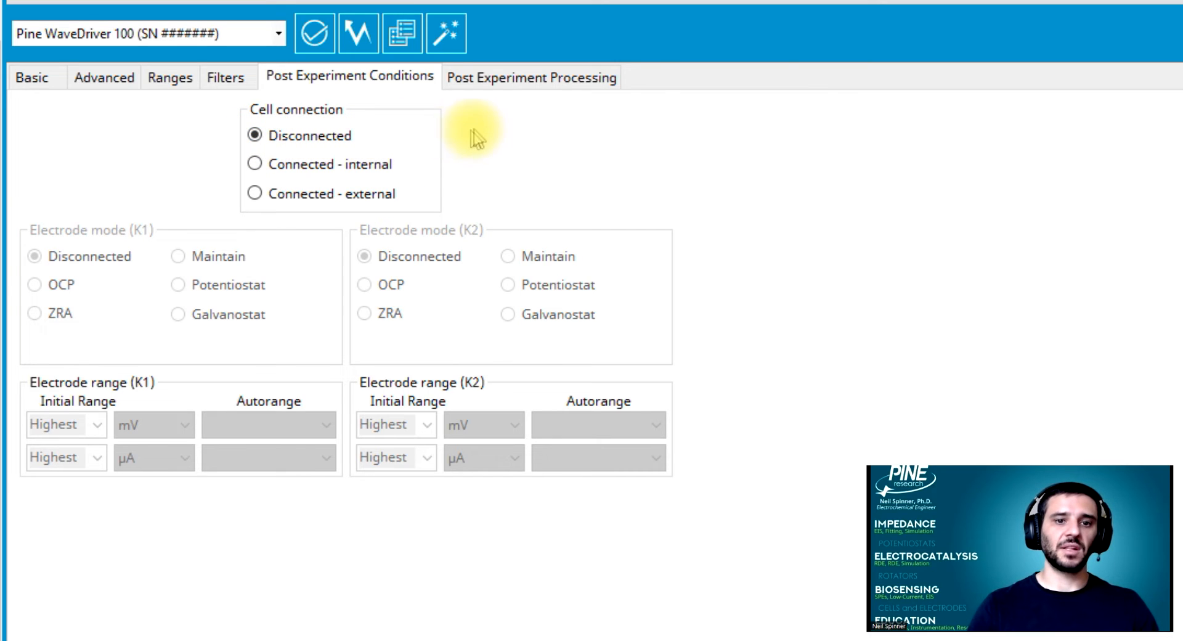
# View the auto-generated plot options for post-experiment processing and open the 04 - Queuing Up Experiments note
pyautogui.click(507, 86)
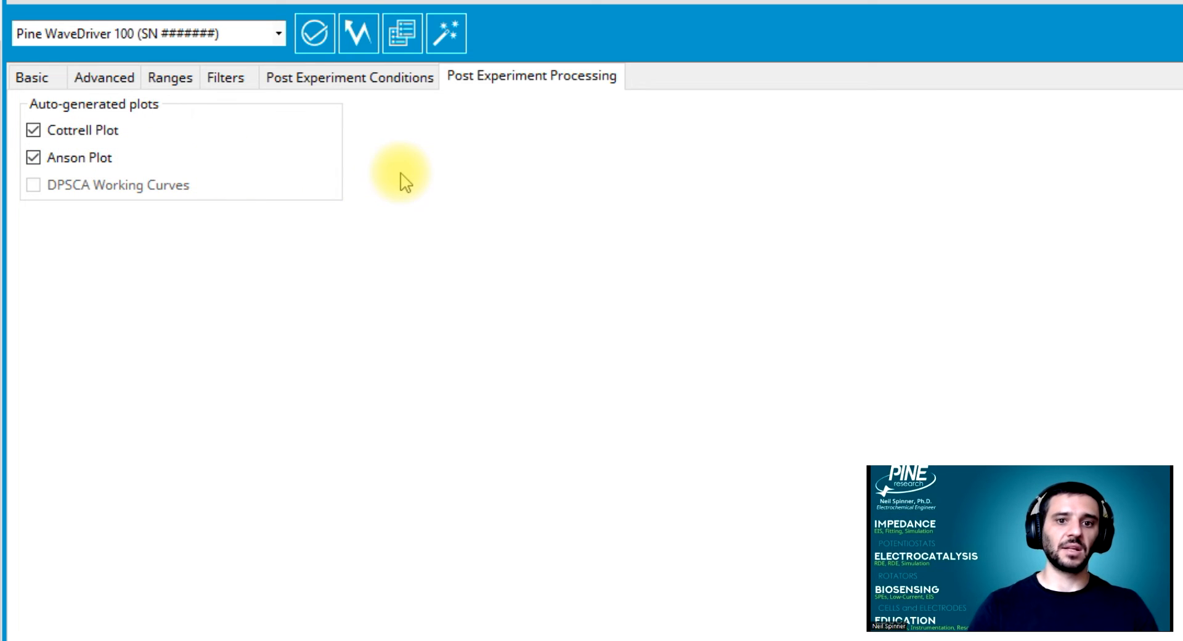
pyautogui.click(103, 523)
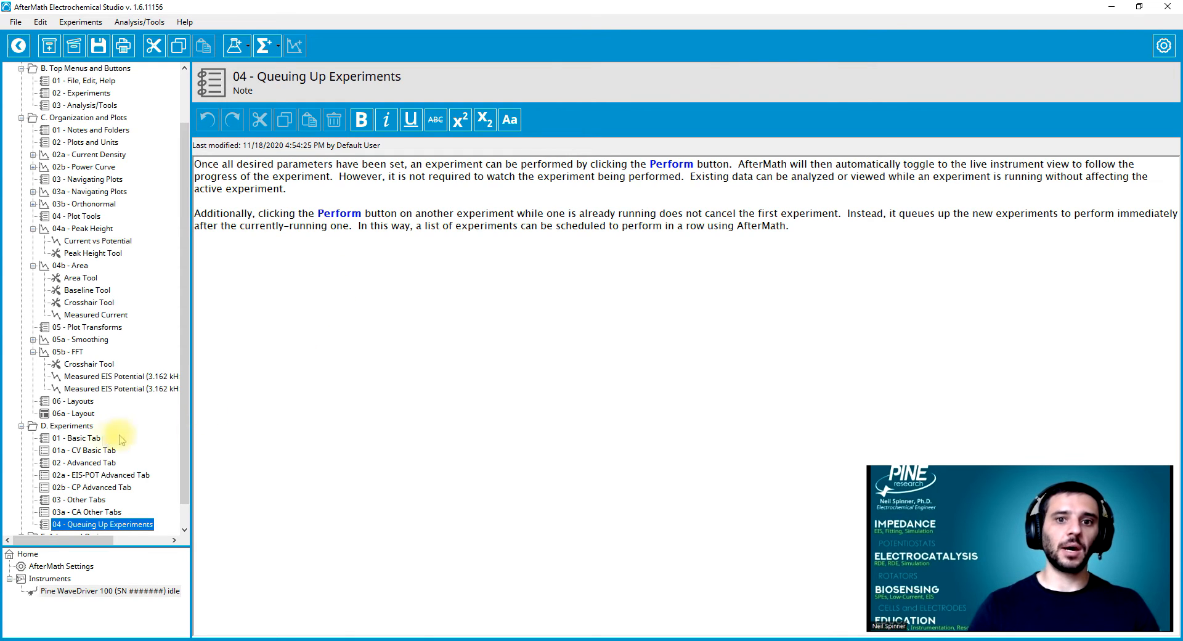
# Submit the 01a - CV Basic Tab experiment to the instrument three times and view the instrument's experiment queue
pyautogui.click(73, 450)
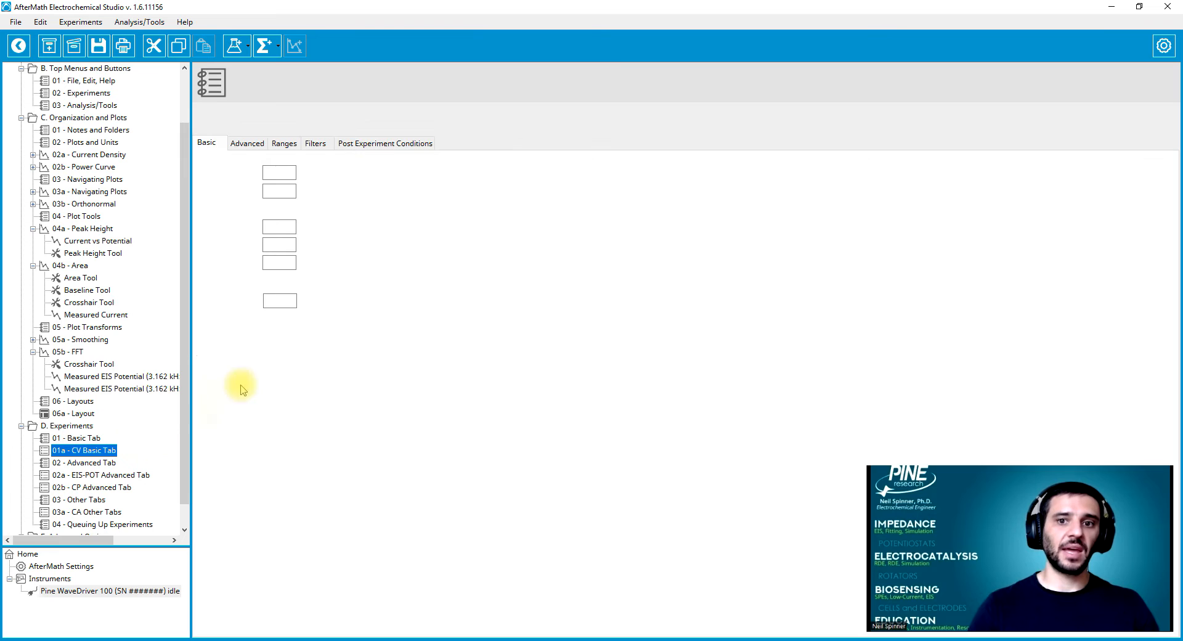
pyautogui.click(389, 121)
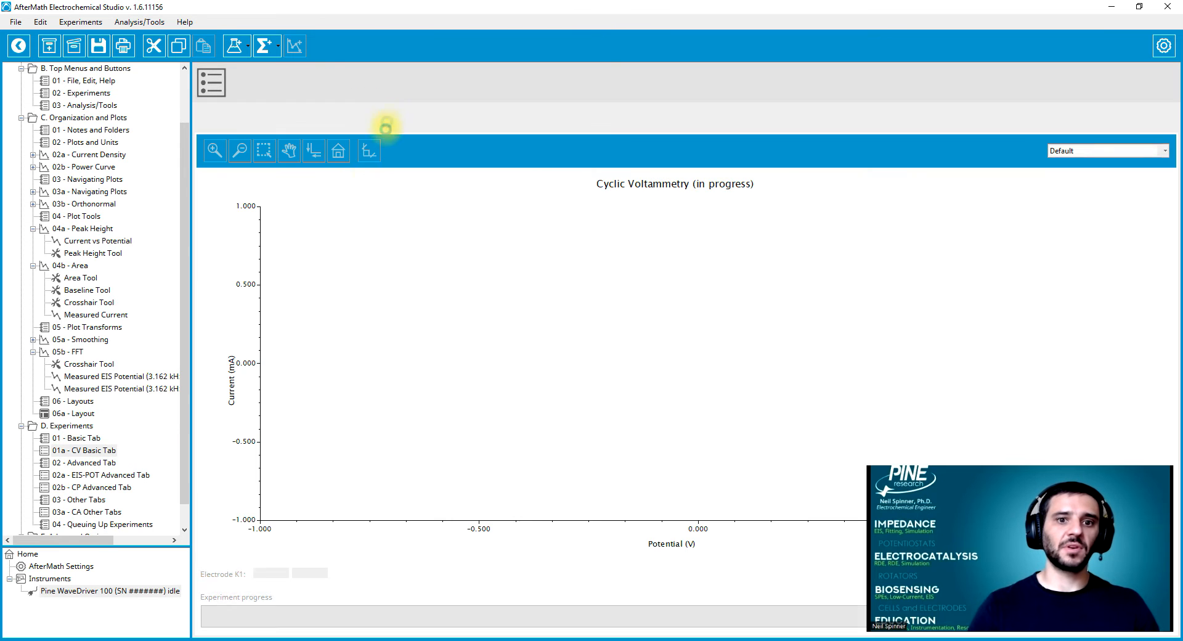
pyautogui.click(94, 452)
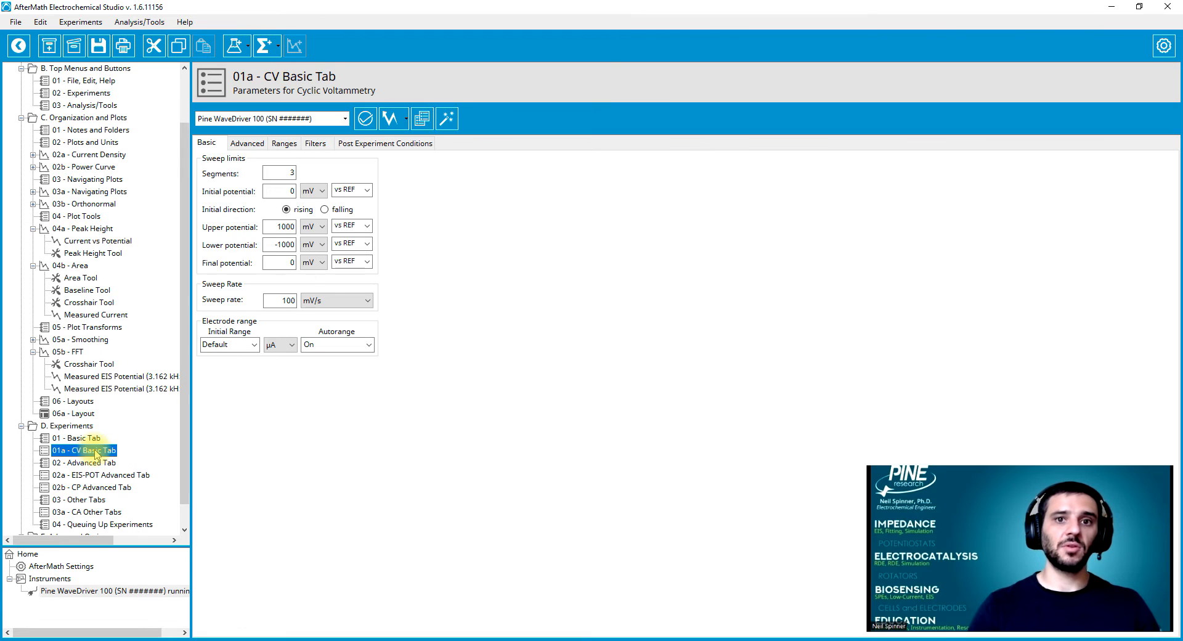
pyautogui.click(391, 119)
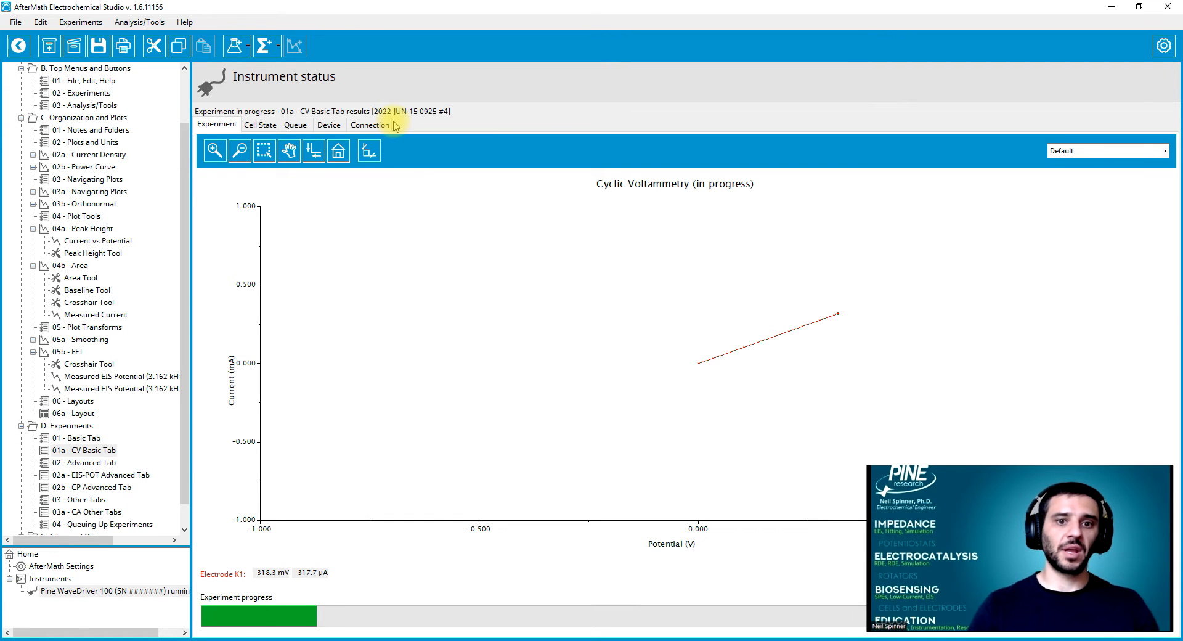
pyautogui.click(97, 450)
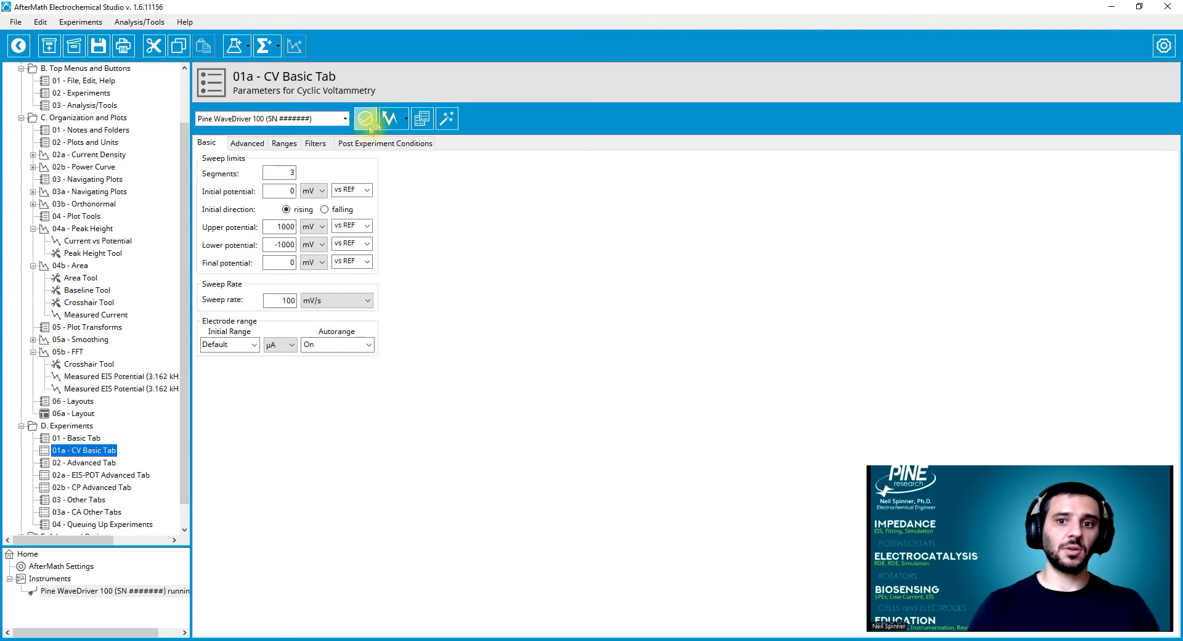
pyautogui.click(366, 119)
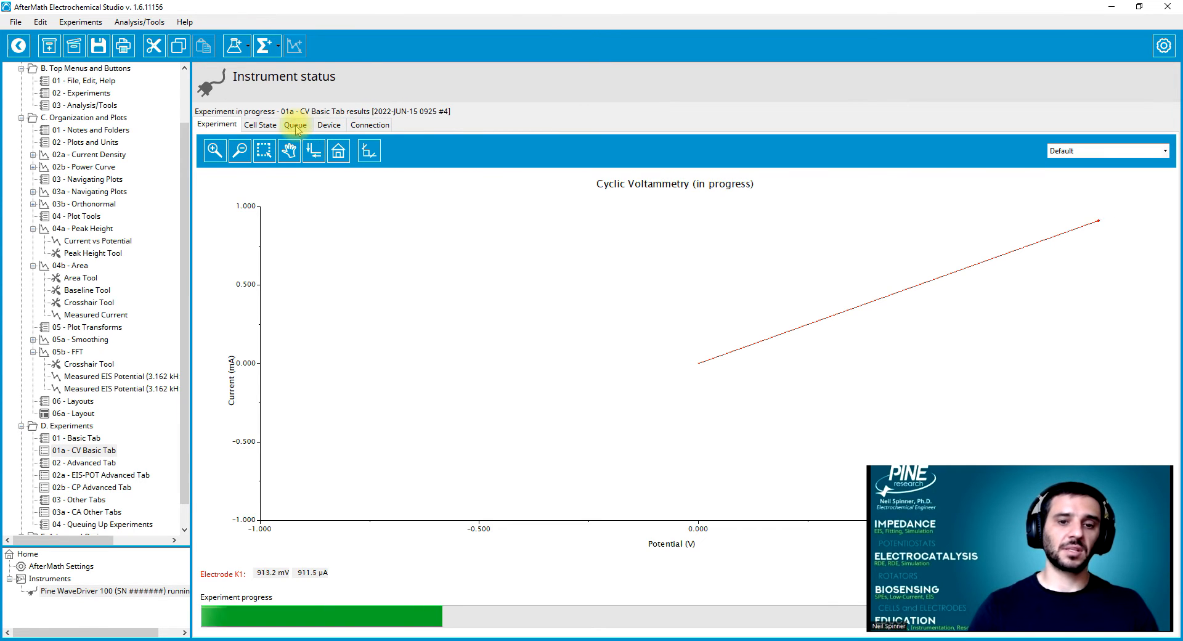
pyautogui.click(294, 125)
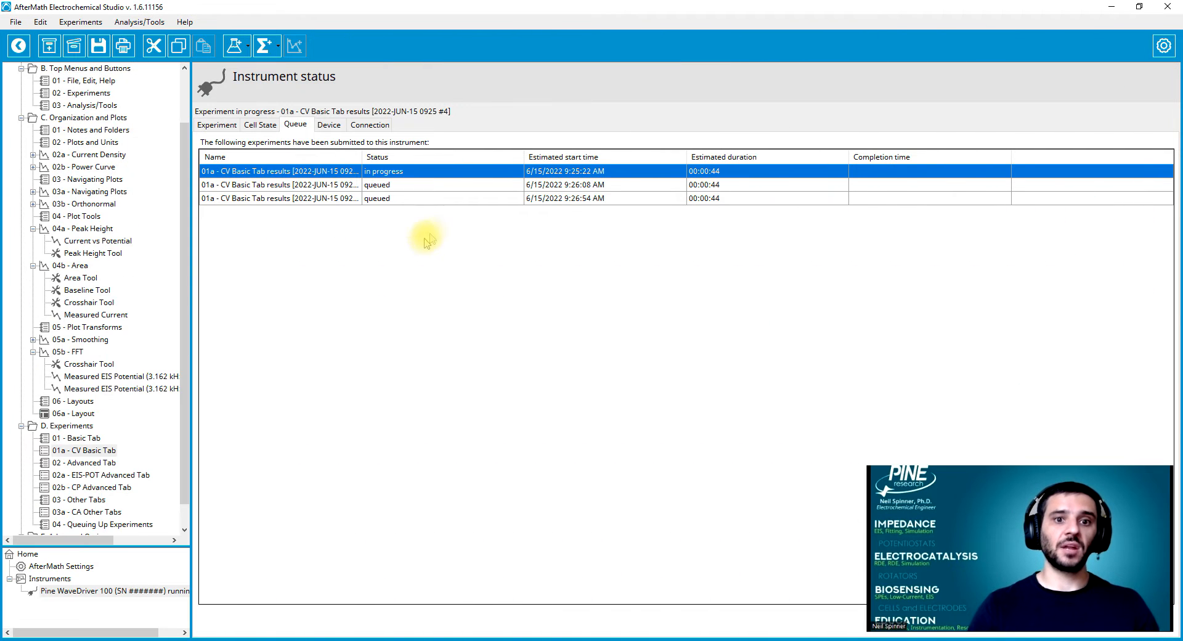
# Expand the E. Advanced Options folder, read the 01 - Sequences note and open 01a - Sequence
pyautogui.moveTo(185, 455); pyautogui.dragTo(183, 489)
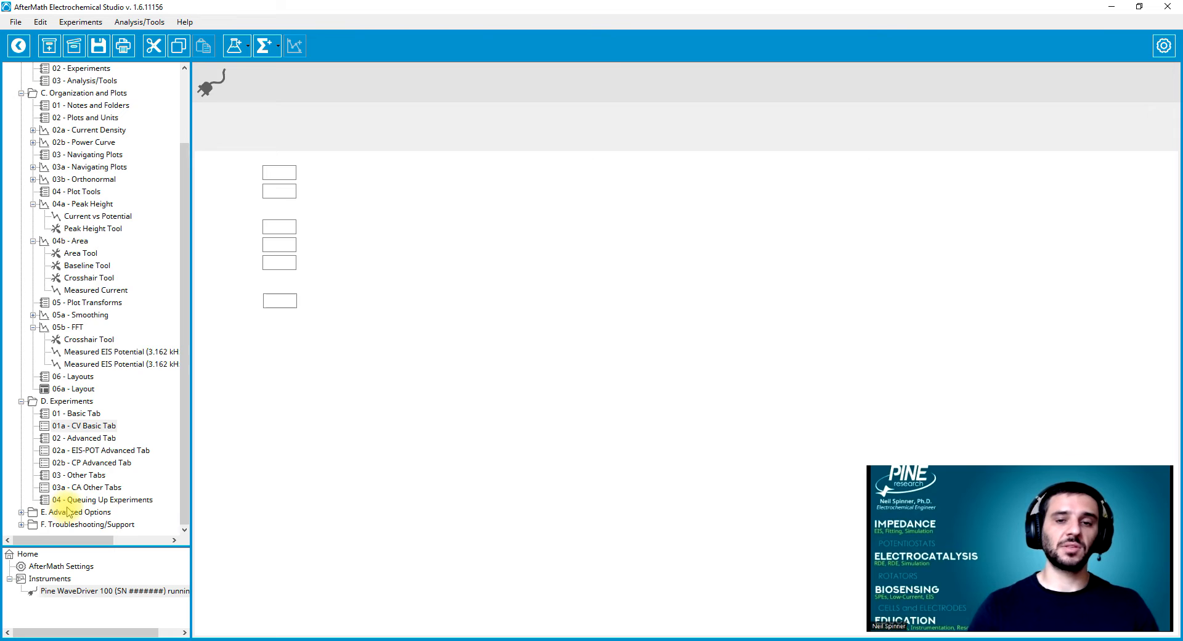
pyautogui.doubleClick(68, 511)
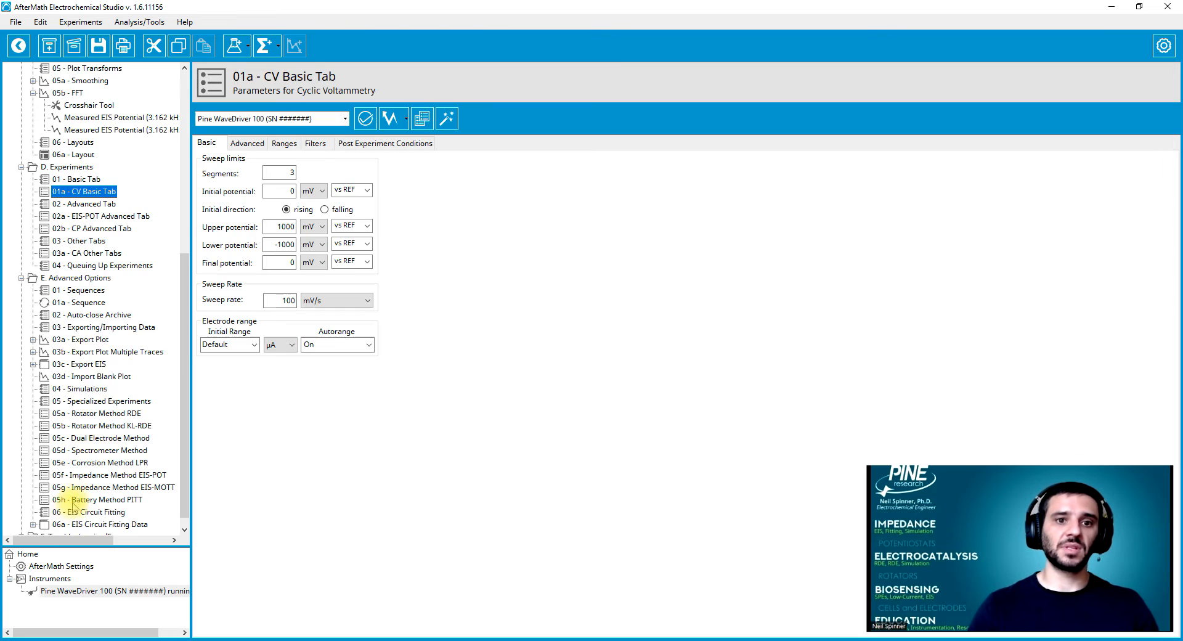
pyautogui.click(79, 290)
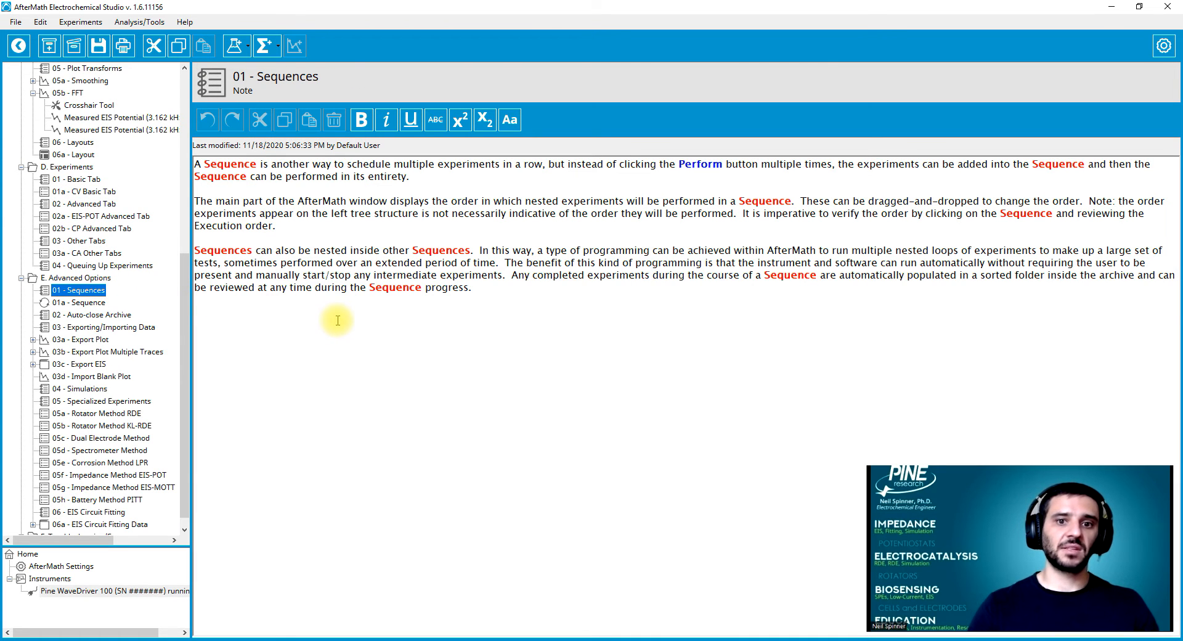
pyautogui.click(357, 353)
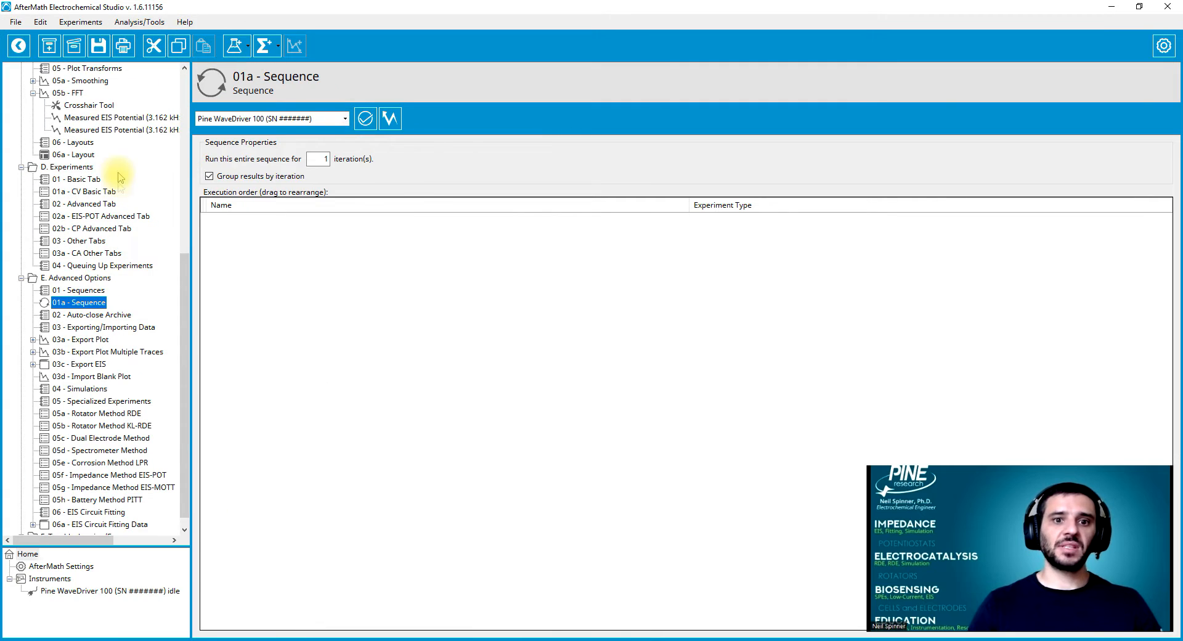
# Add Cyclic Voltammetry, Chronopotentiometry and Chronoamperometry experiments to 01a - Sequence and rearrange their execution order
pyautogui.click(81, 22)
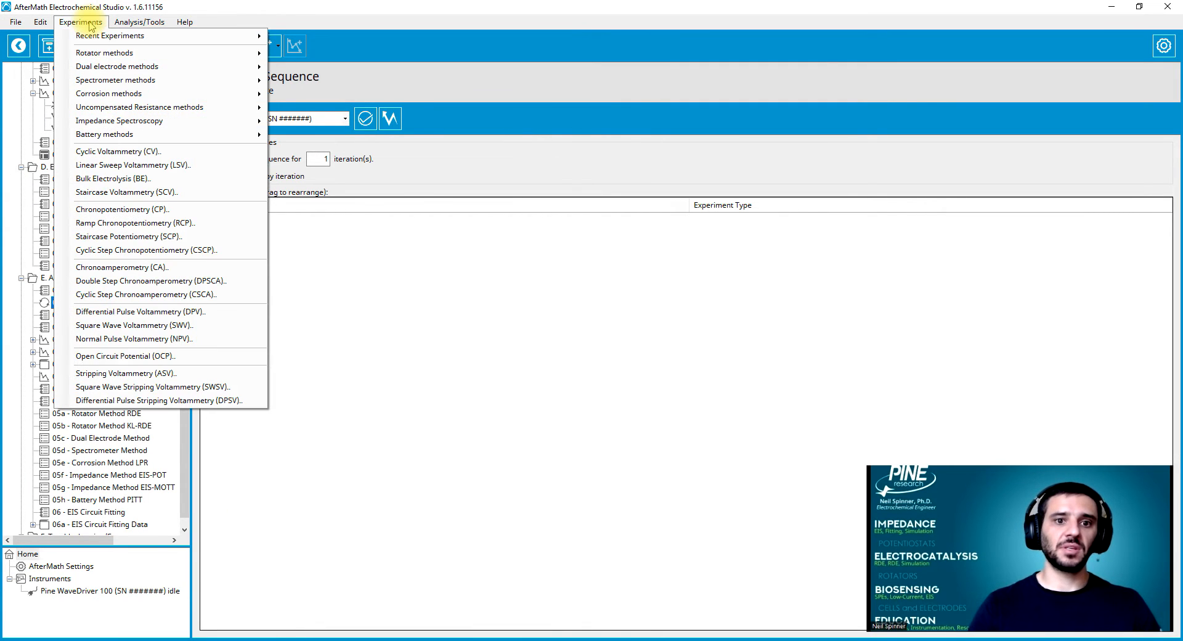
pyautogui.click(142, 153)
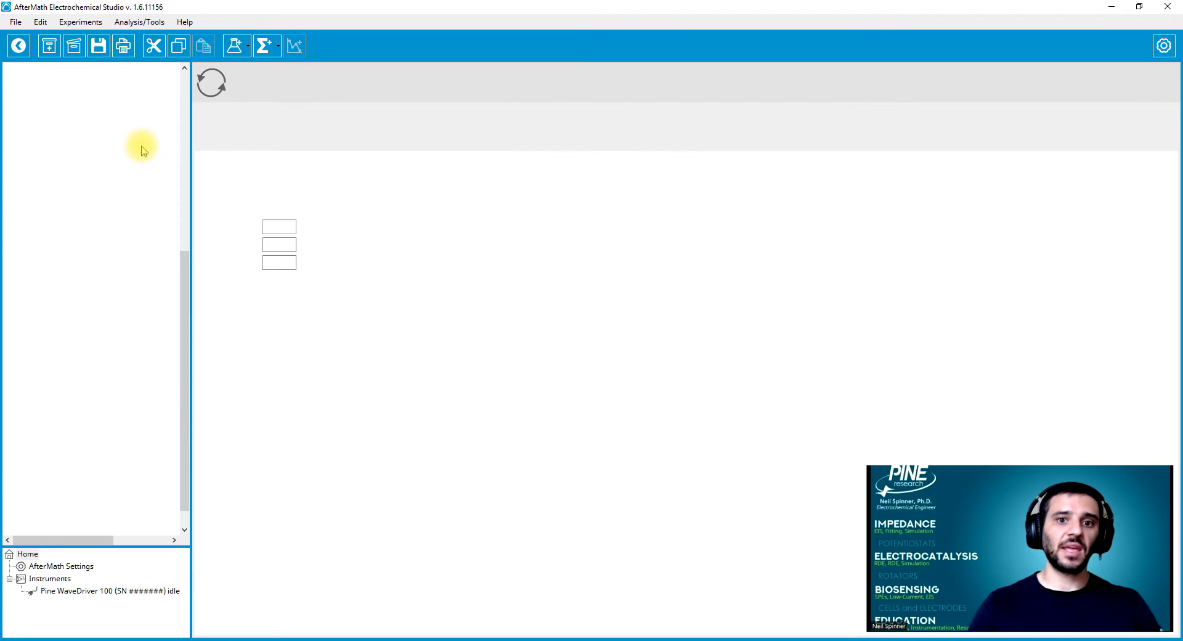
pyautogui.click(95, 23)
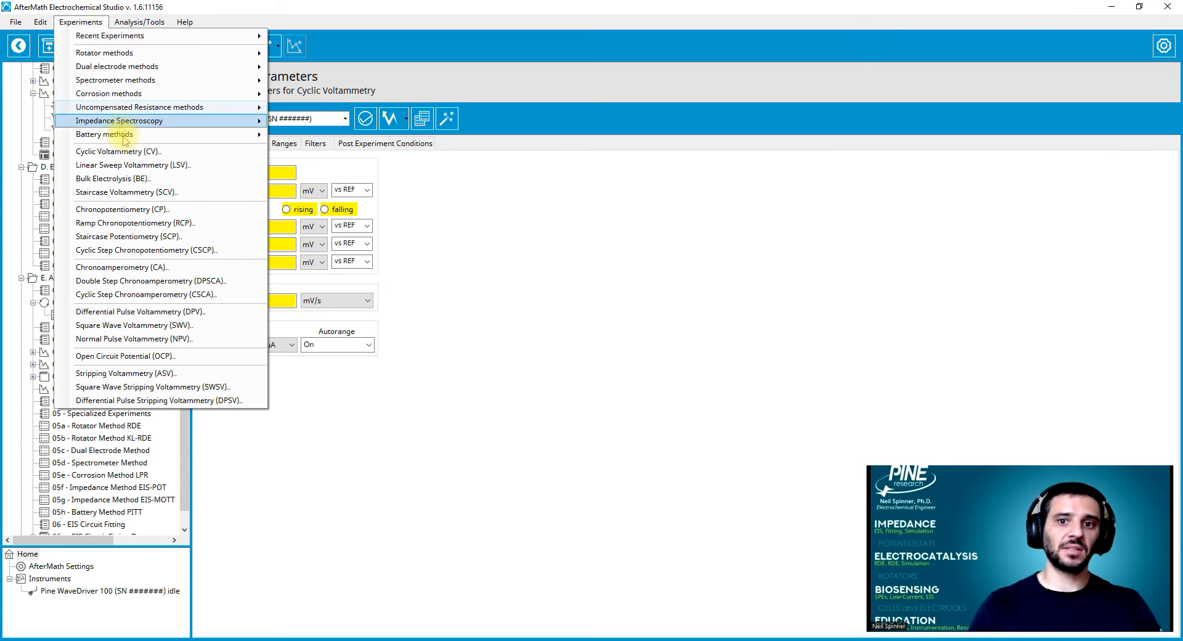
pyautogui.click(151, 209)
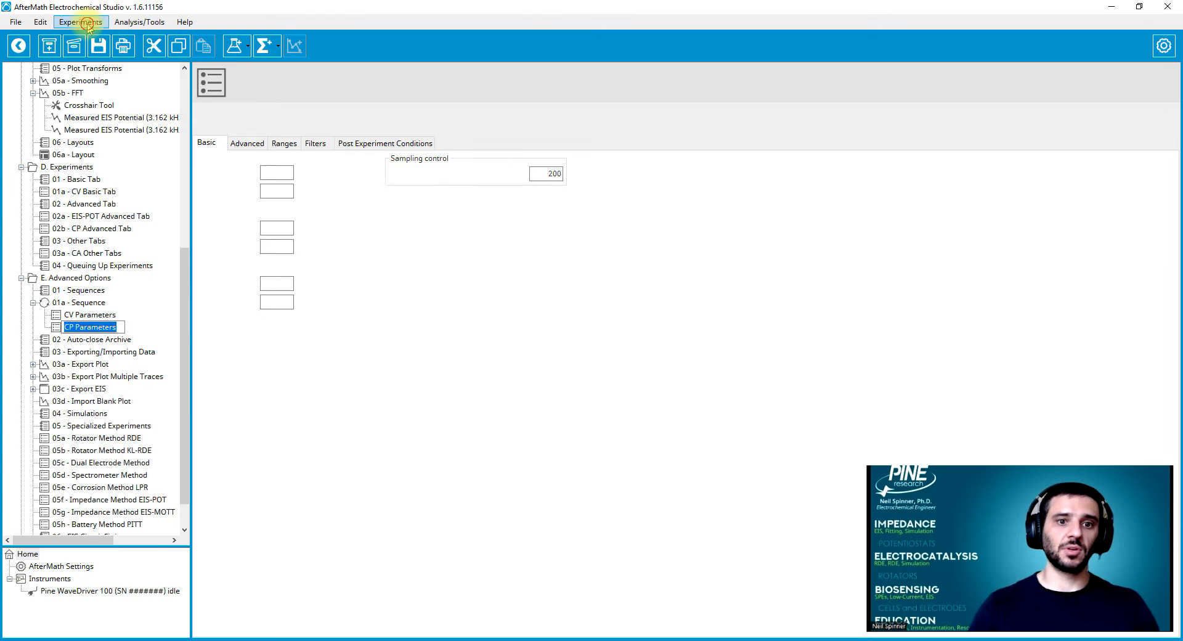
pyautogui.click(81, 23)
pyautogui.click(140, 266)
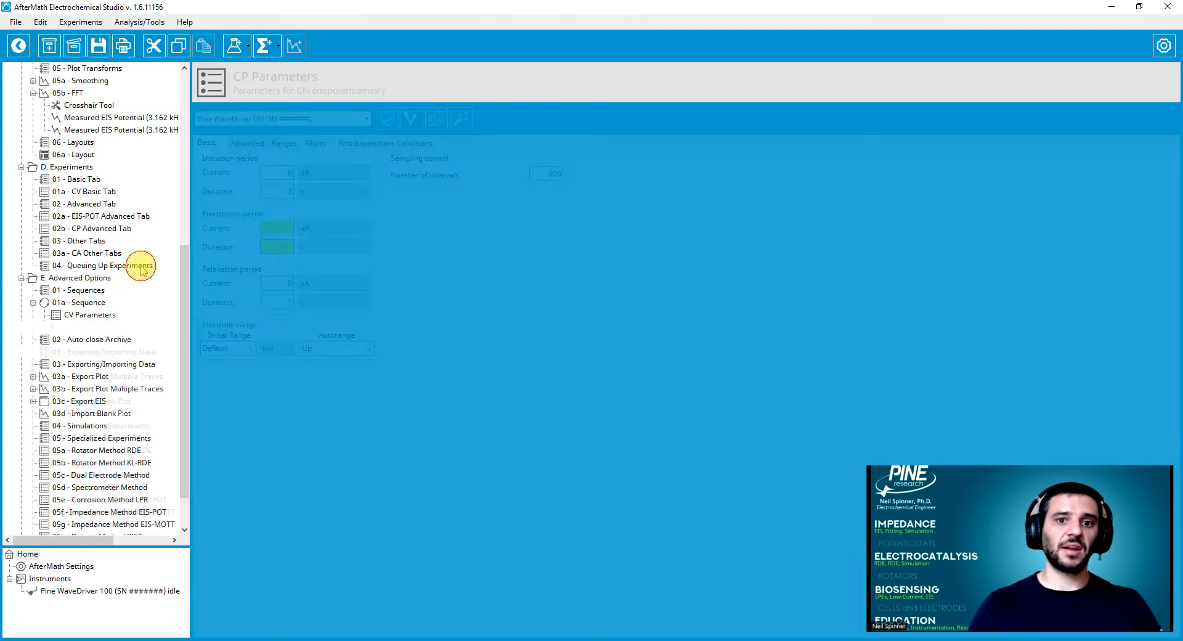
pyautogui.click(78, 302)
pyautogui.moveTo(253, 222); pyautogui.dragTo(247, 255)
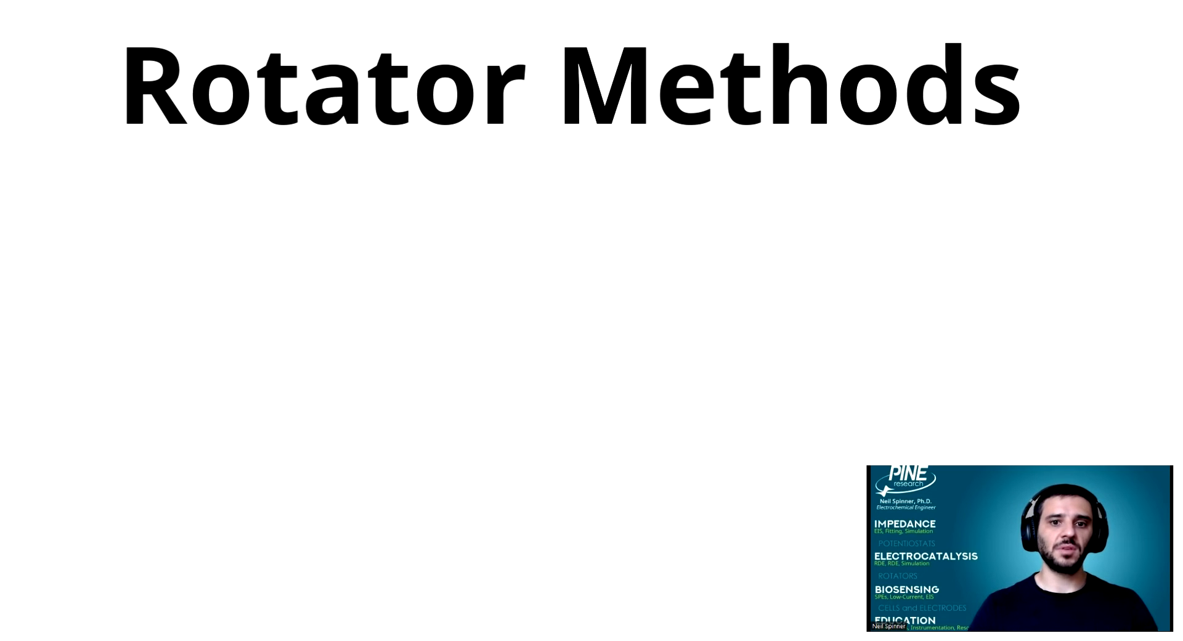
pyautogui.press('Right')
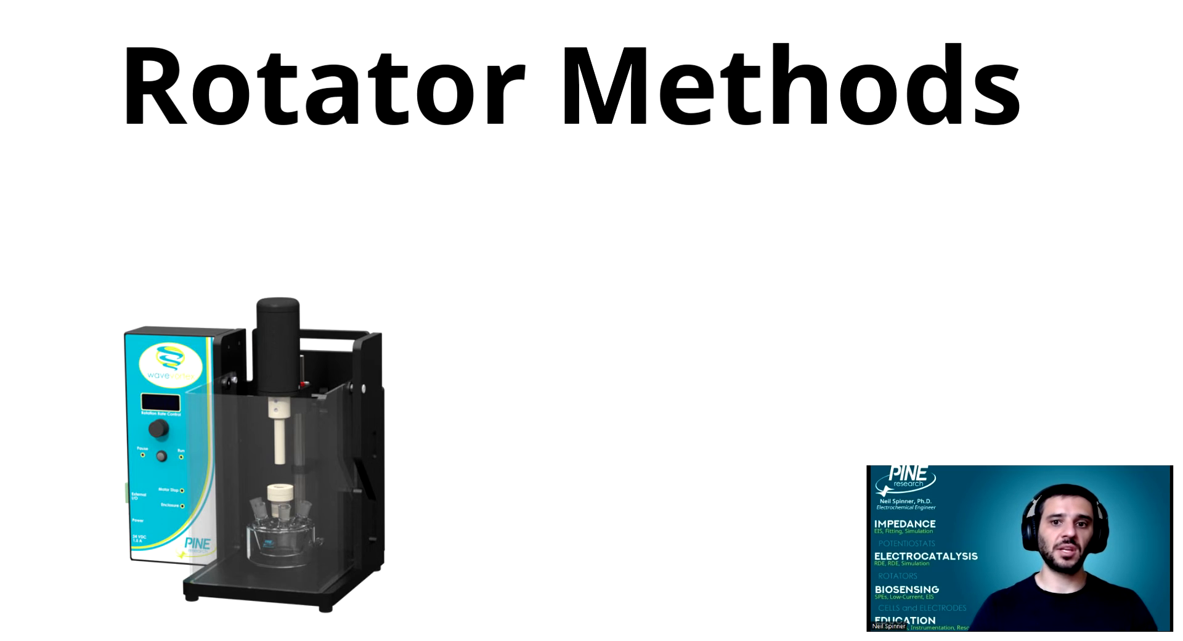
pyautogui.press('Right')
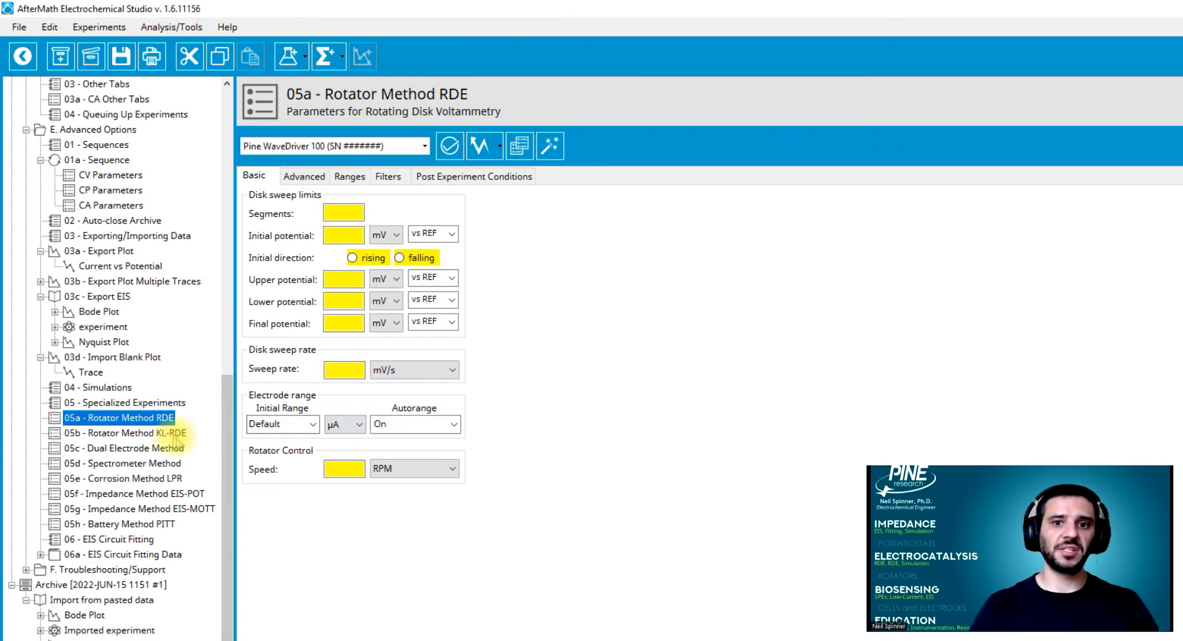
# Review the basic parameters of the 05b - Rotator Method KL-RDE and 05c - Dual Electrode Method experiments, including the dual electrode control modes
pyautogui.click(167, 434)
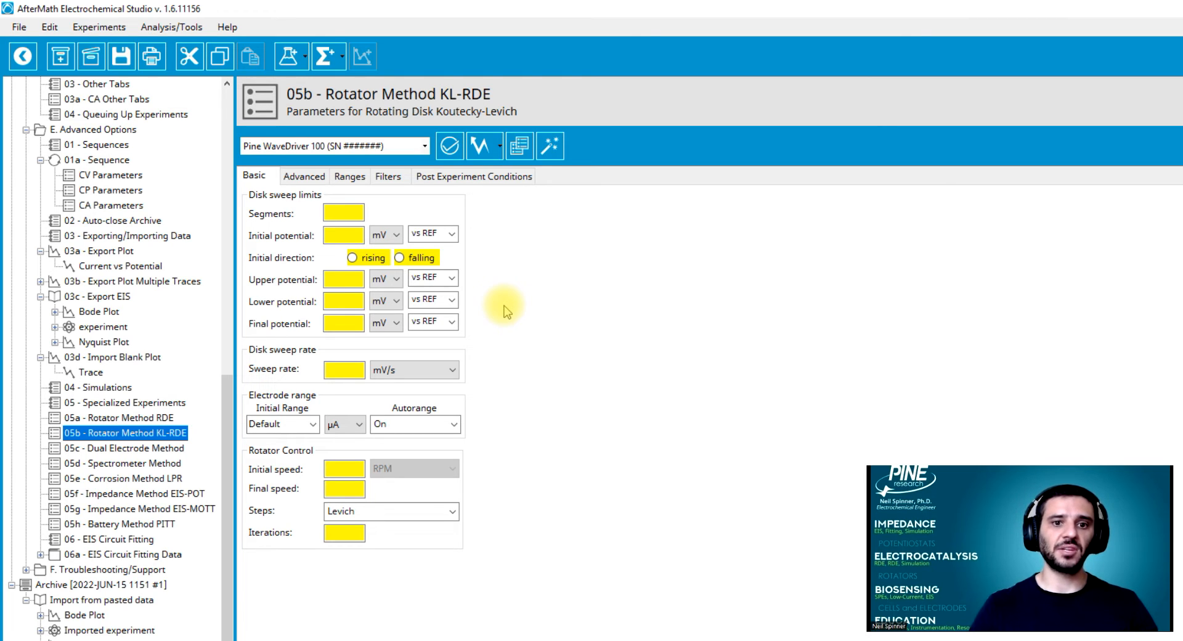
pyautogui.click(153, 451)
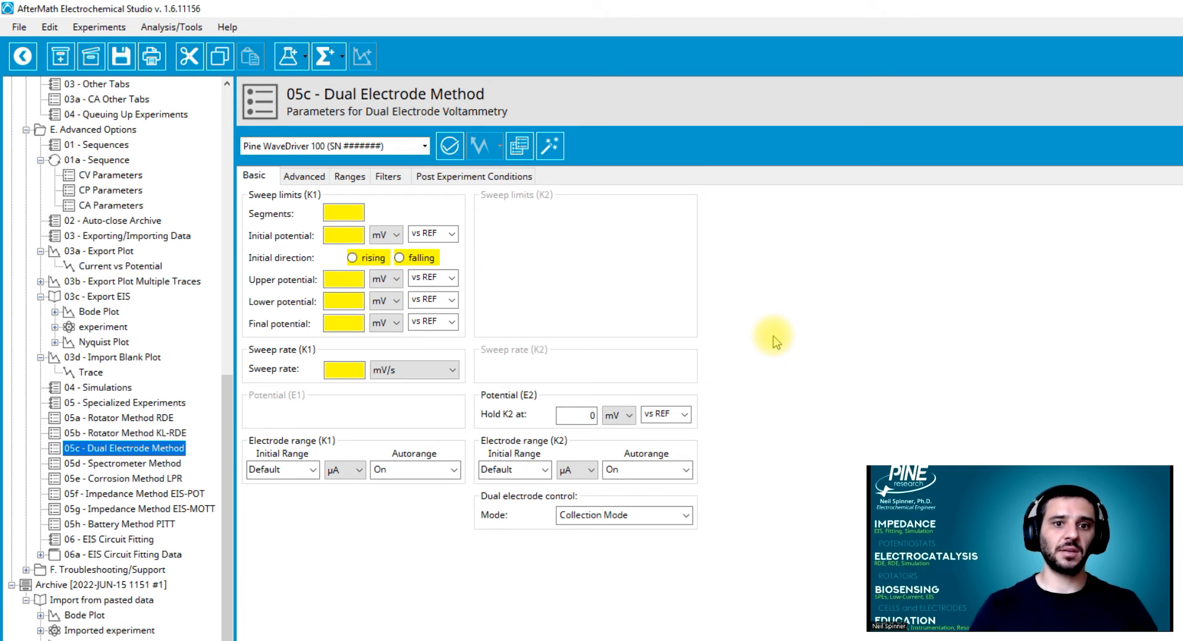
pyautogui.click(686, 515)
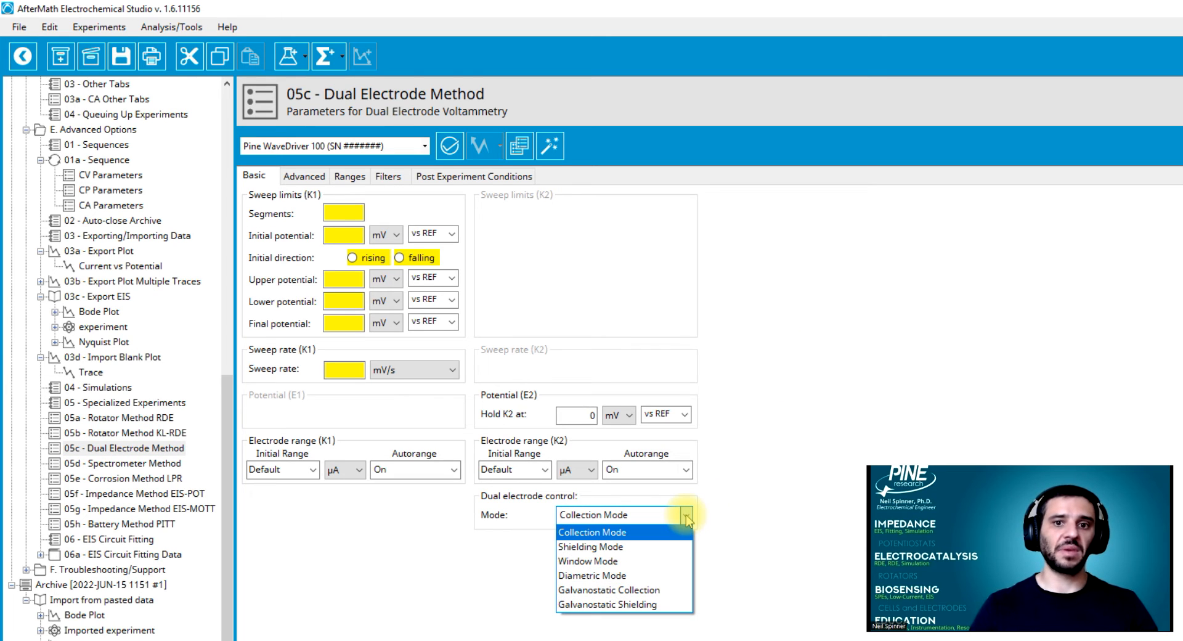
pyautogui.click(685, 515)
# Review the basic parameters of the 05d spectrometer, 05e LPR, 05f EIS-POT, 05g EIS-MOTT and 05h PITT experiments
pyautogui.click(163, 463)
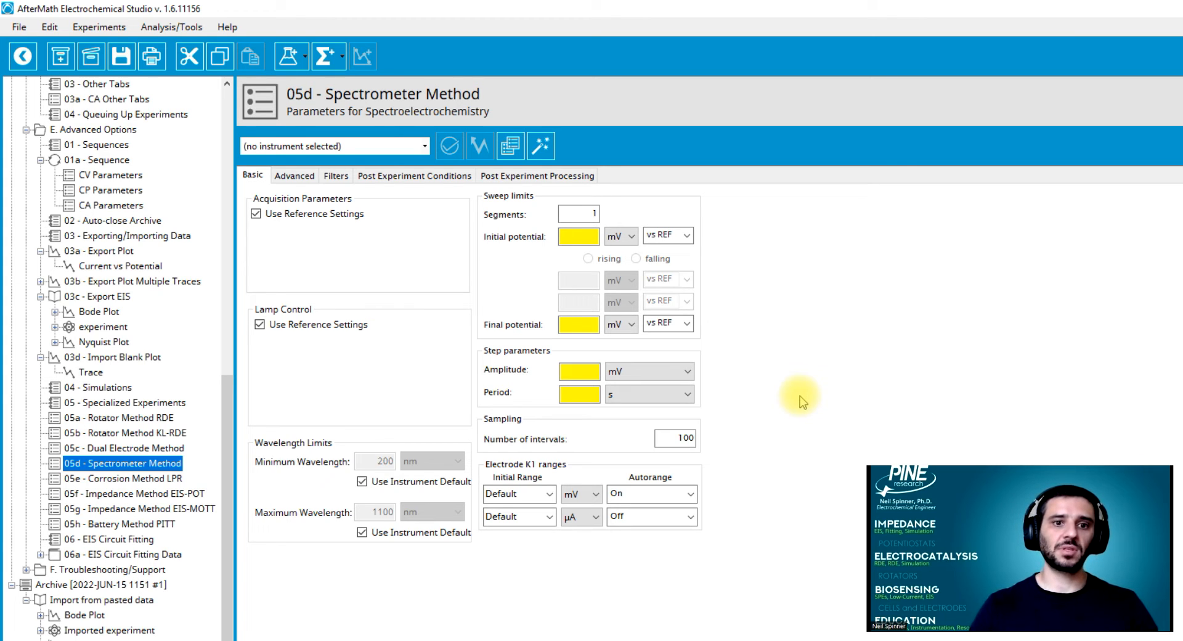
pyautogui.click(148, 478)
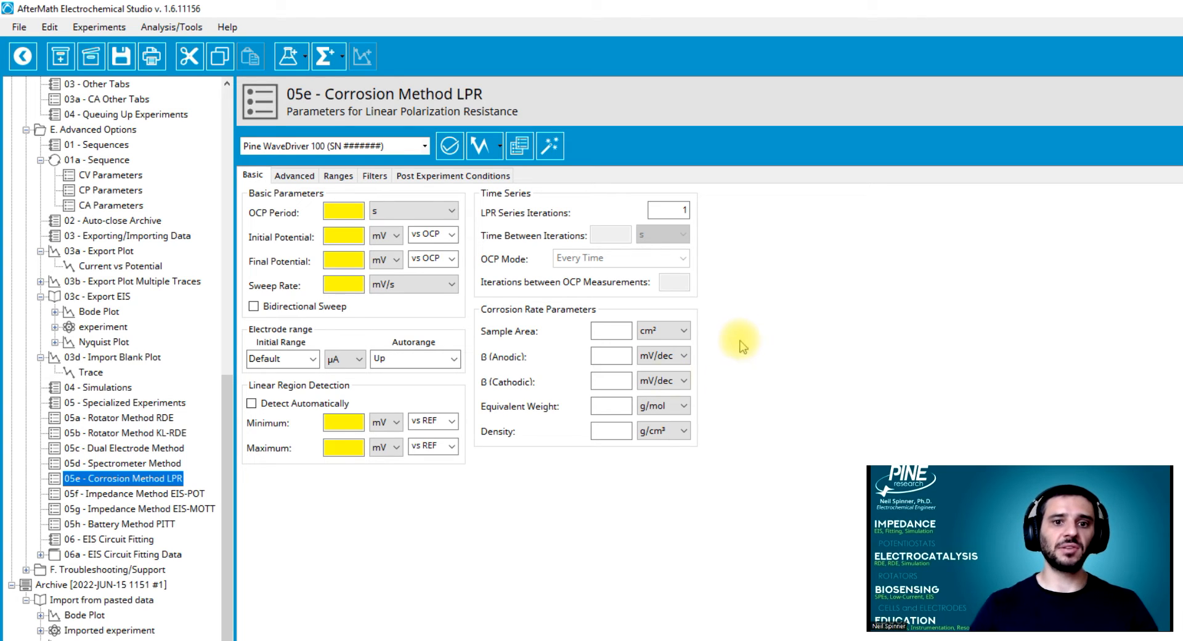
pyautogui.click(157, 494)
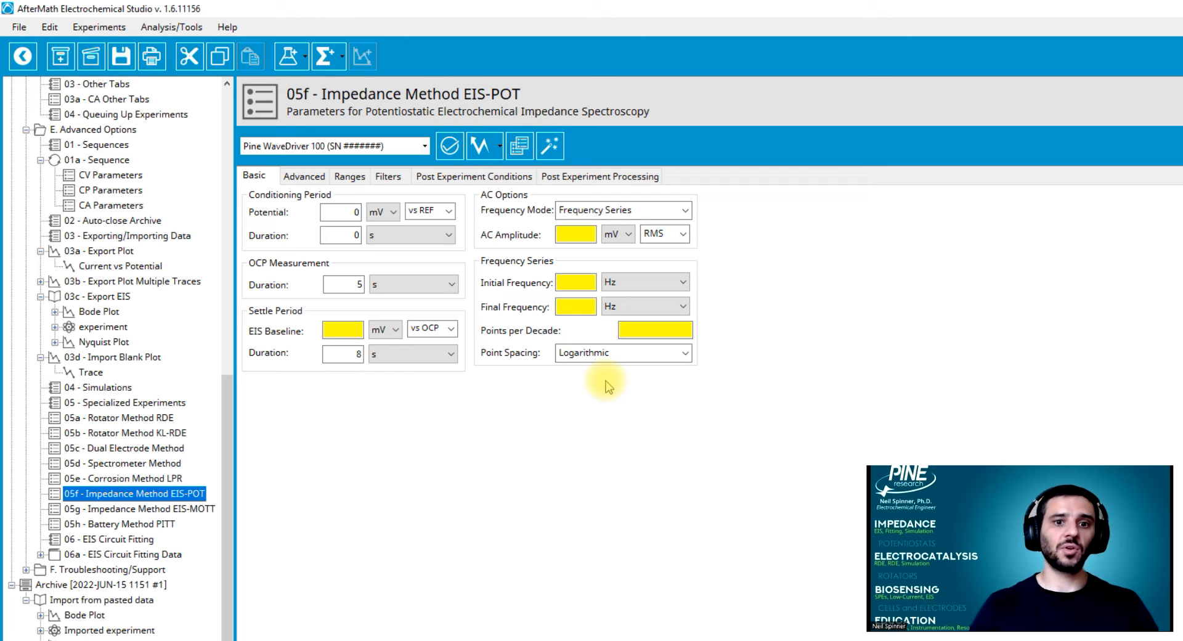
pyautogui.click(197, 508)
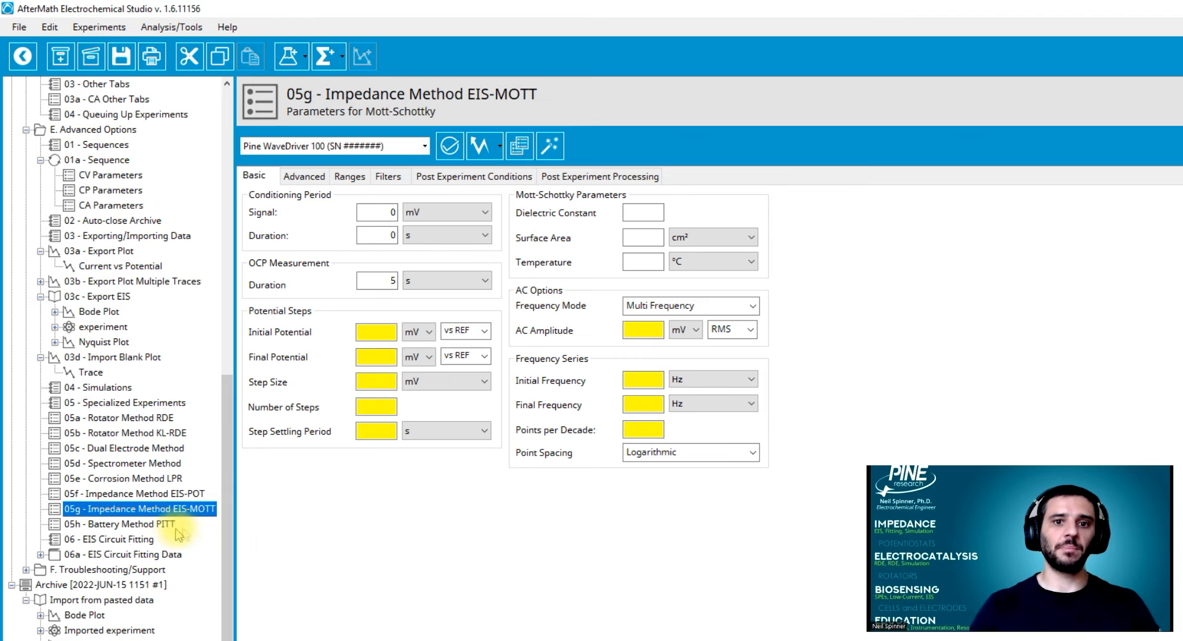
pyautogui.click(147, 525)
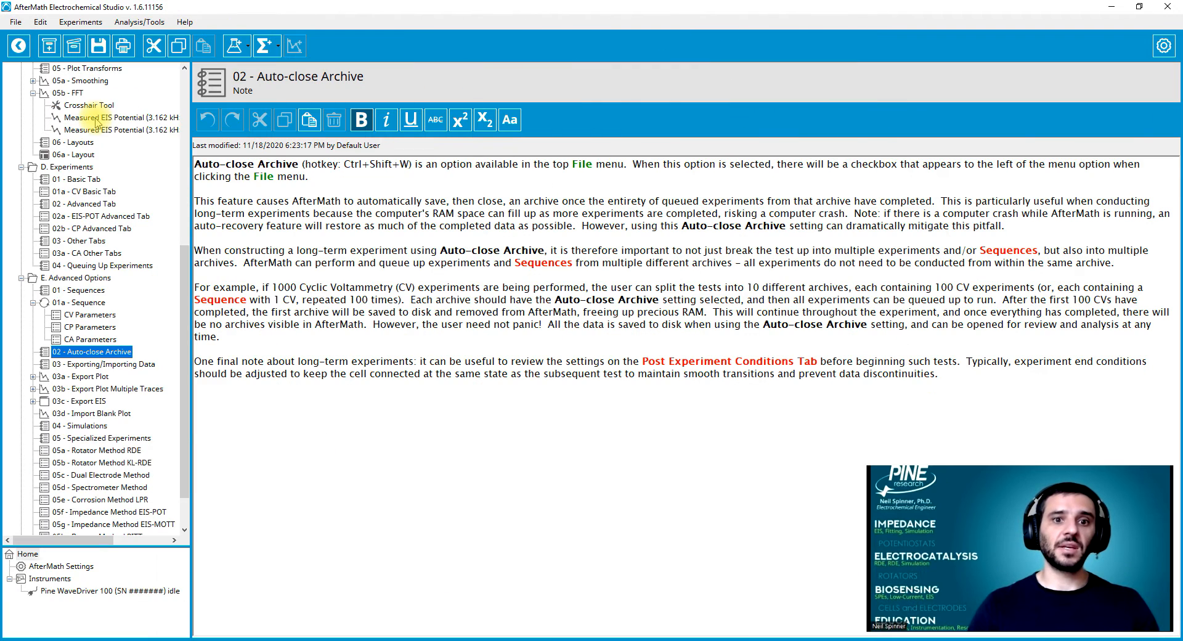
# Copy all points of the ferrocene voltammogram trace in 03a - Export Plot and paste them into a blank Excel sheet from cell A1
pyautogui.click(119, 366)
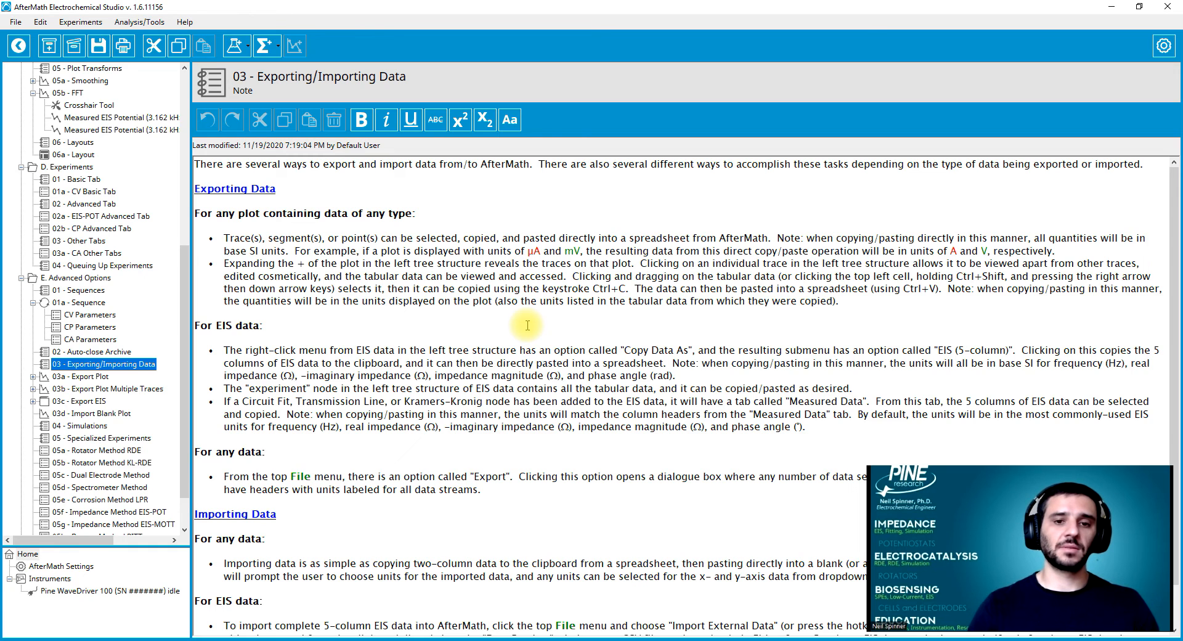
pyautogui.click(86, 376)
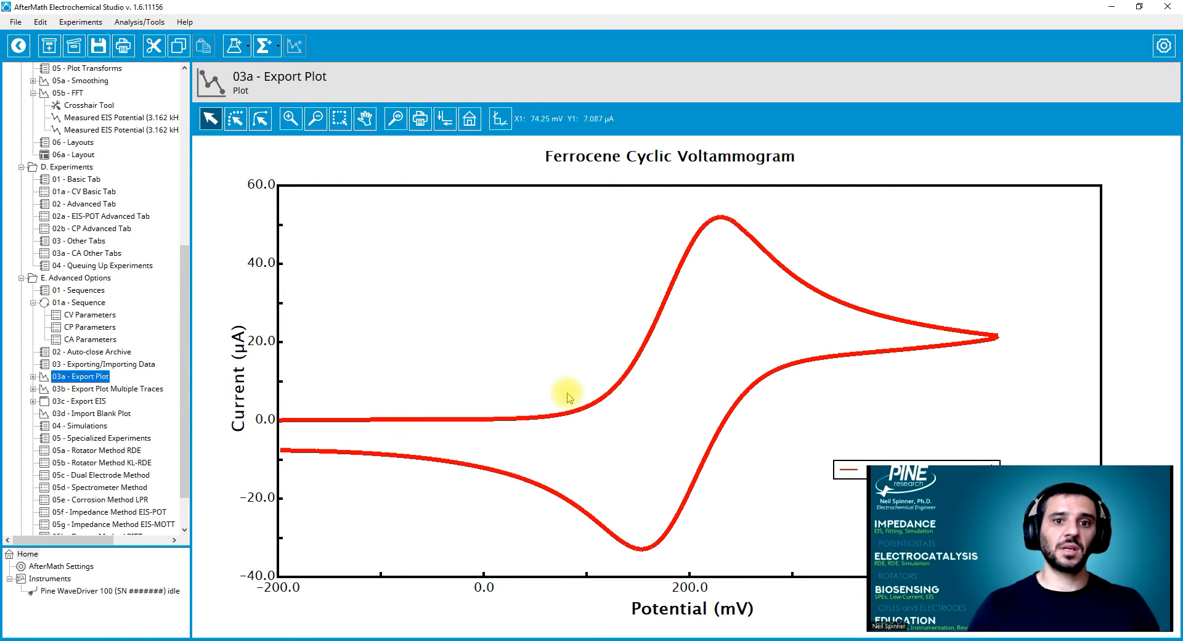
pyautogui.click(614, 392)
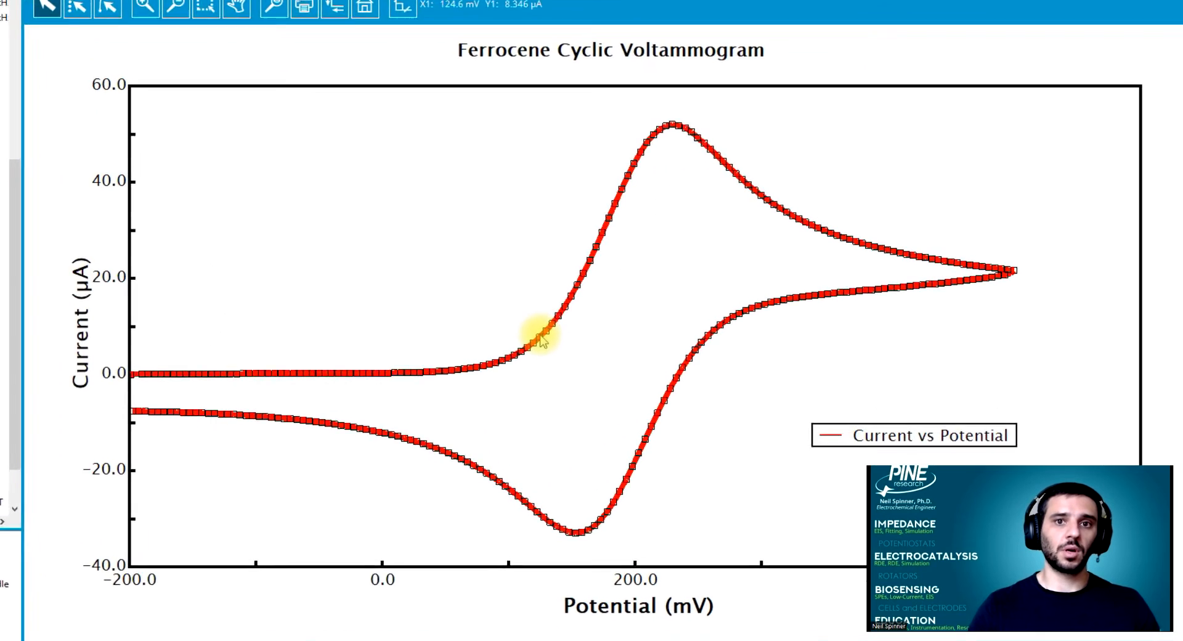
pyautogui.rightClick(613, 392)
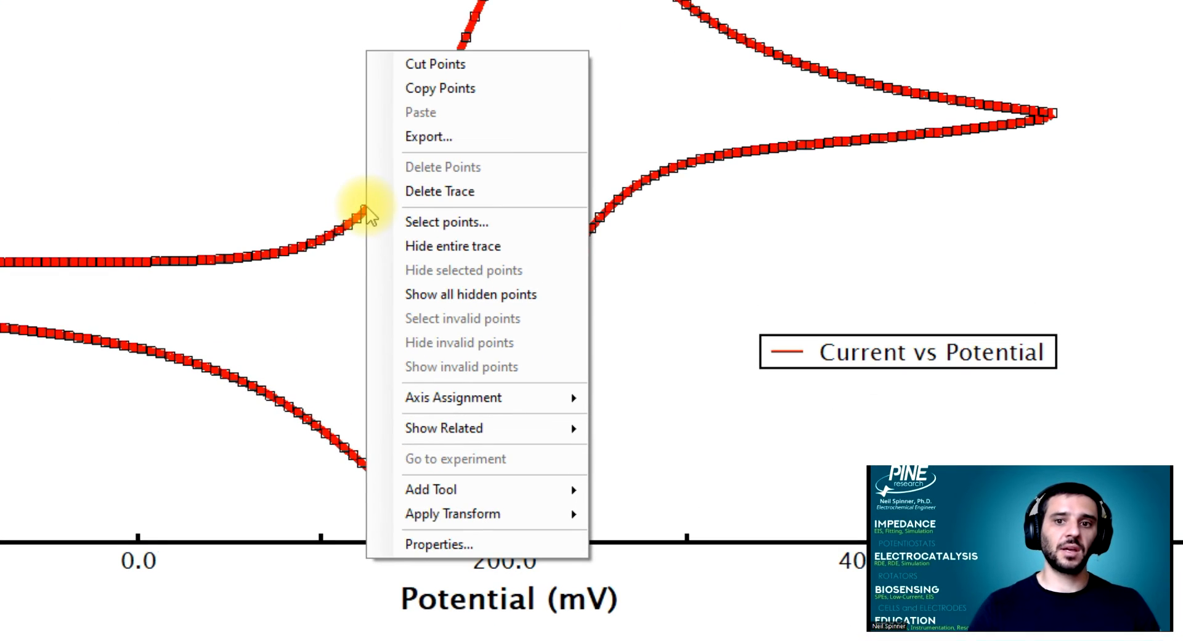
pyautogui.click(509, 93)
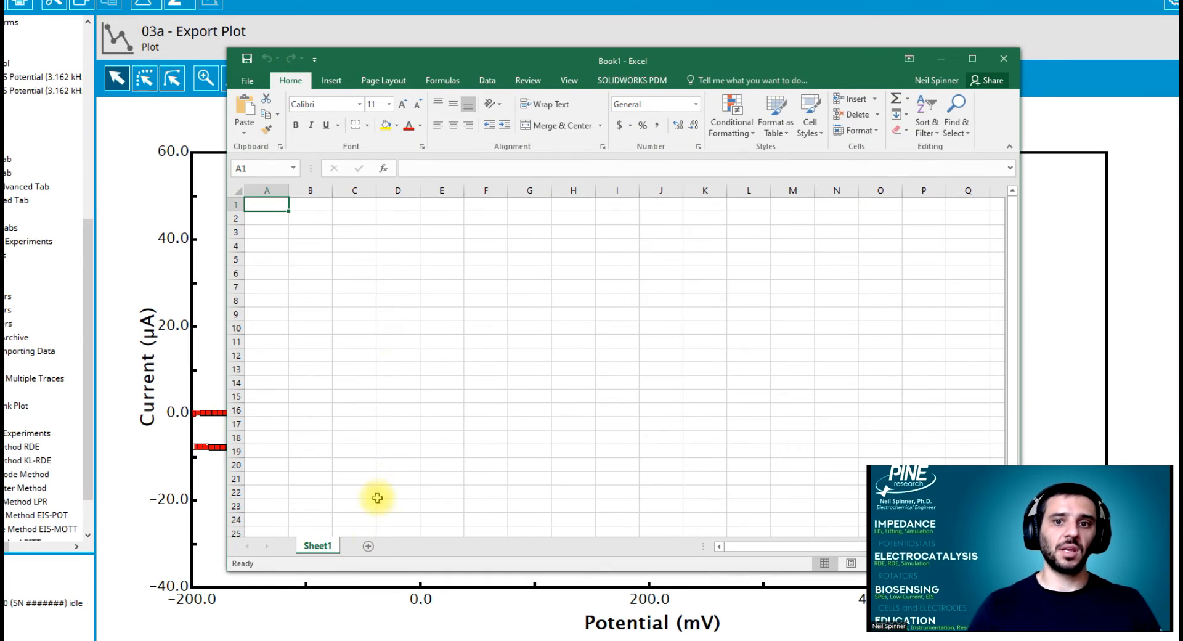
pyautogui.hotkey('ctrl', 'v')
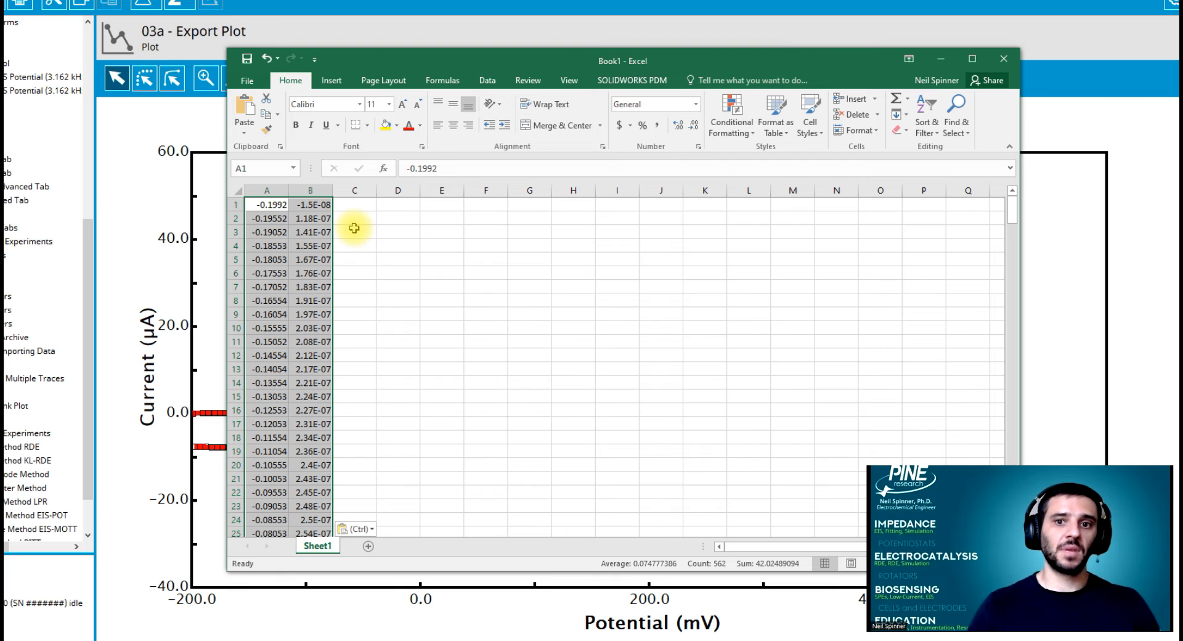
# Copy all potential and current values from the Current vs Potential trace's data table and paste them into the Excel sheet from cell D1
pyautogui.moveTo(486, 63); pyautogui.dragTo(539, 56)
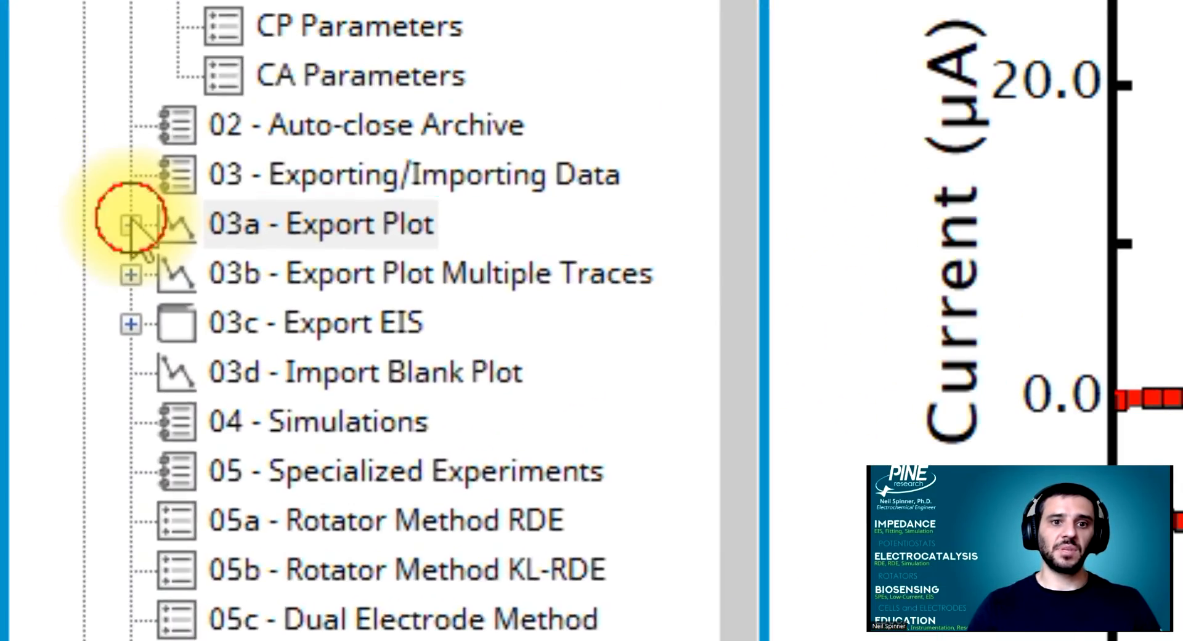
pyautogui.click(85, 294)
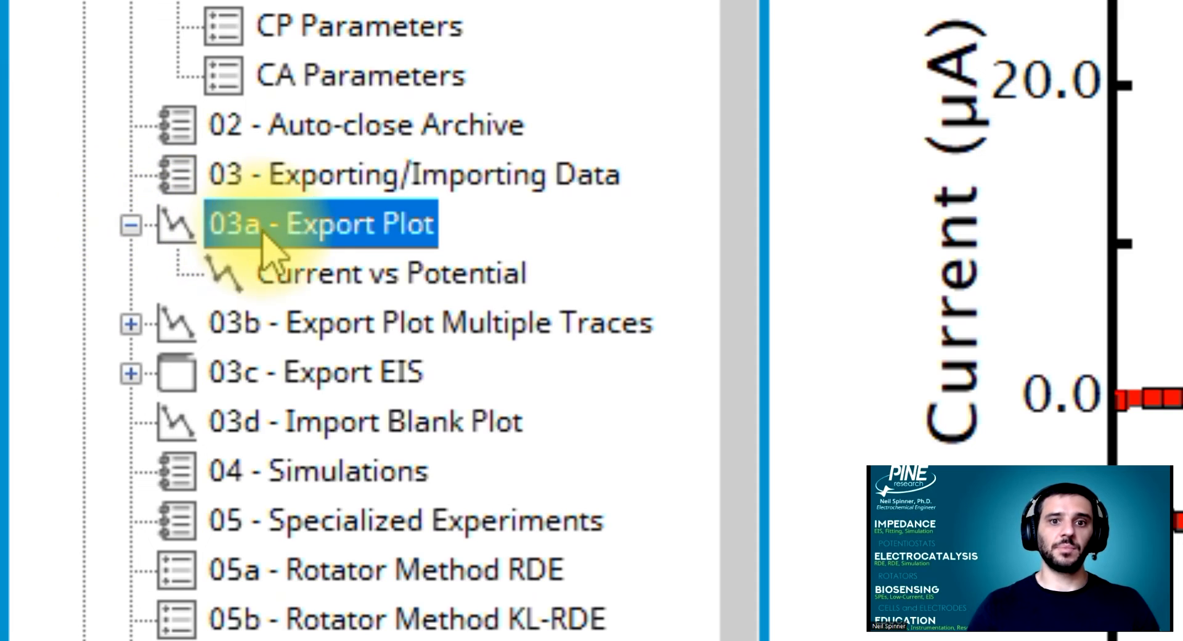
pyautogui.click(463, 278)
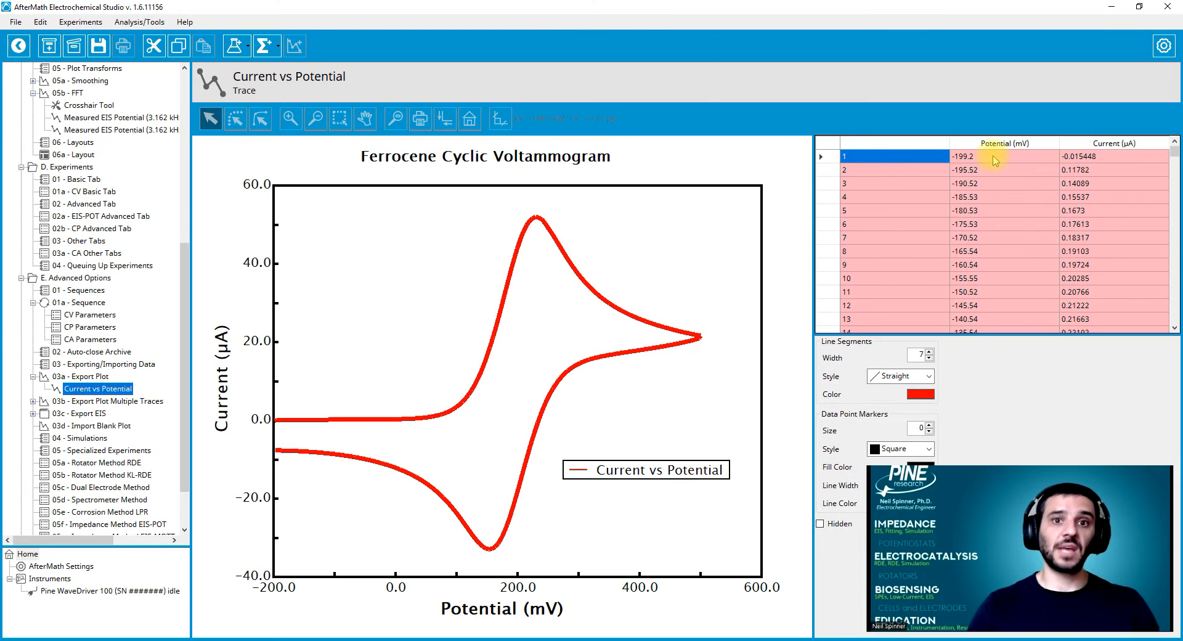
pyautogui.click(1039, 148)
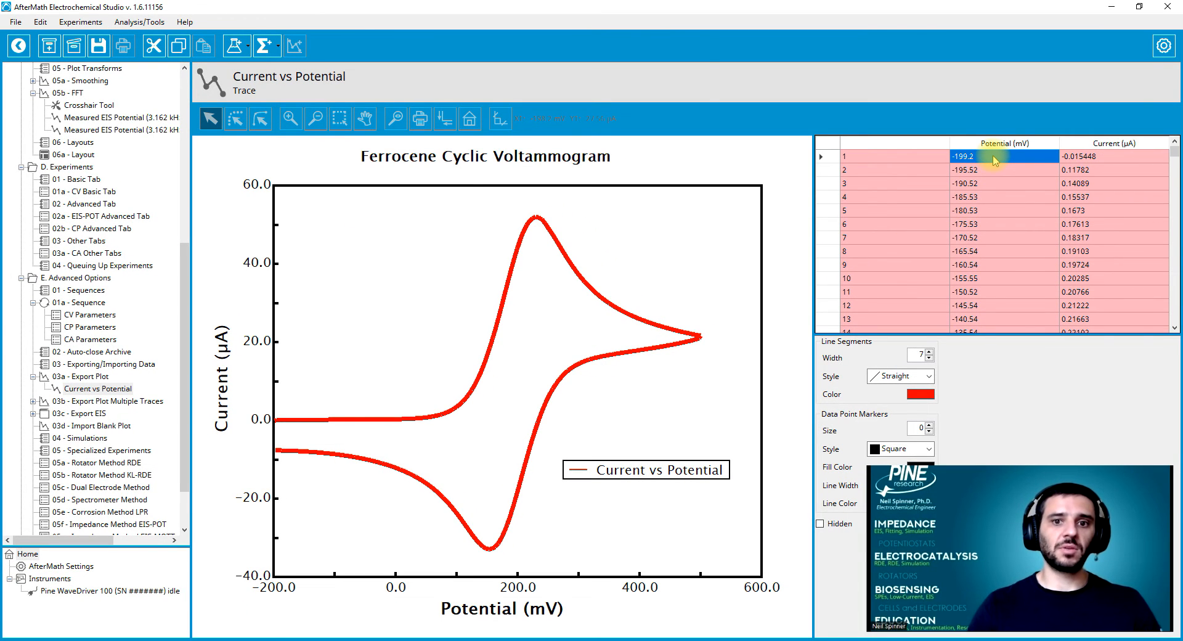
pyautogui.hotkey('shift', 'Right')
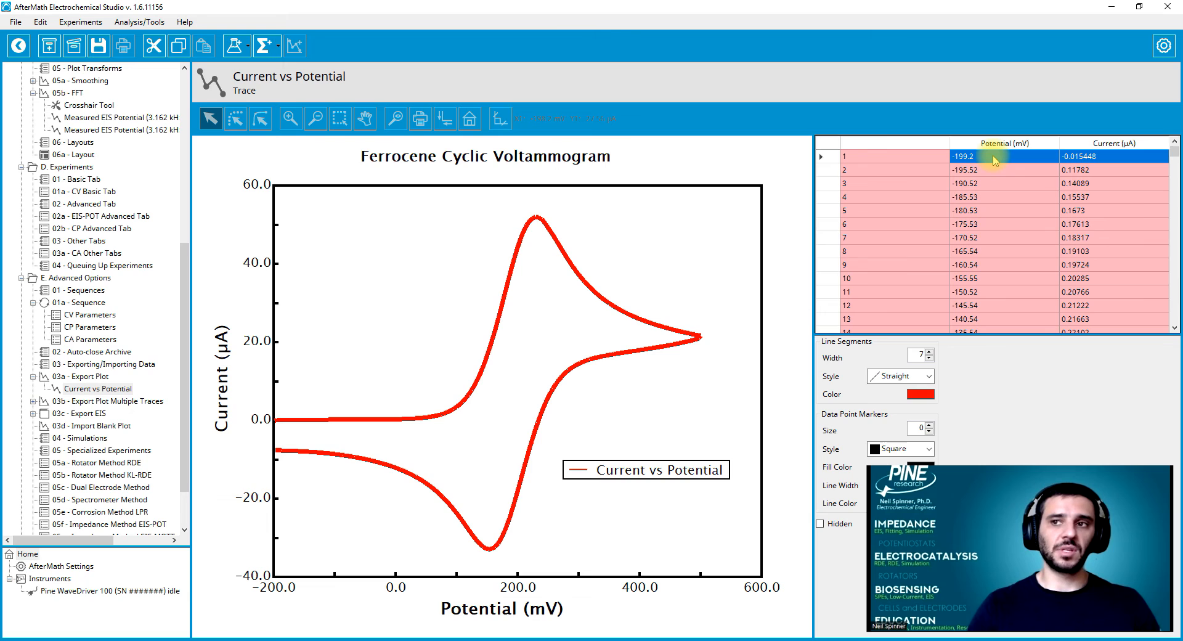
pyautogui.hotkey('ctrl', 'shift', 'End')
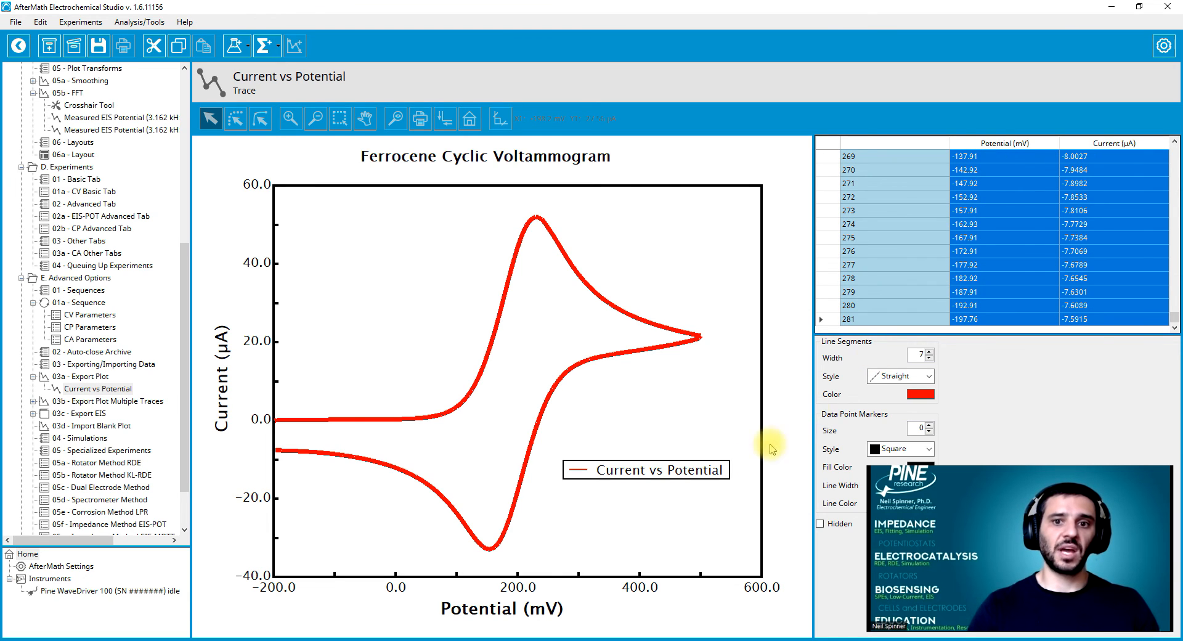
pyautogui.click(423, 635)
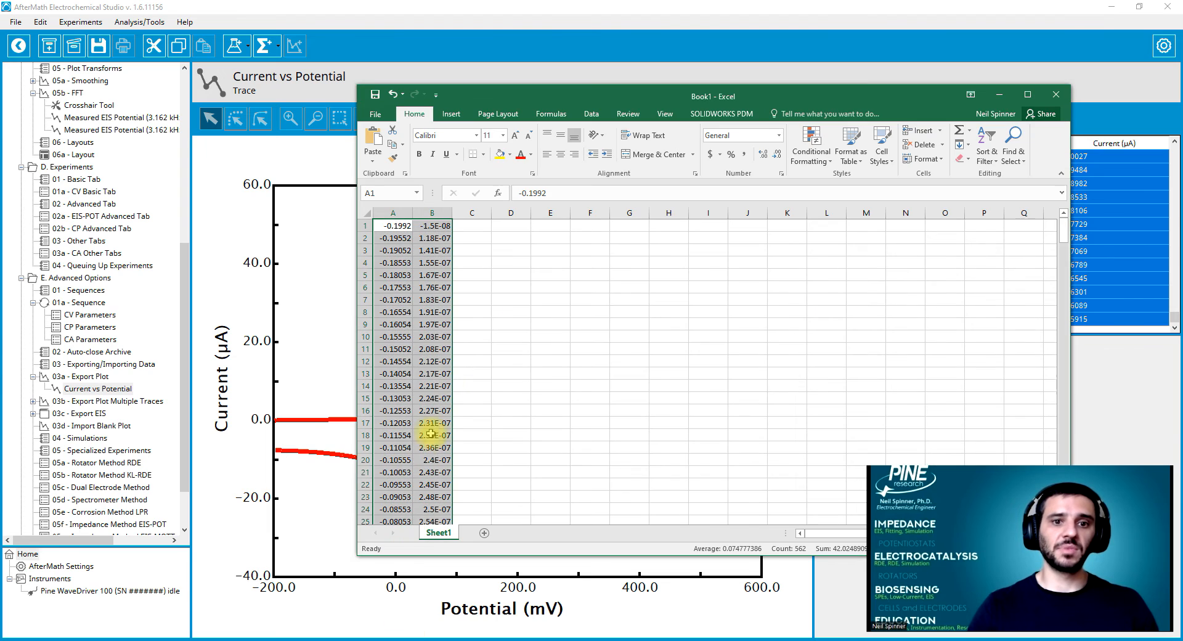
pyautogui.click(516, 227)
pyautogui.hotkey('ctrl', 'v')
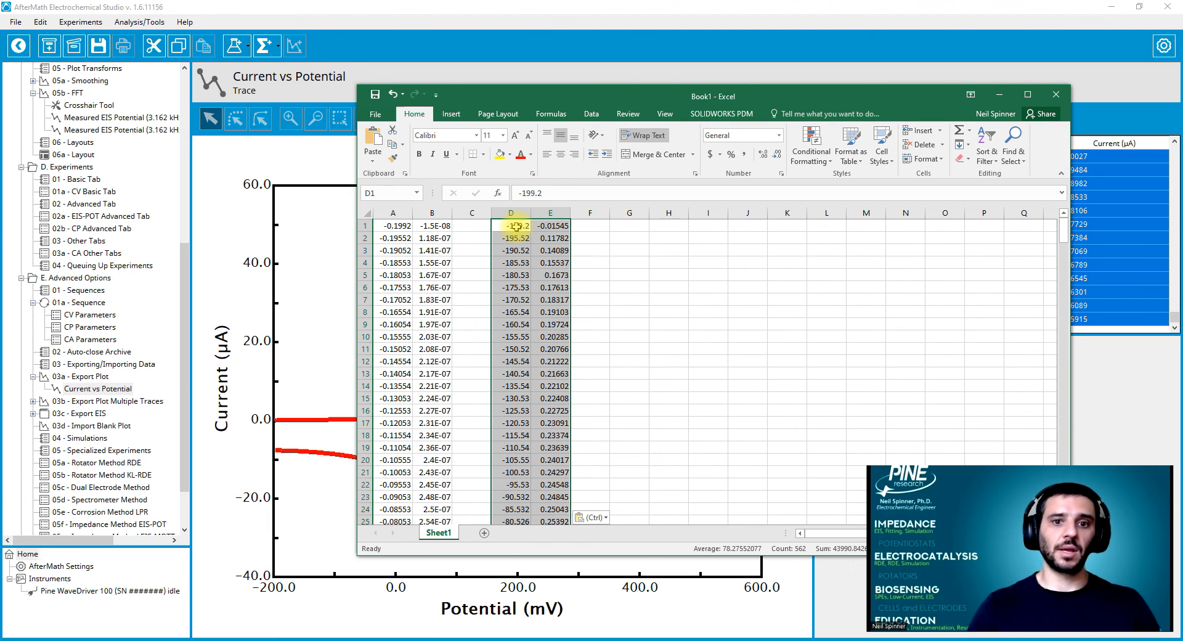
# Copy three rotating disk voltammogram traces together from 03b - Export Plot Multiple Traces and paste them into the Excel sheet from cell G1
pyautogui.click(82, 403)
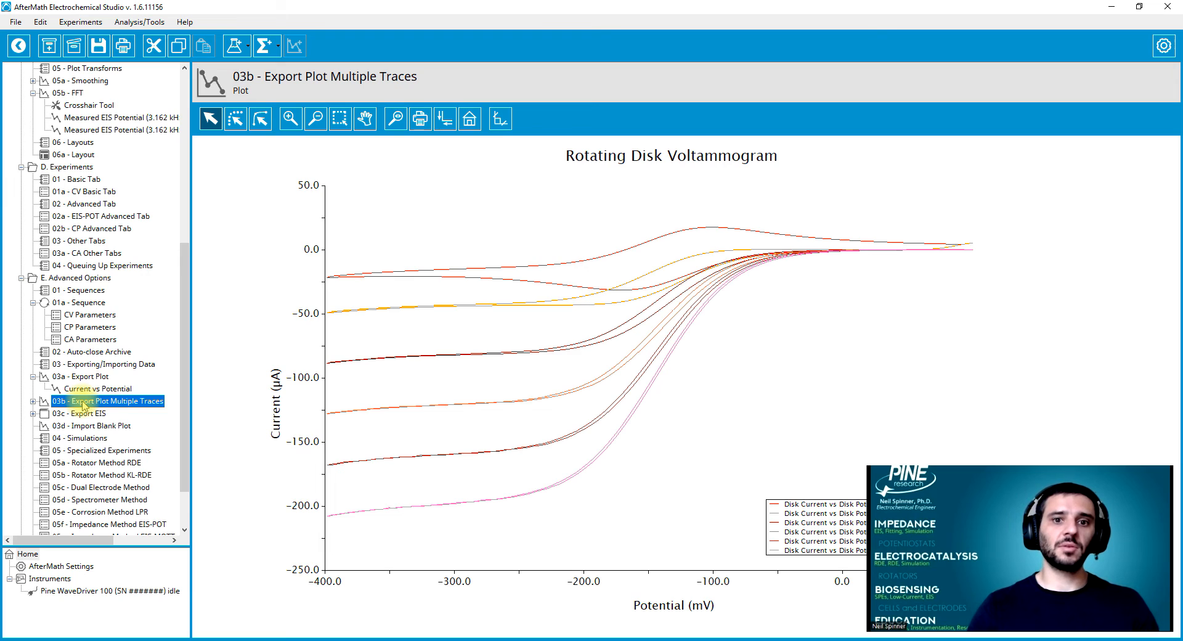
pyautogui.click(499, 279)
pyautogui.keyDown('ctrl'); pyautogui.click(507, 352); pyautogui.keyUp('ctrl')
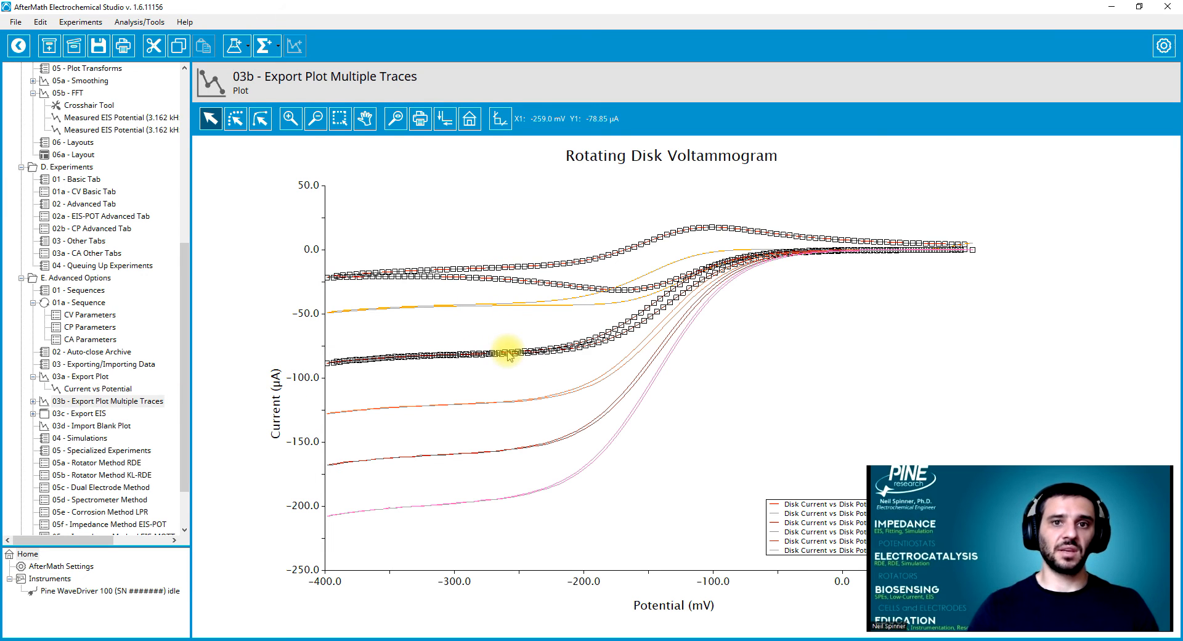
pyautogui.keyDown('ctrl'); pyautogui.click(511, 401); pyautogui.keyUp('ctrl')
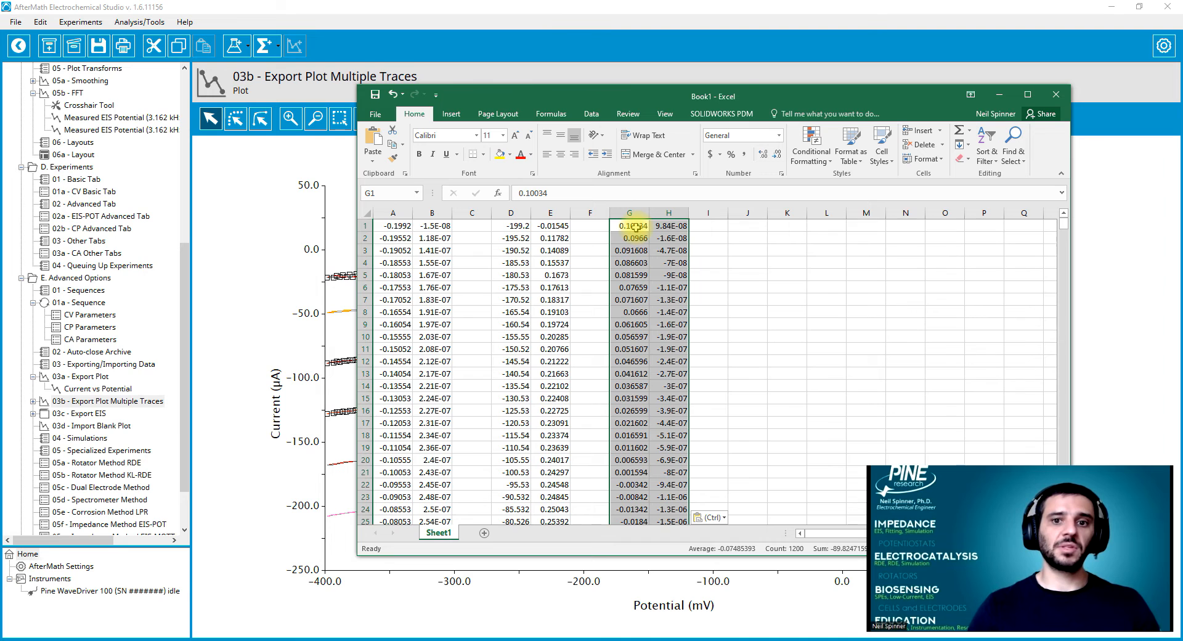
pyautogui.hotkey('ctrl', 'Down')
pyautogui.press('Down')
pyautogui.press('Down')
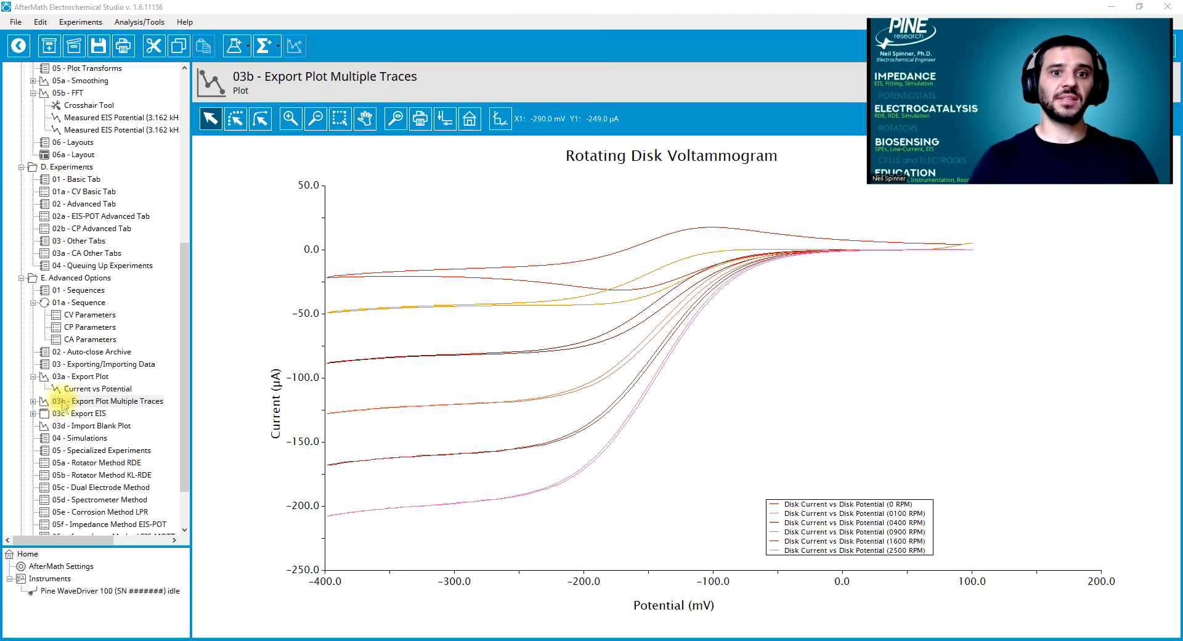
# Expand the 03c - Export EIS study and view its Bode and Nyquist plots
pyautogui.click(79, 414)
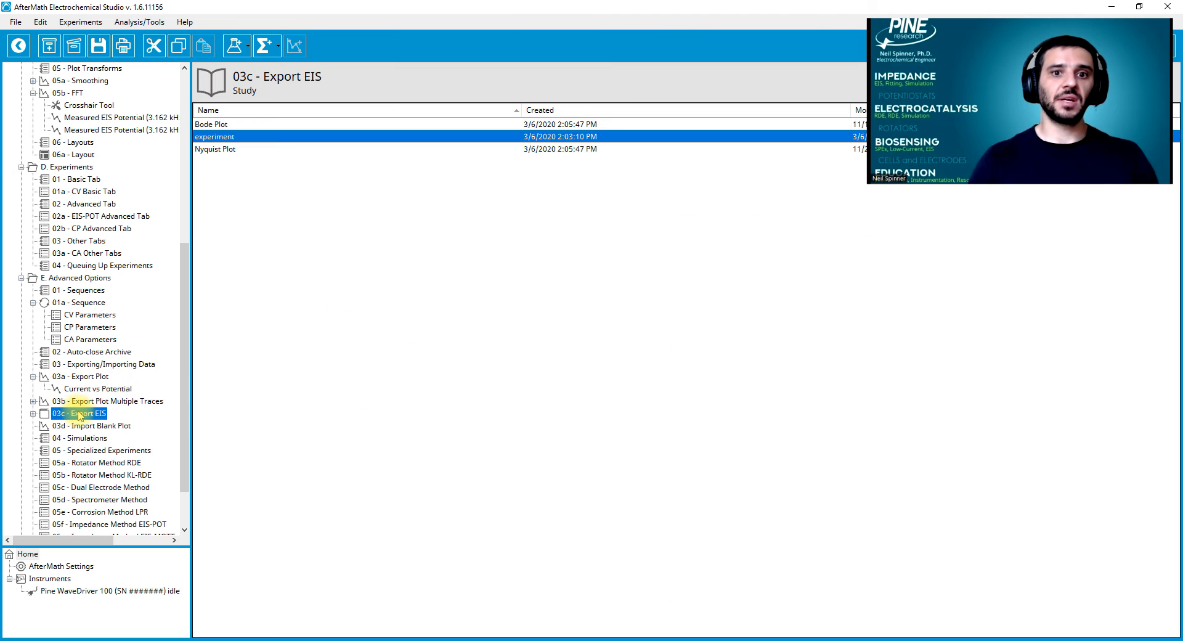
pyautogui.click(33, 413)
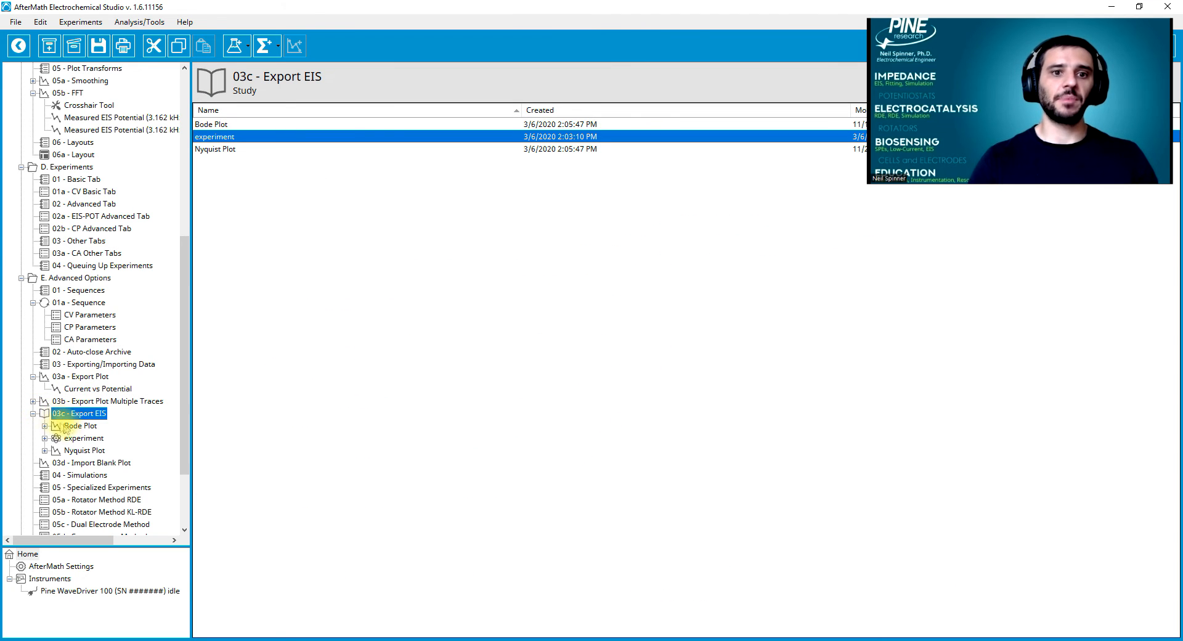
pyautogui.click(77, 426)
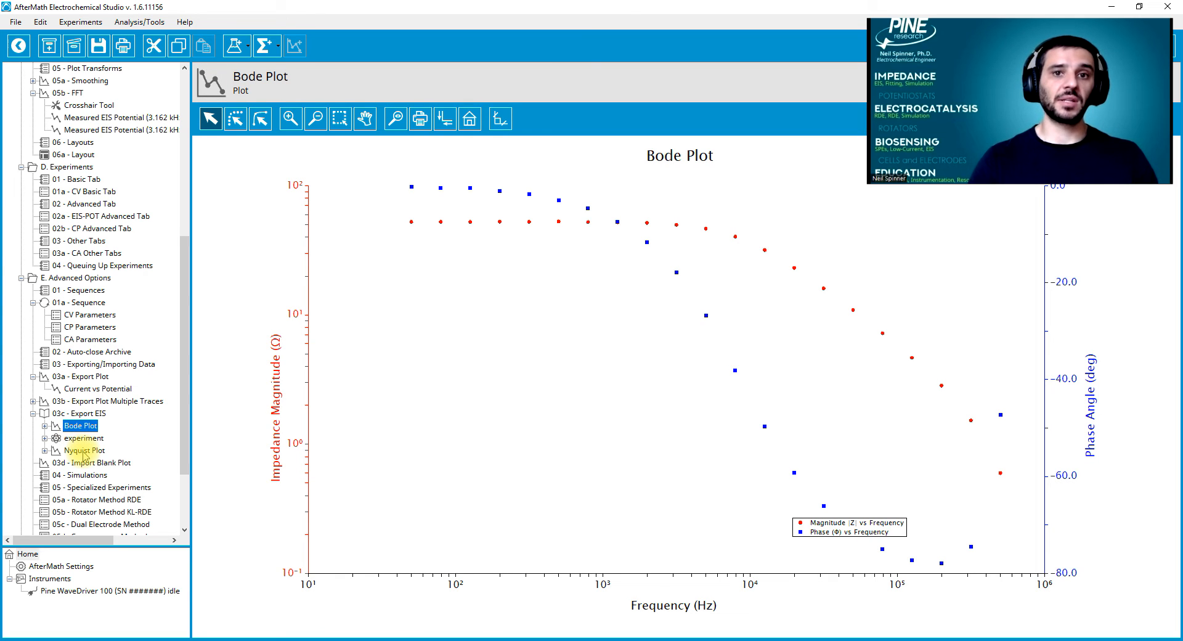
pyautogui.click(84, 453)
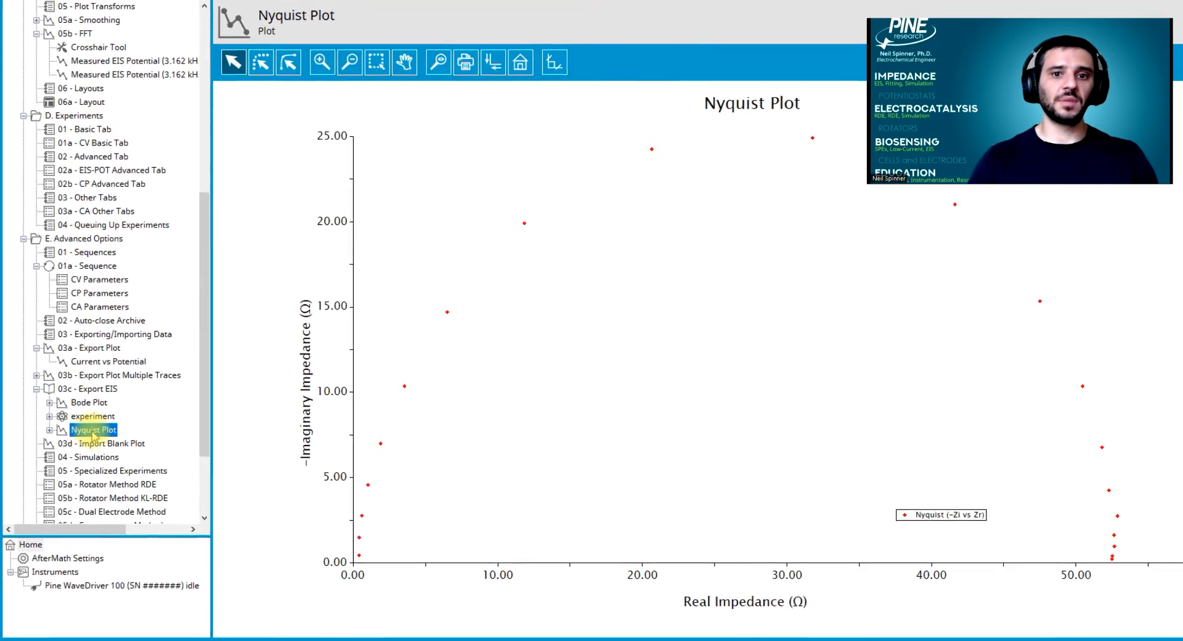
# Copy the 03c - Export EIS study's data as EIS (5-Column) and paste it into the Excel sheet from cell J1
pyautogui.rightClick(99, 331)
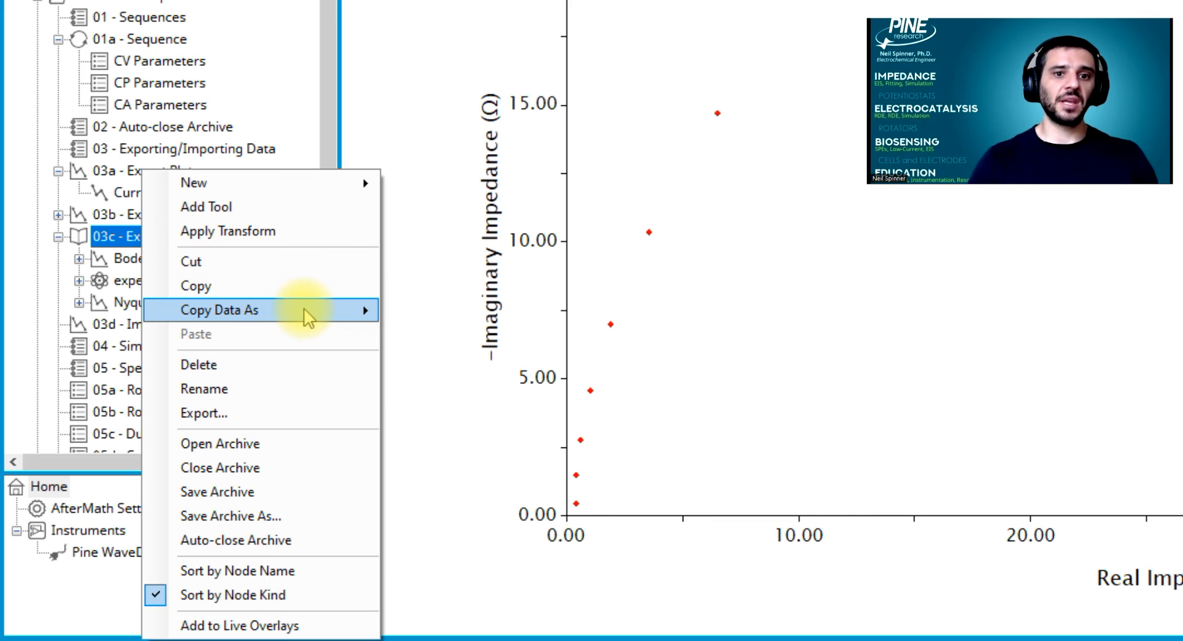
pyautogui.moveTo(308, 316)
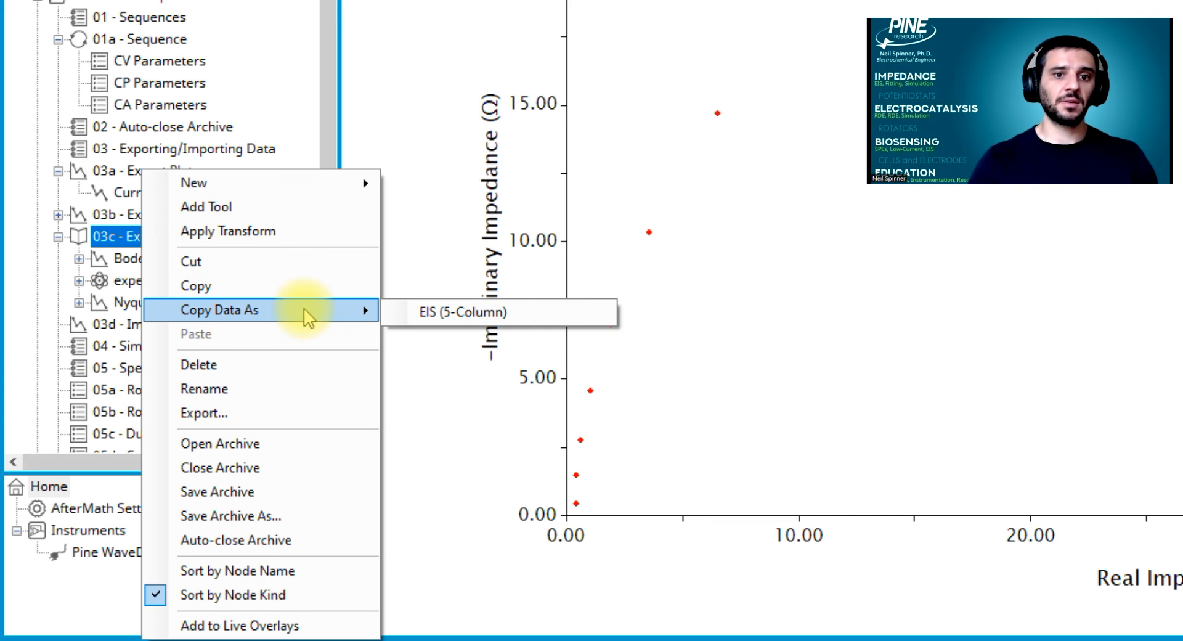
pyautogui.click(443, 314)
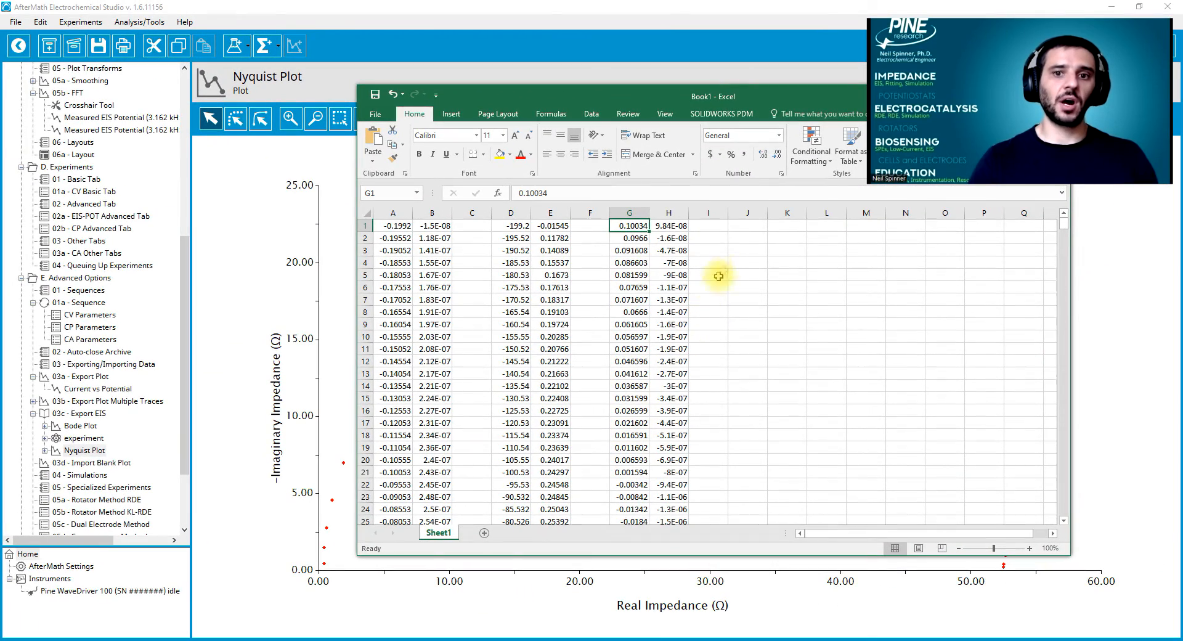
pyautogui.click(831, 178)
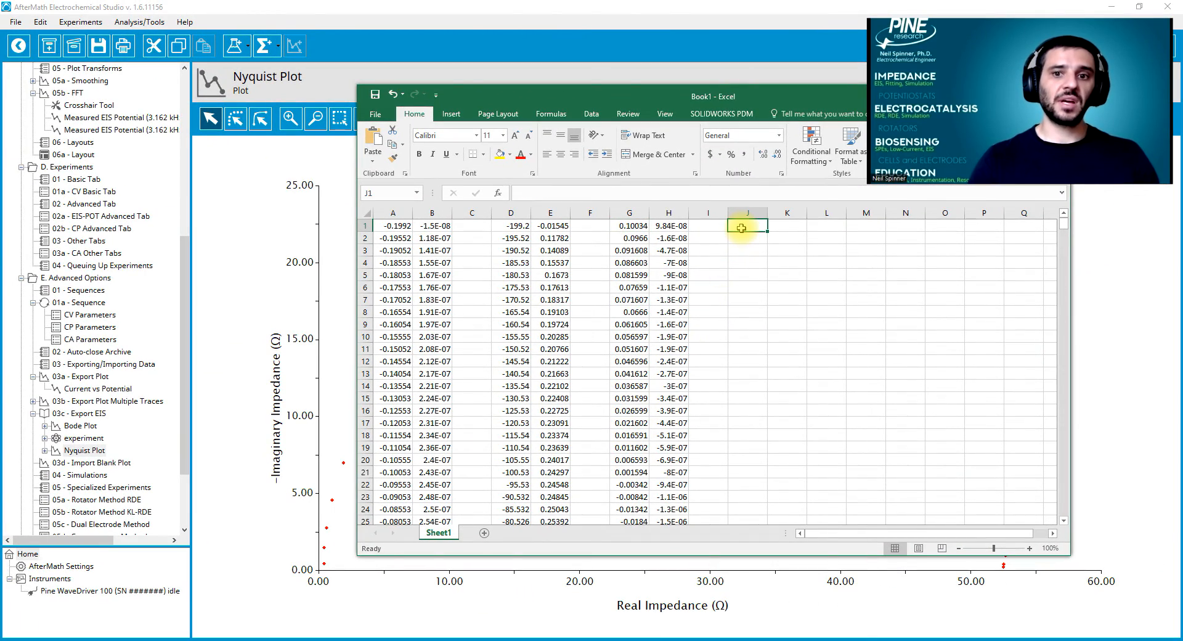
pyautogui.write('500000\t0.405736\t0.439954\t0.598482\t-0.82584 315478.7\t0.40821\t1.4742\t1.529674\t-1.30066 199053.6\t0.597499\t2.774609\t2.838214\t-1.35869 125594.3\t1.02746\t4.559726\t4.674054\t-1.34916 79244.66\t1.872095\t6.989611\t7.23598\t-1.3091 50000\t3.550425\t10.35502\t10.94677\t-1.24049 31547.87\t6.514303\t14.70208\t16.08065\t-1.15371 19905.36\t11.83595\t19.91223\t23.16433\t-1.0345 12559.43\t20.62781\t24.25932\t31.8437\t-0.86613 7924.466\t31.75463\t24.91499\t40.36228\t-0.66529 5000\t41.63851\t21.01679\t46.64195\t-0.46744 3154.787\t47.49878\t15.33468\t49.91279\t-0.31228 1990.536\t50.4683\t10.36634\t51.52194\t-0.20259 1255.943\t51.80651\t6.763938\t52.2462\t-0.12983 792.4466\t52.27805\t4.252063\t52.45069\t-0.08116 500\t52.86311\t2.752502\t52.93472\t-0.05202 315.4787\t52.62353\t1.635048\t52.64893\t-0.03106 199.0536\t52.66034\t0.961303\t52.66911\t-0.01825 125.5943\t52.50948\t0.404667\t52.51104\t-0.00771 79.24466\t52.57701\t0.388777\t52.57845\t-0.00739 50\t52.48916\t0.21332\t52.48959\t-0.00406')
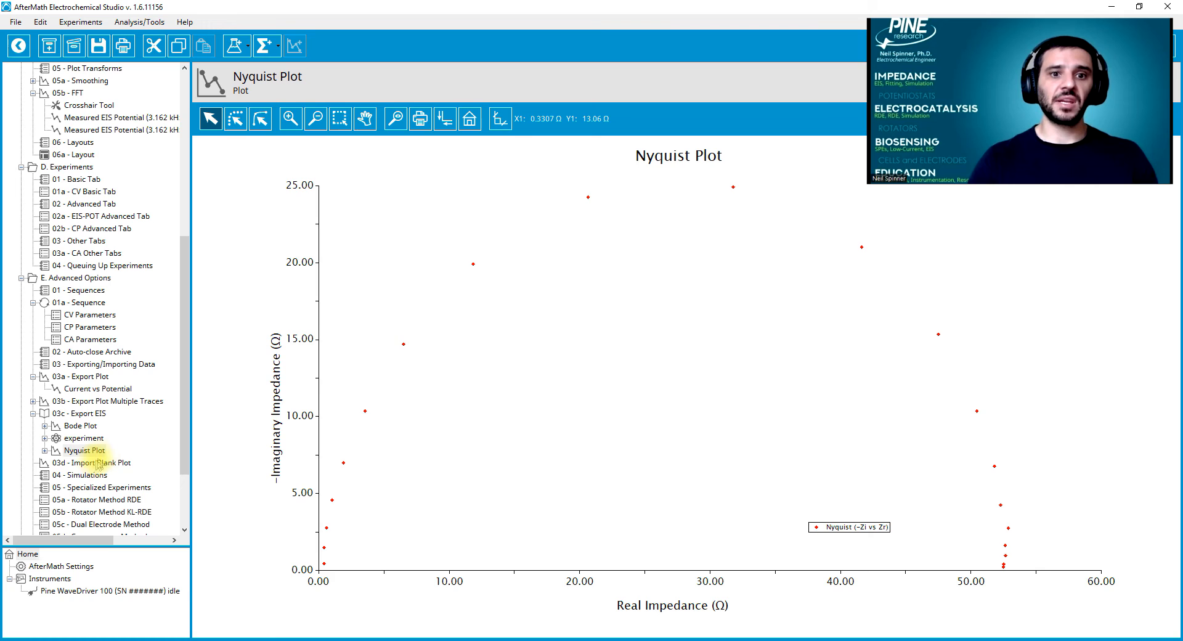
# Open the 03d - Import Blank Plot and copy the complete data of columns A and B from the Excel sheet
pyautogui.click(91, 463)
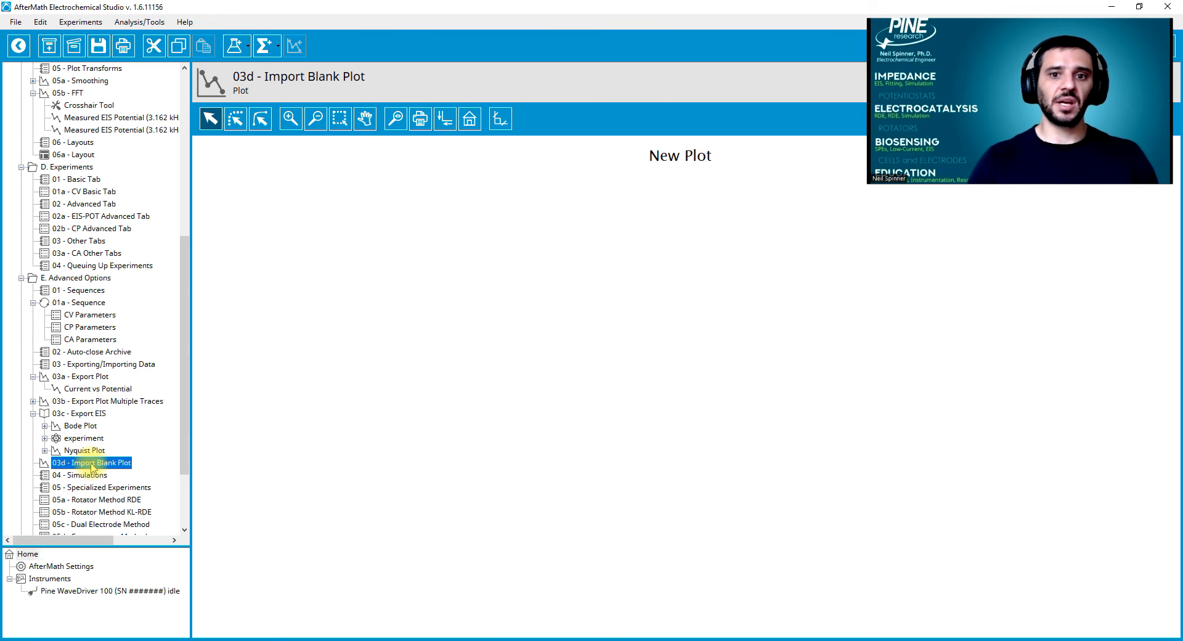
pyautogui.click(410, 419)
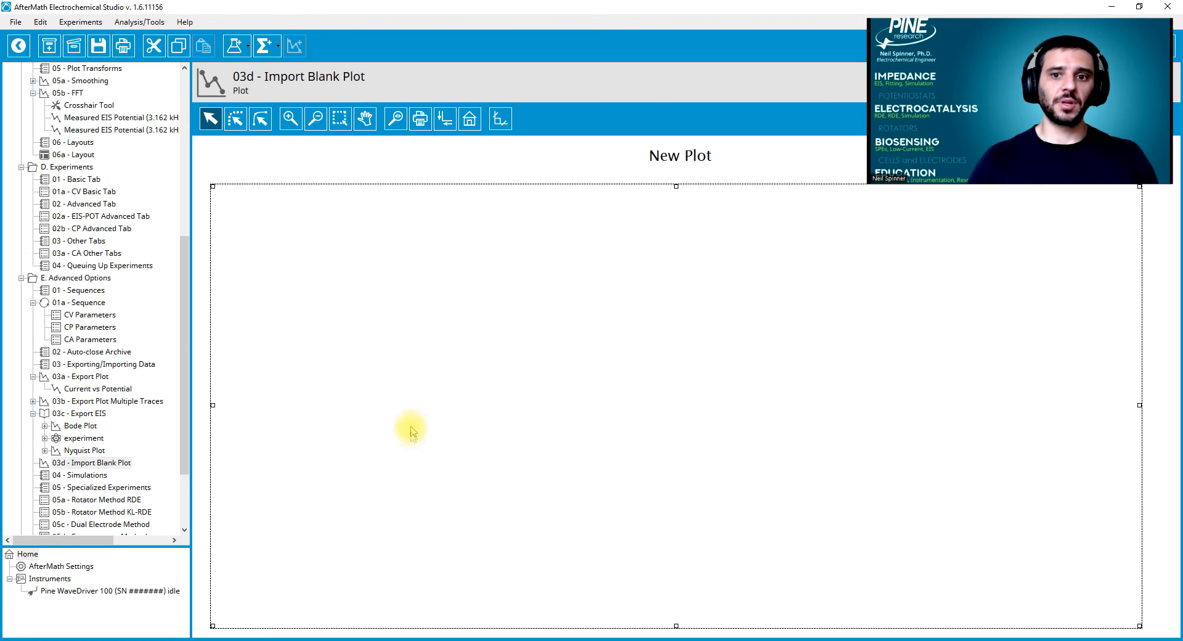
pyautogui.click(408, 638)
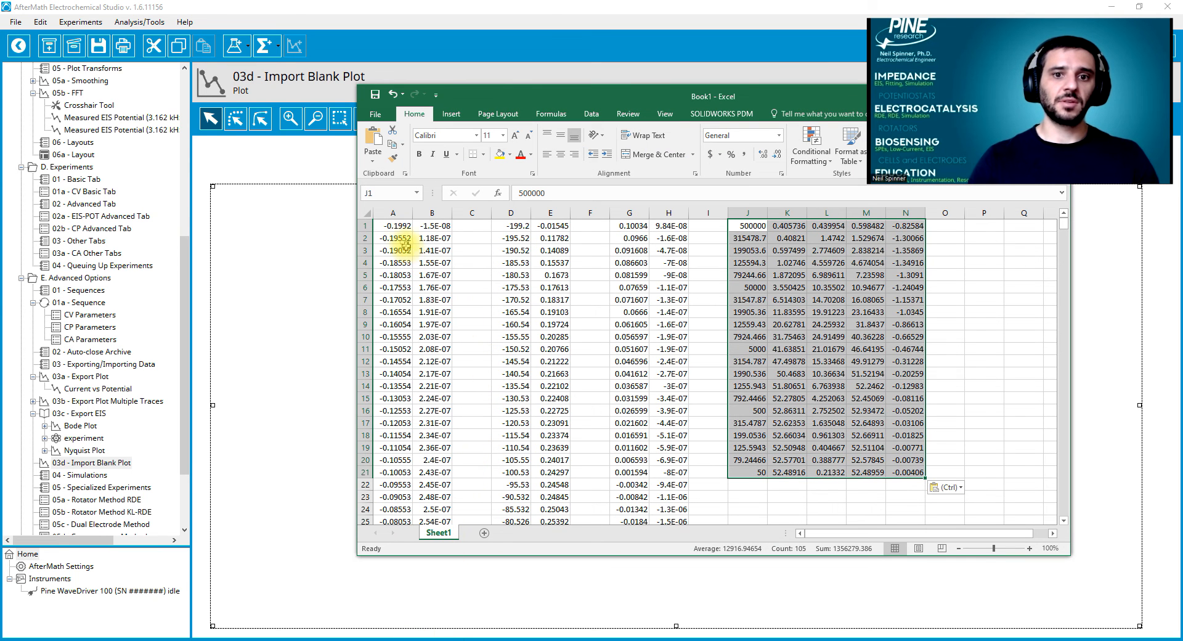
pyautogui.click(393, 226)
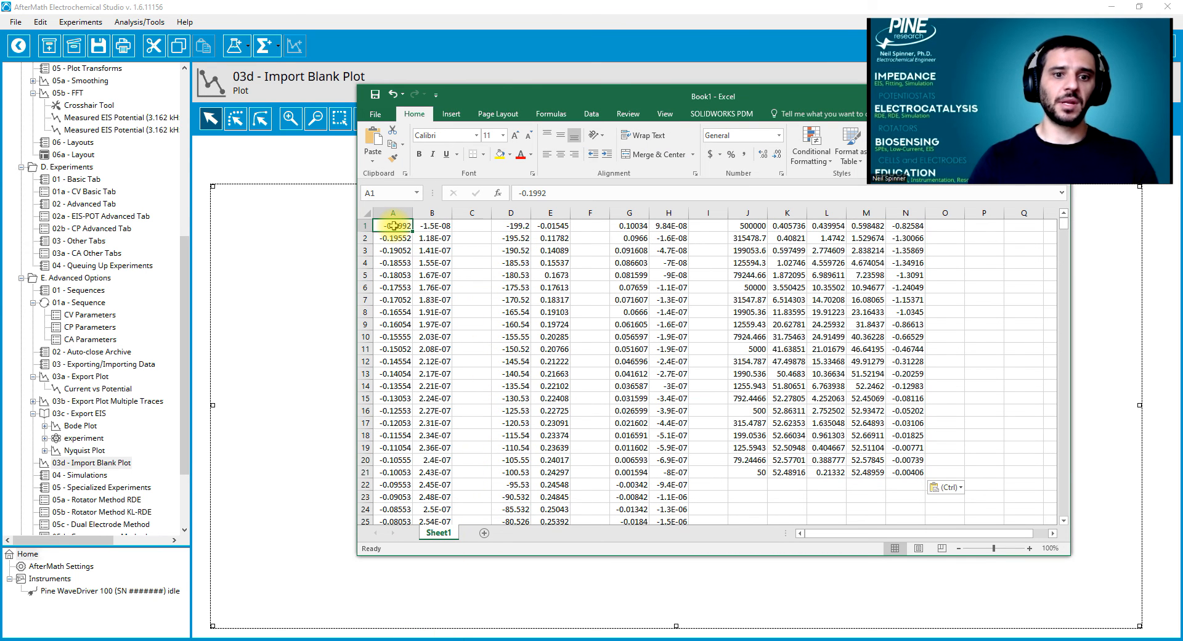
pyautogui.hotkey('shift', 'Right')
pyautogui.hotkey('ctrl', 'shift', 'Down')
pyautogui.hotkey('ctrl', 'c')
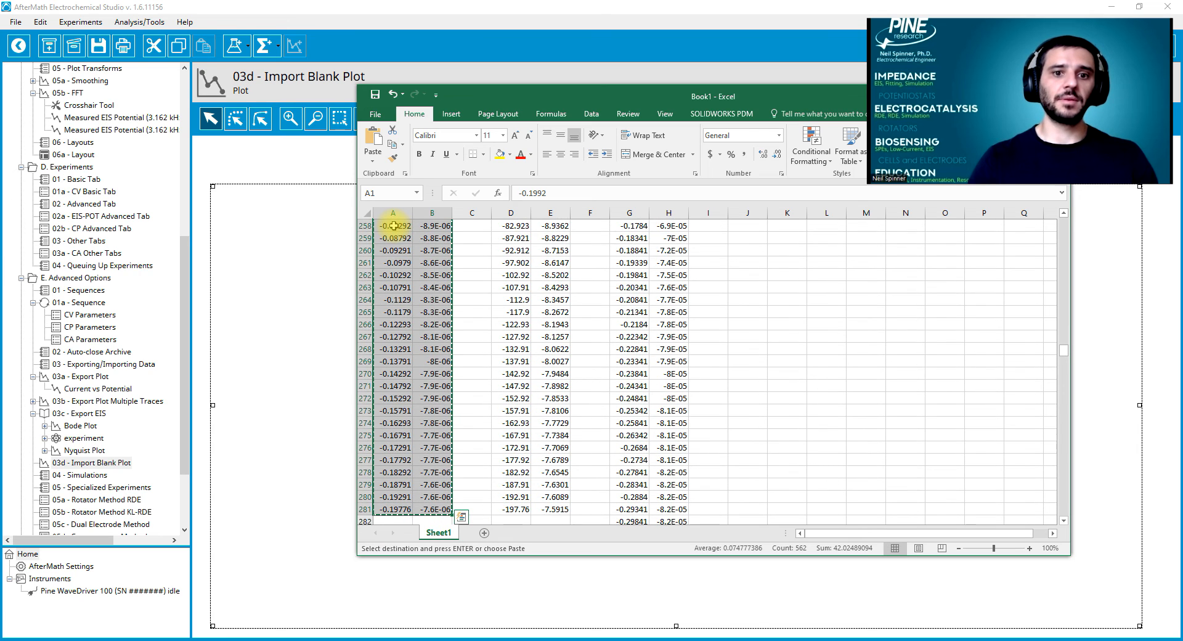
# Paste the copied data into 03d - Import Blank Plot as a DataGrid with Potential on the X-axis and Current on the Y-axis
pyautogui.click(321, 269)
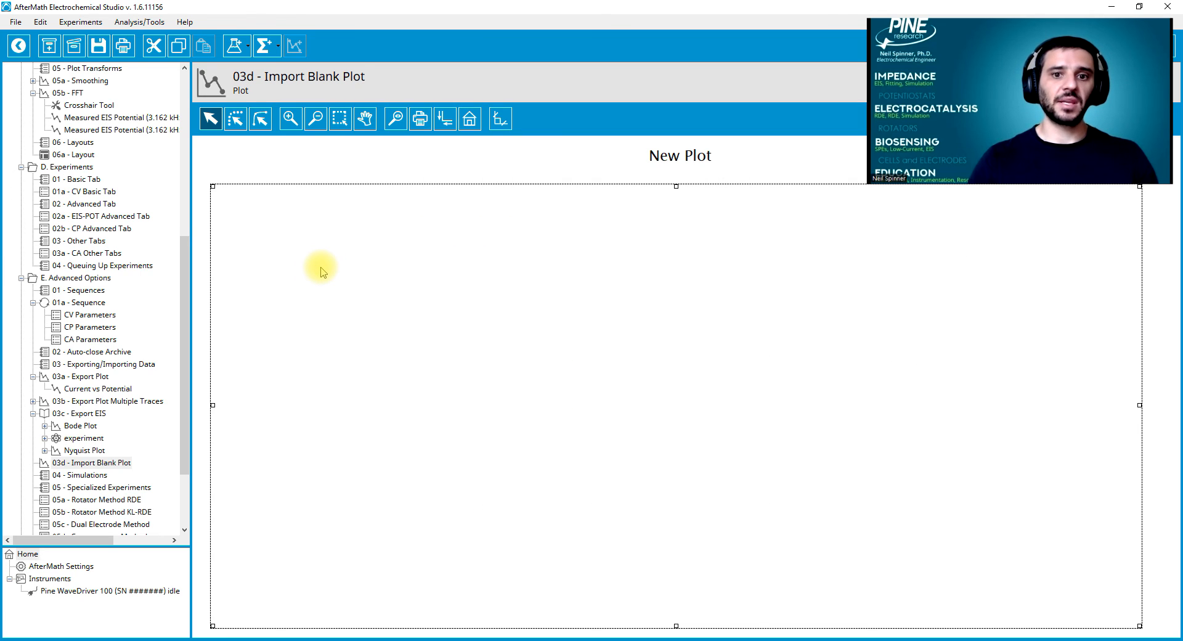
pyautogui.hotkey('ctrl', 'v')
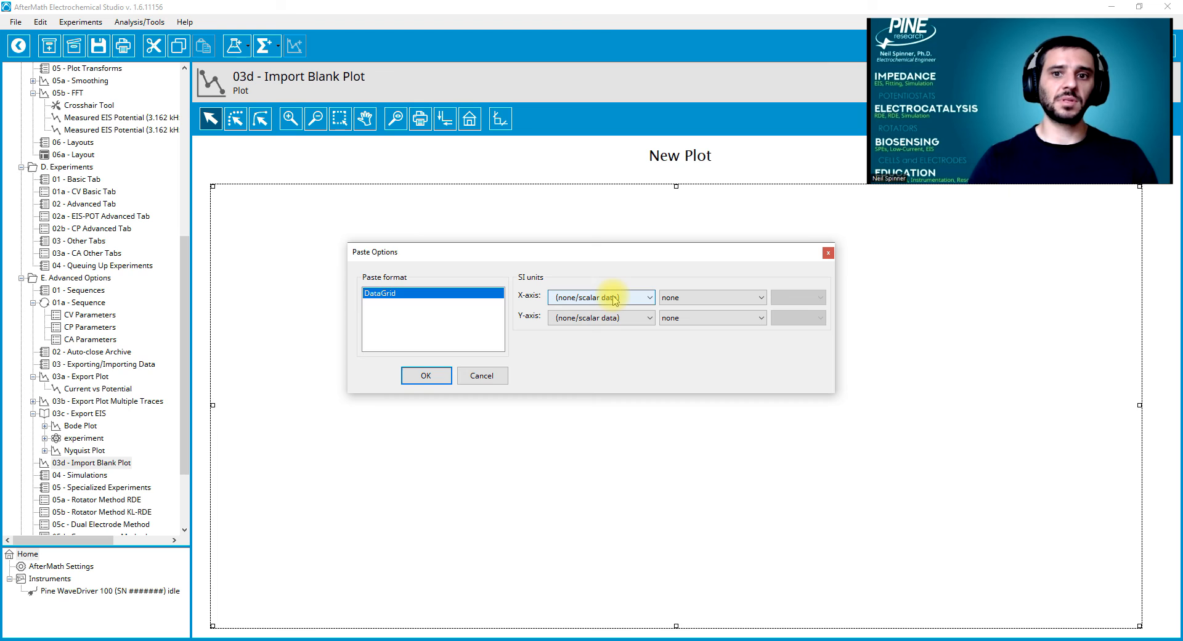
pyautogui.click(614, 298)
pyautogui.scroll(-12, 607, 434)
pyautogui.scroll(-9, 607, 434)
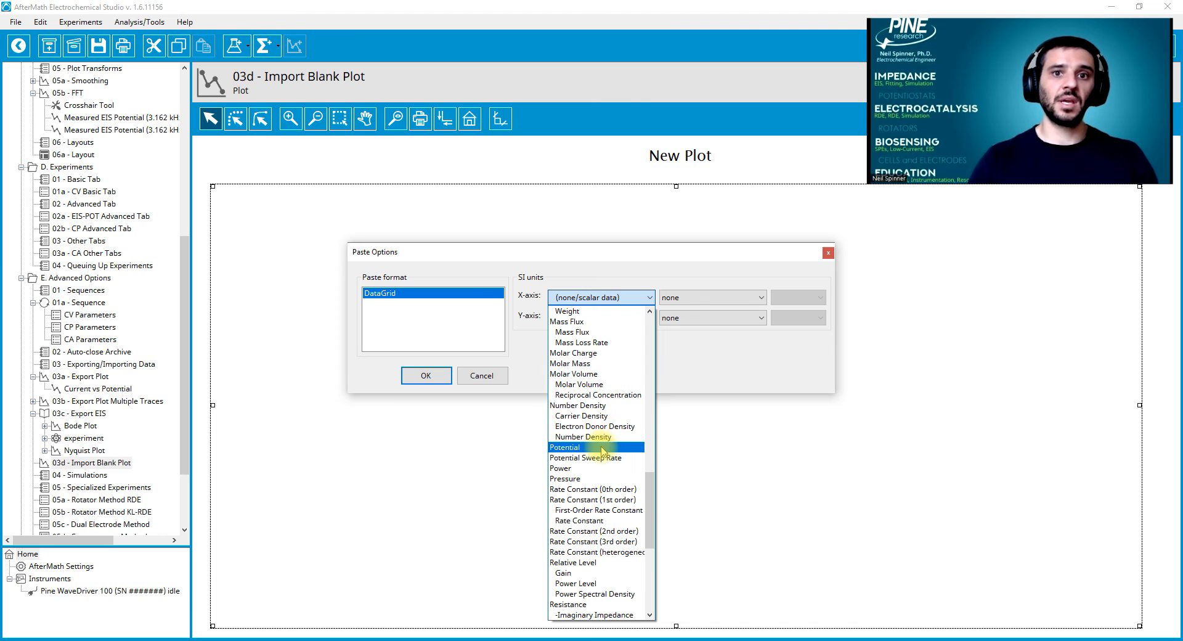
pyautogui.click(601, 447)
pyautogui.click(635, 318)
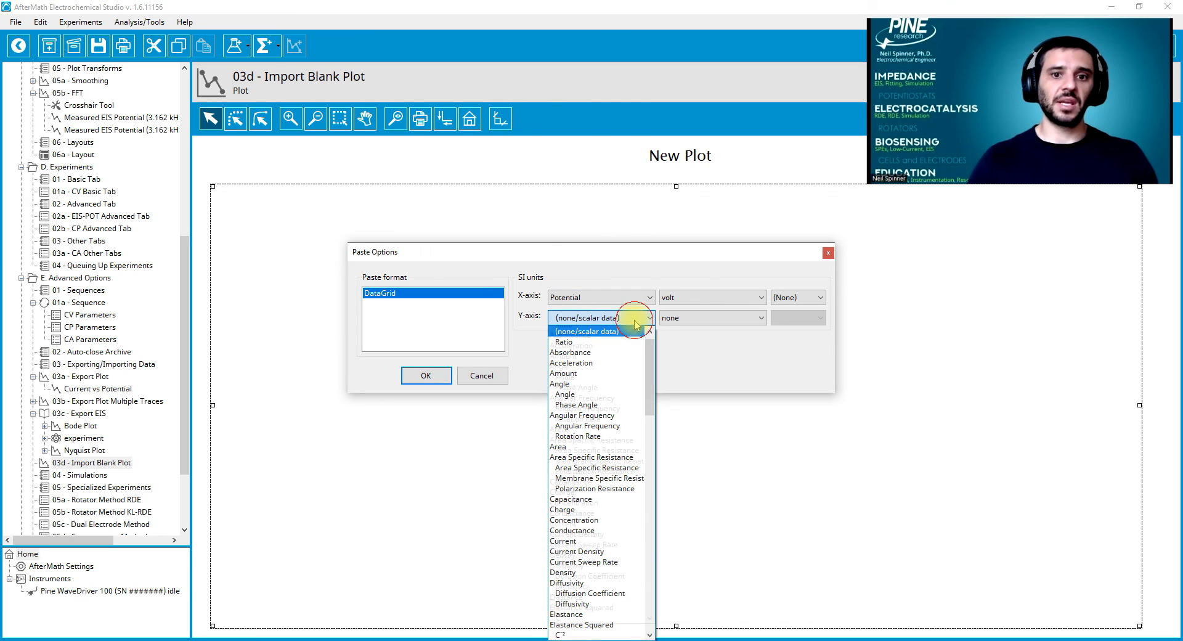
pyautogui.click(588, 541)
pyautogui.click(434, 377)
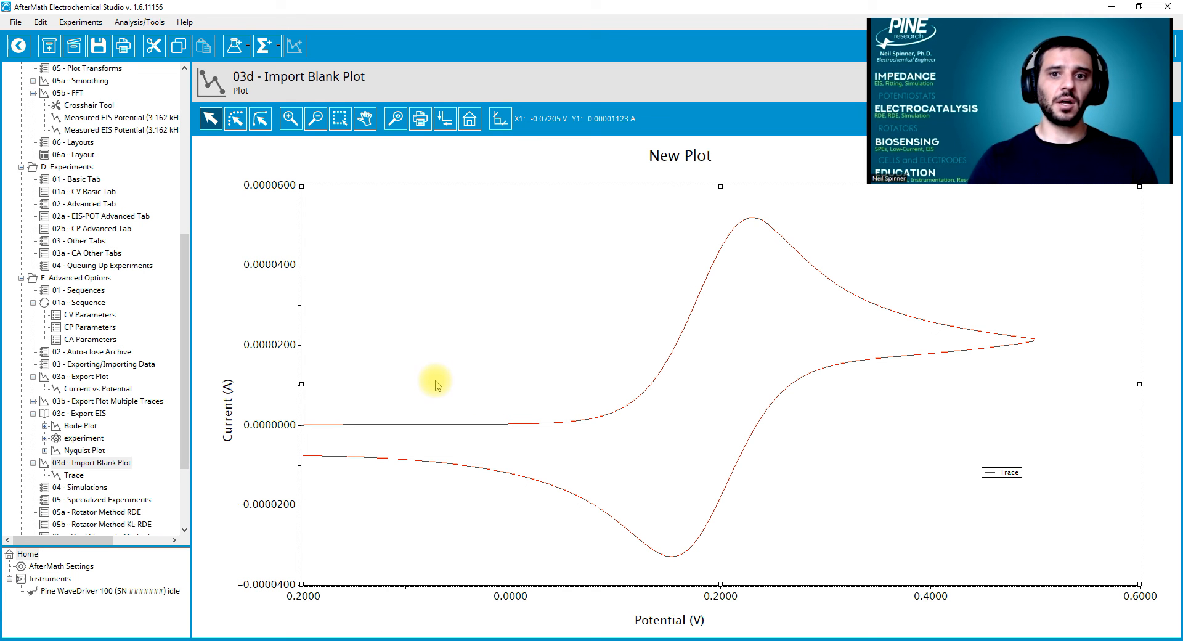
# Open the external data import with EIS specialization and copy the complete data of columns J to L from the Excel sheet
pyautogui.click(15, 22)
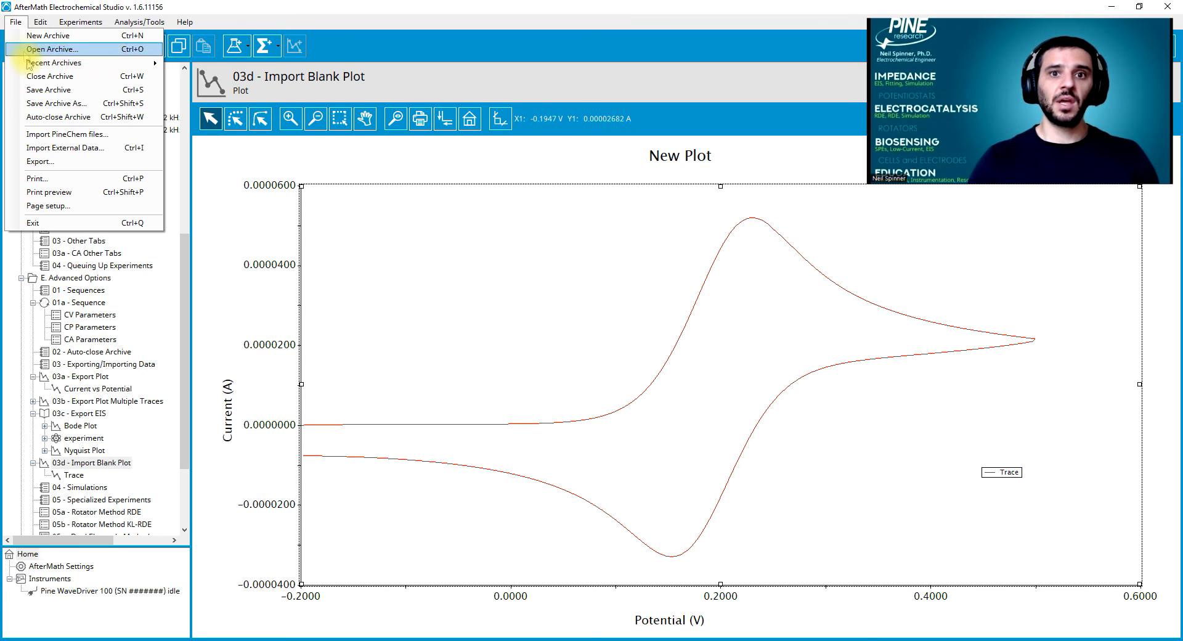
pyautogui.click(109, 149)
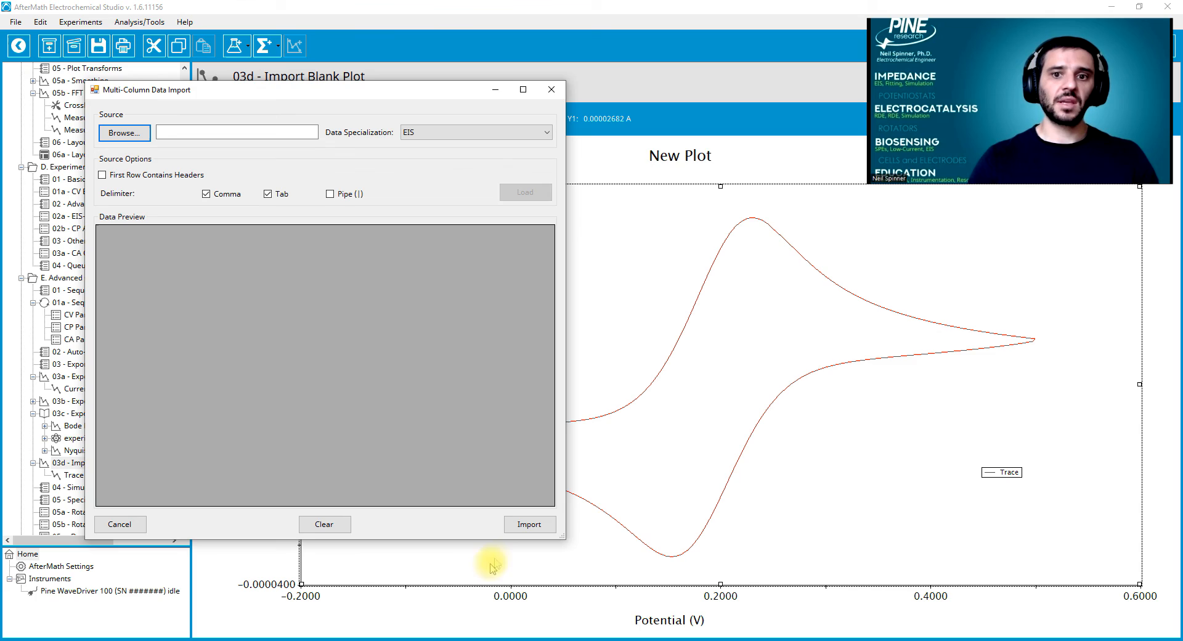
pyautogui.click(407, 640)
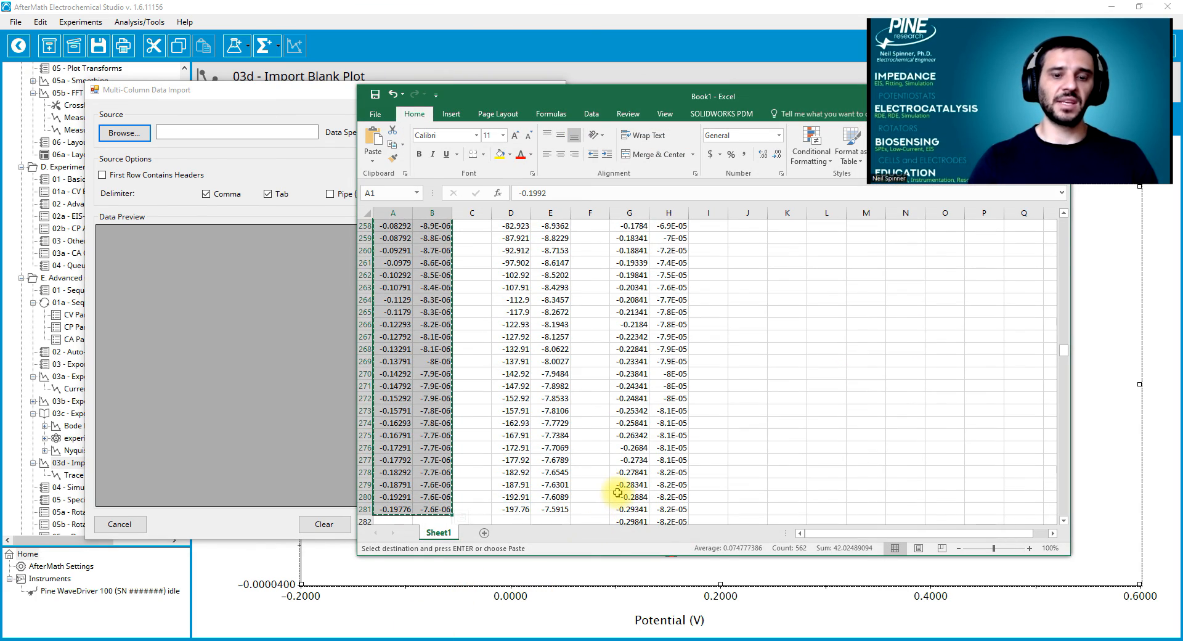
pyautogui.hotkey('ctrl', 'Home')
pyautogui.moveTo(750, 226); pyautogui.dragTo(825, 336)
pyautogui.hotkey('ctrl', 'shift', 'Down')
pyautogui.hotkey('ctrl', 'c')
# Paste the copied data as Frequency, Zr and -Zi, import it as EIS data, and view the imported Nyquist plot
pyautogui.click(203, 319)
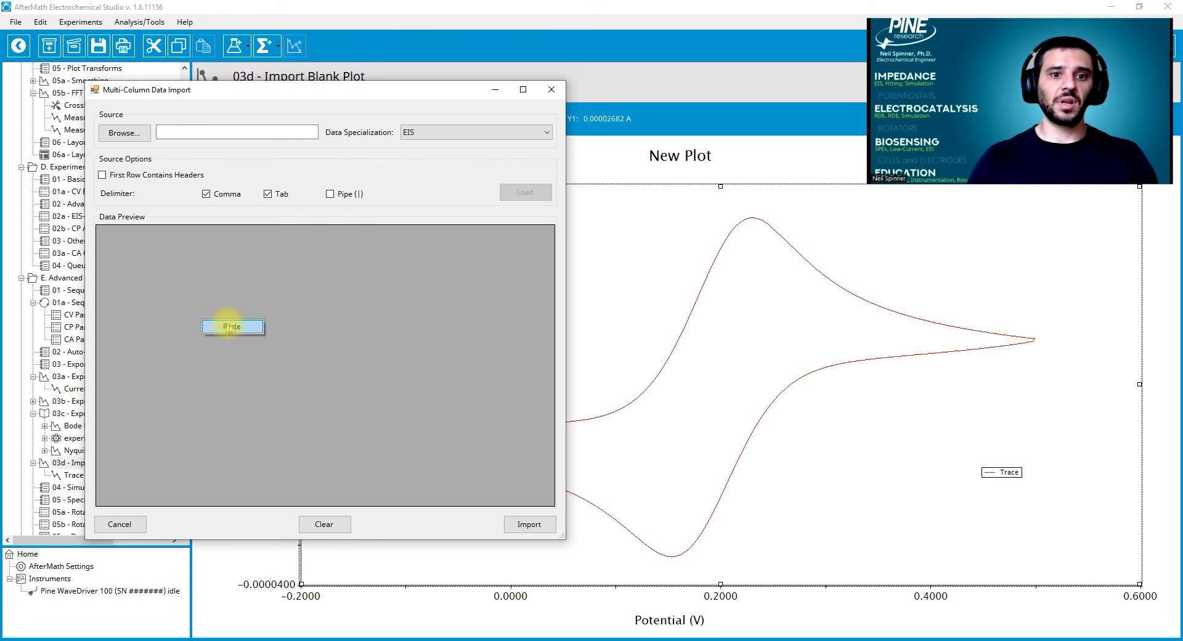
pyautogui.hotkey('ctrl', 'v')
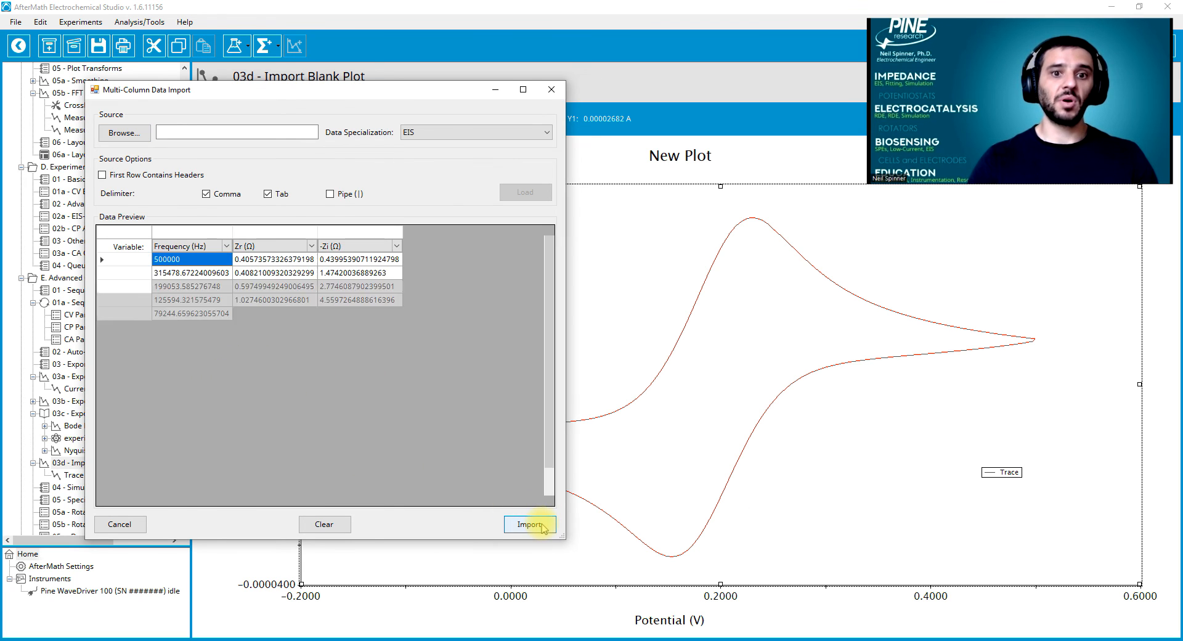
pyautogui.click(528, 524)
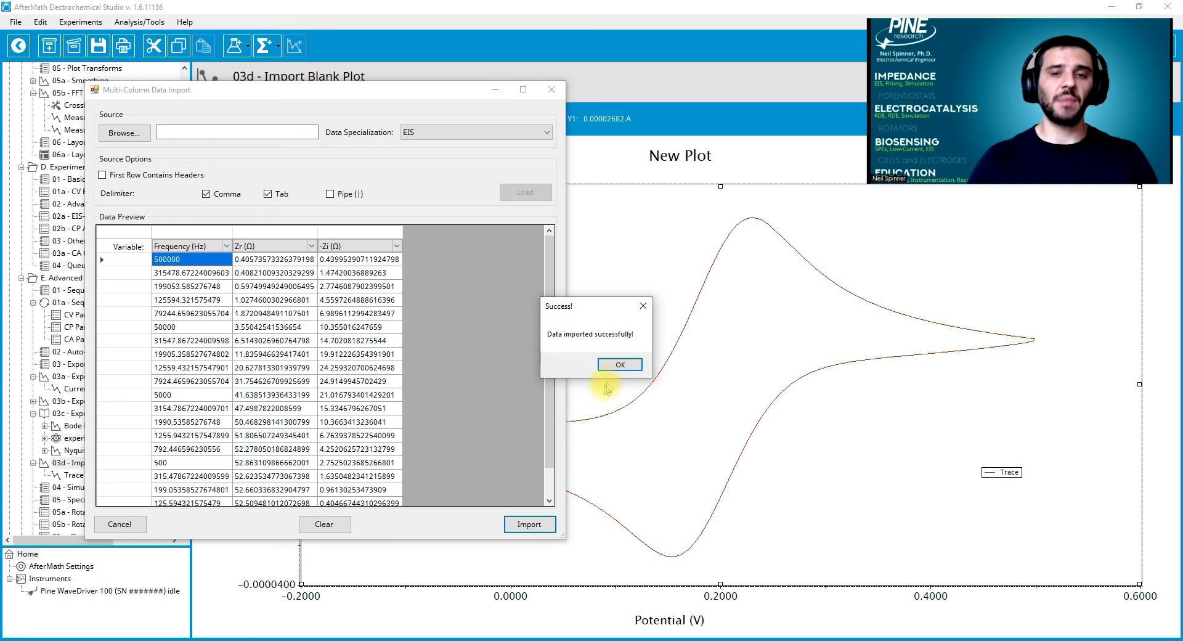
pyautogui.click(619, 367)
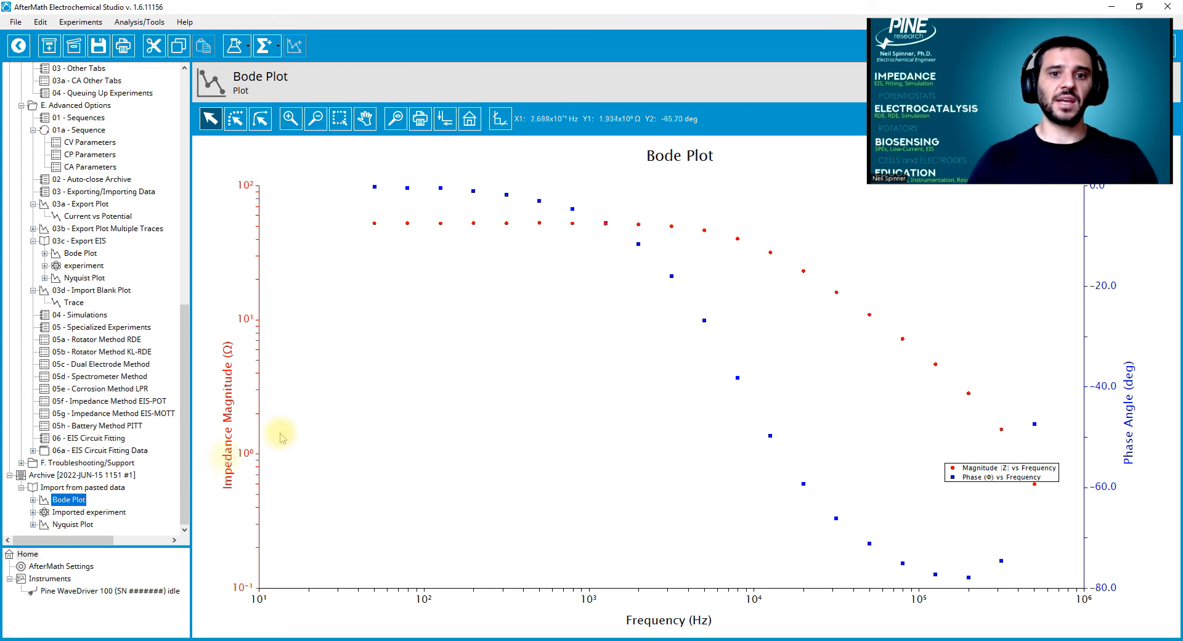
pyautogui.click(80, 525)
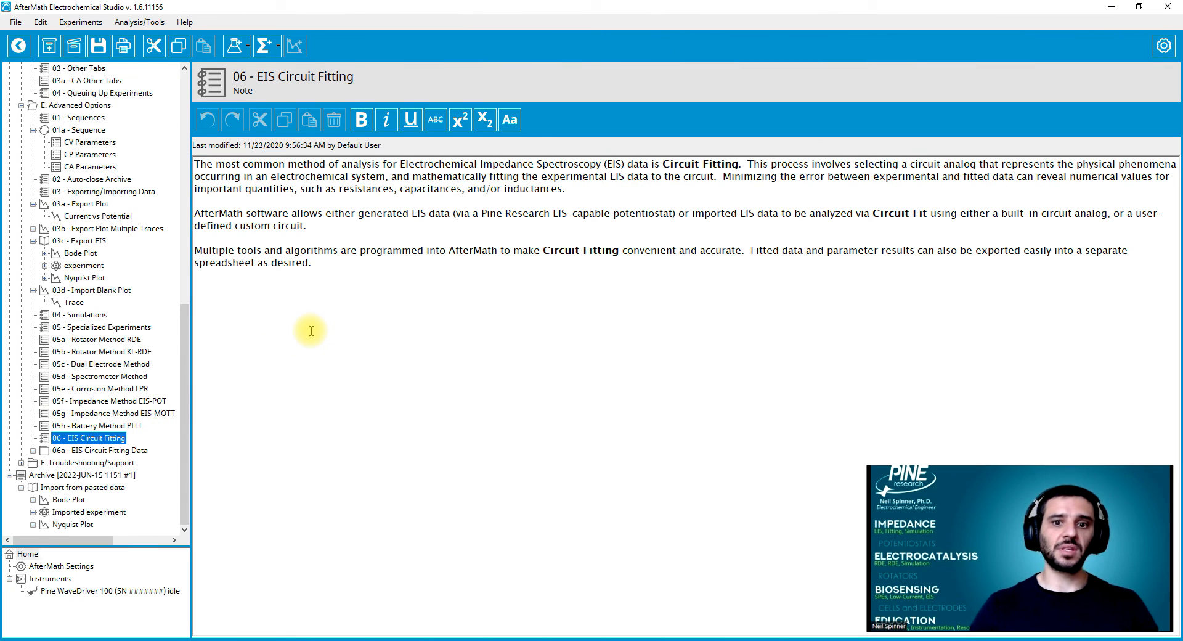
# Expand the 06a - EIS Circuit Fitting Data study and view its Bode and Nyquist plots
pyautogui.doubleClick(105, 452)
pyautogui.click(87, 462)
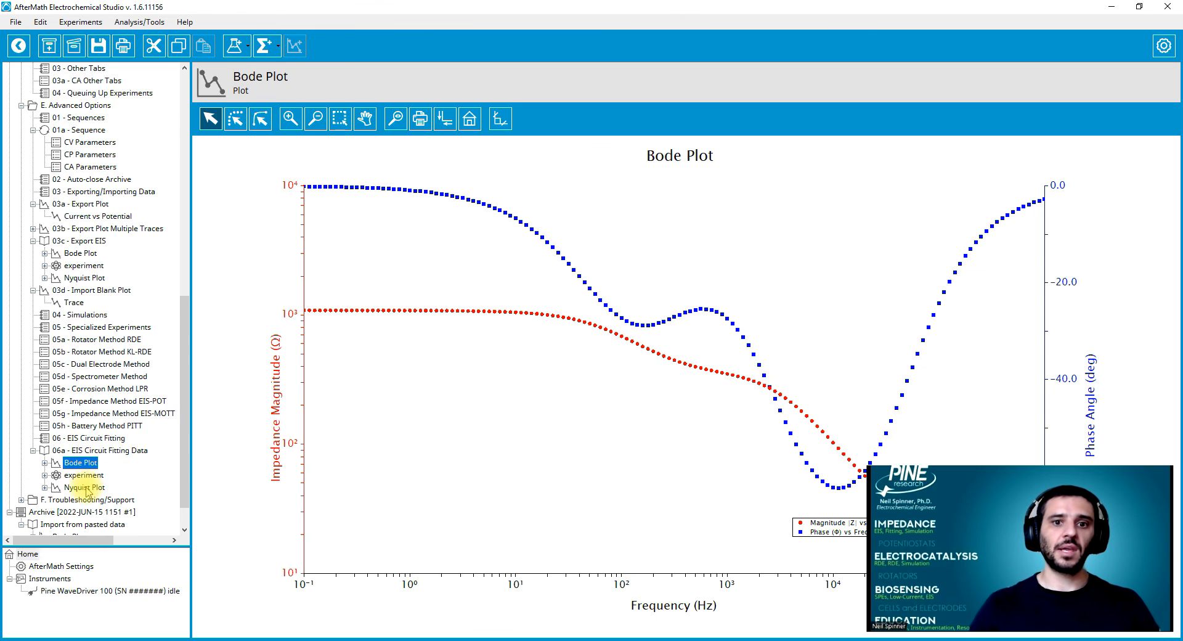
pyautogui.click(87, 487)
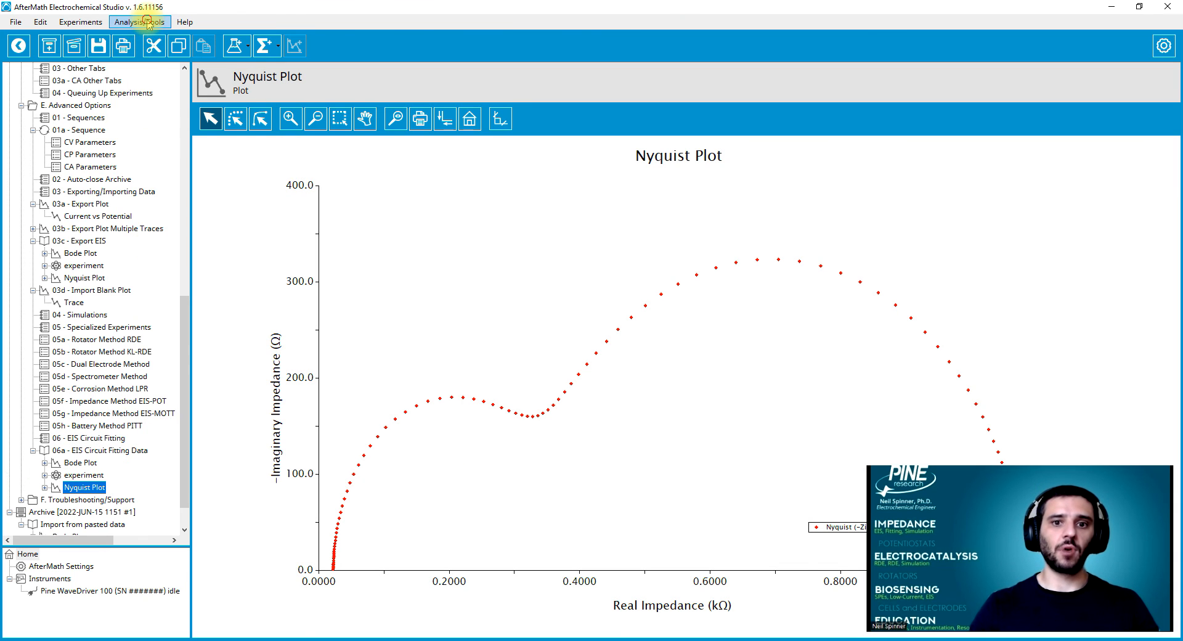
# Start a Circuit Fit analysis on the 06a Nyquist plot and choose the built-in circuit Model E, R1s(C1pR2)s(C2pR3)
pyautogui.click(146, 22)
pyautogui.click(154, 66)
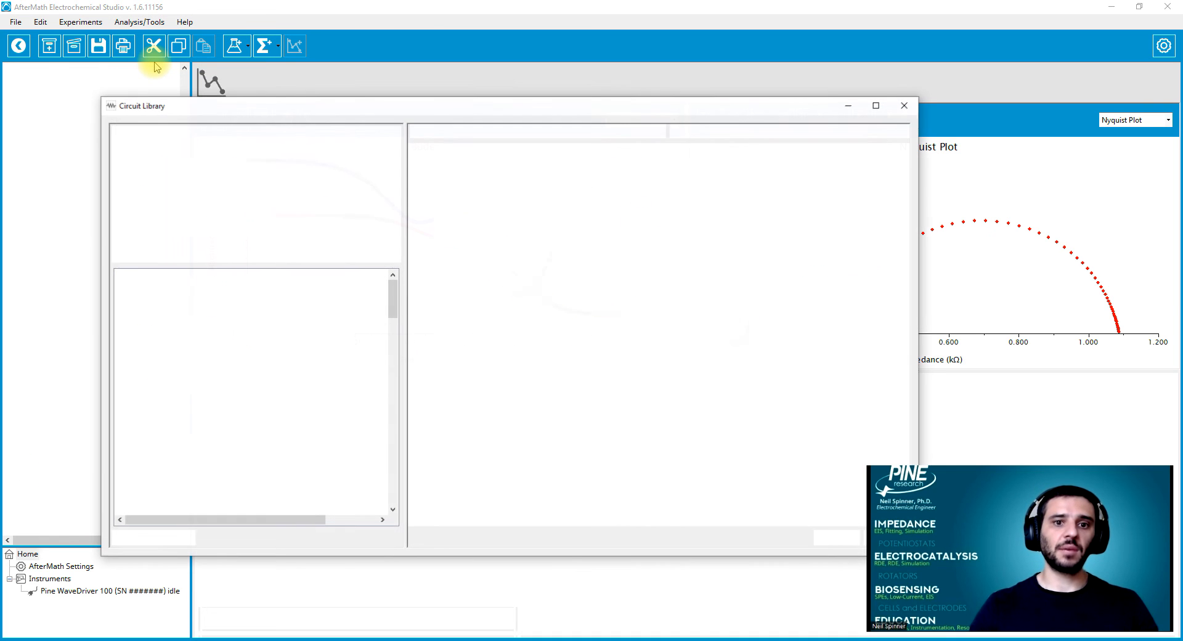
pyautogui.click(156, 346)
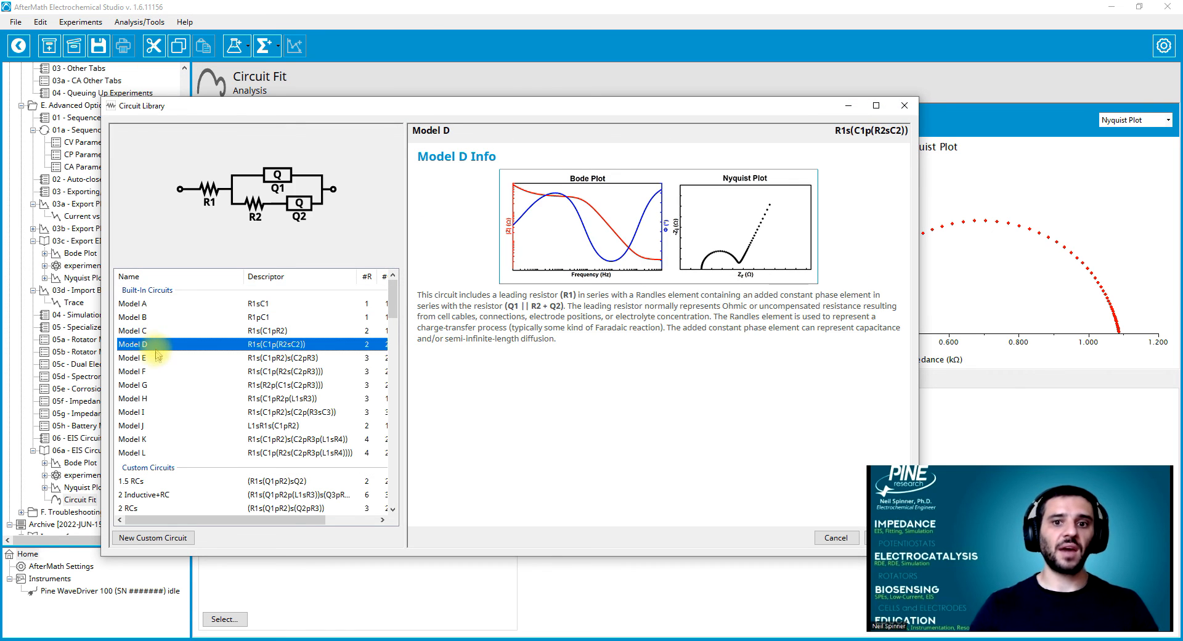
pyautogui.click(157, 359)
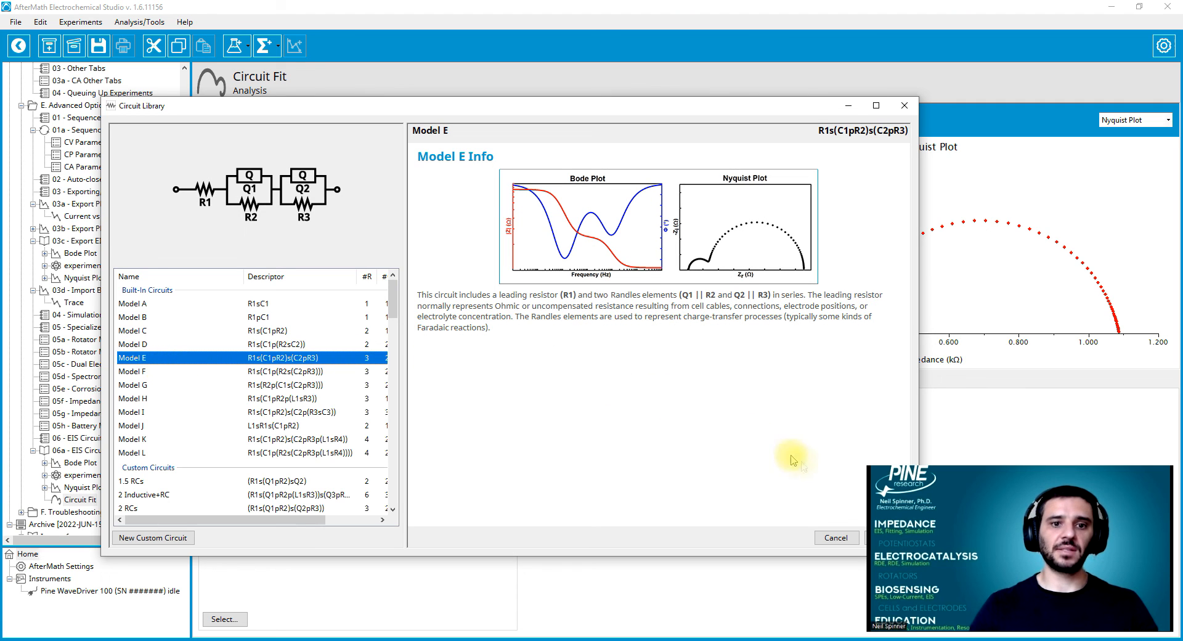
pyautogui.click(878, 539)
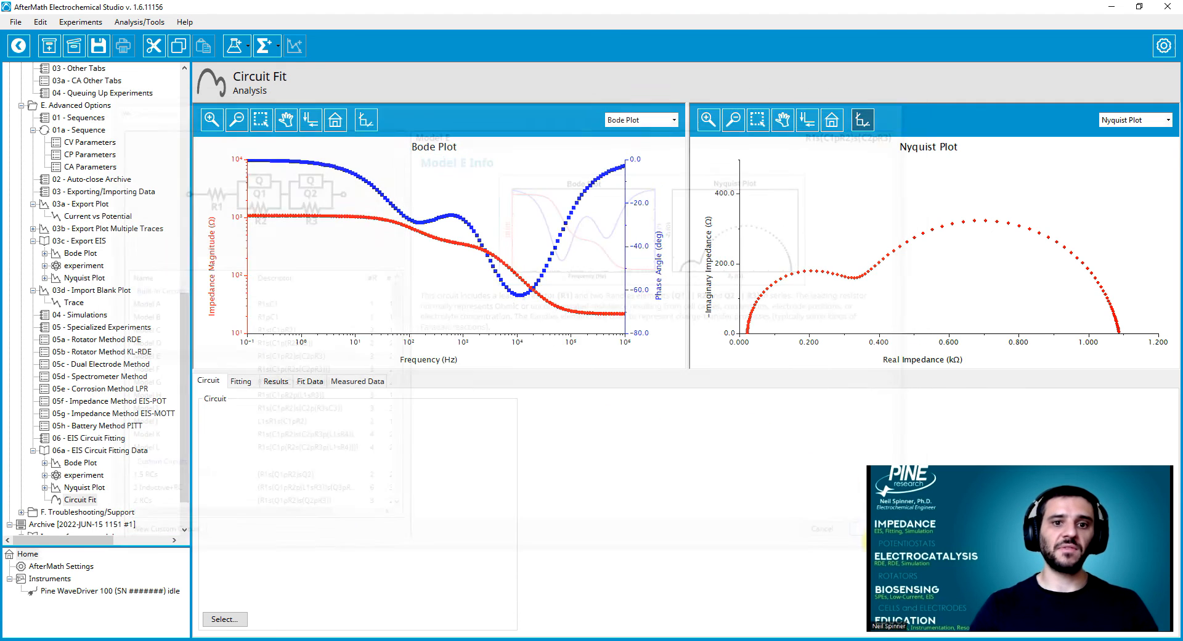